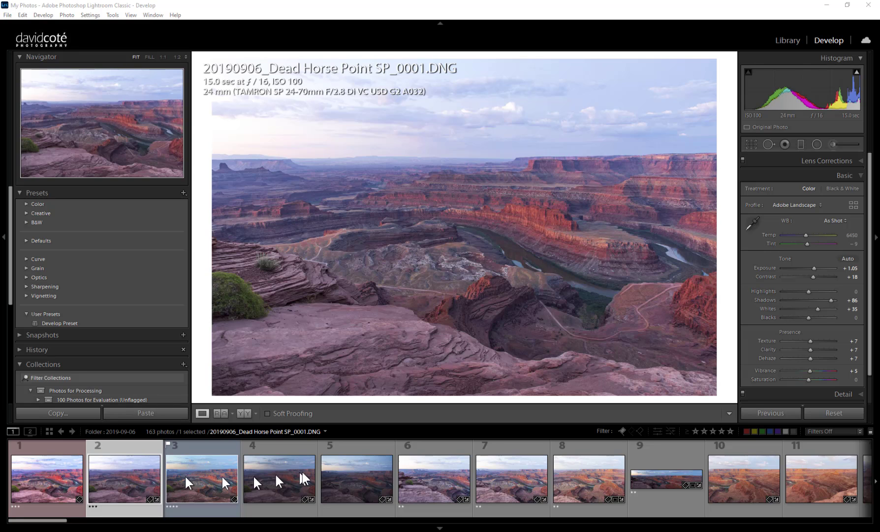
# - Open the Dead Horse Point exposures 0001 and 0002 together as layers in Photoshop
pyautogui.click(275, 450)
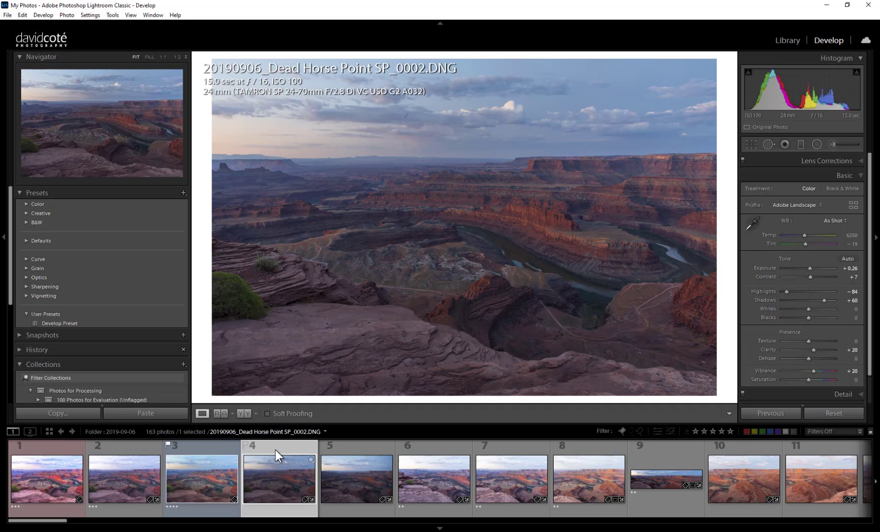
pyautogui.click(139, 452)
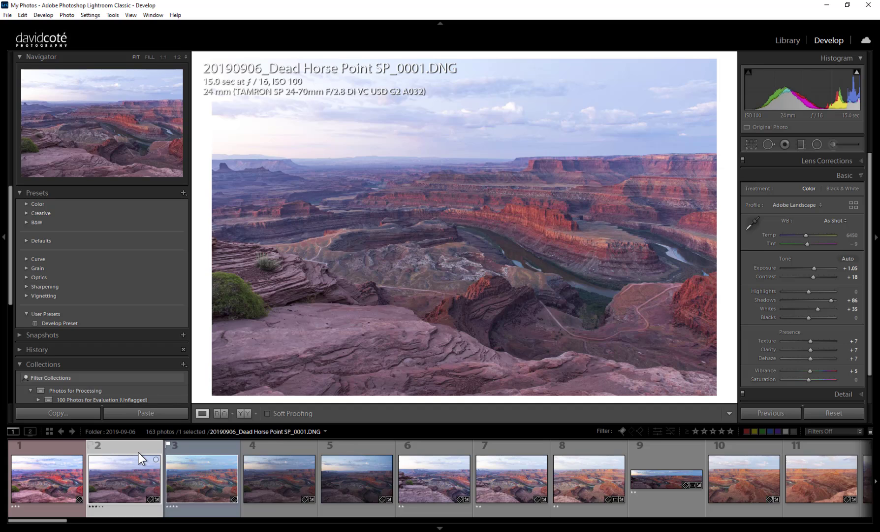
pyautogui.keyDown('ctrl'); pyautogui.click(283, 446); pyautogui.keyUp('ctrl')
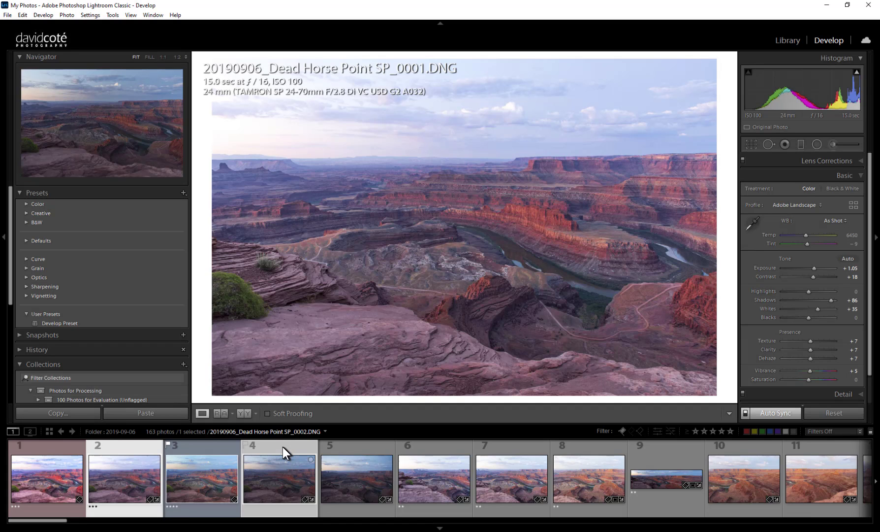
pyautogui.rightClick(282, 446)
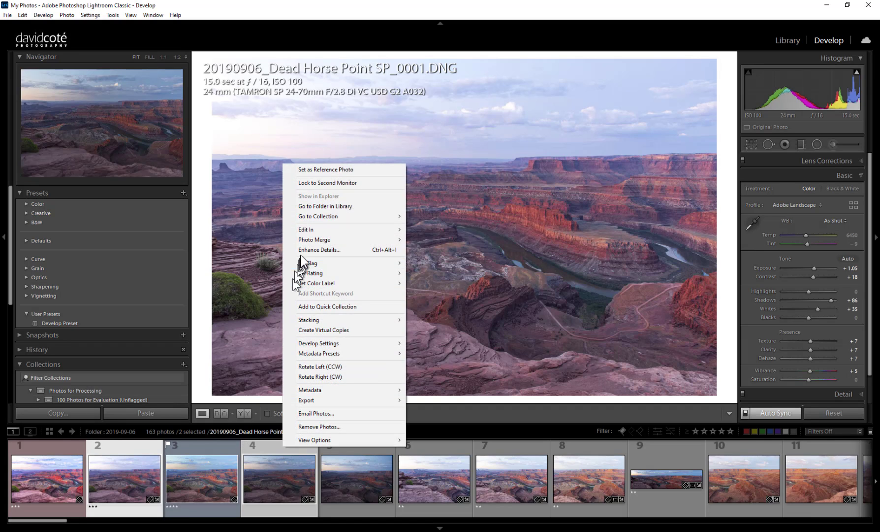
pyautogui.moveTo(312, 230)
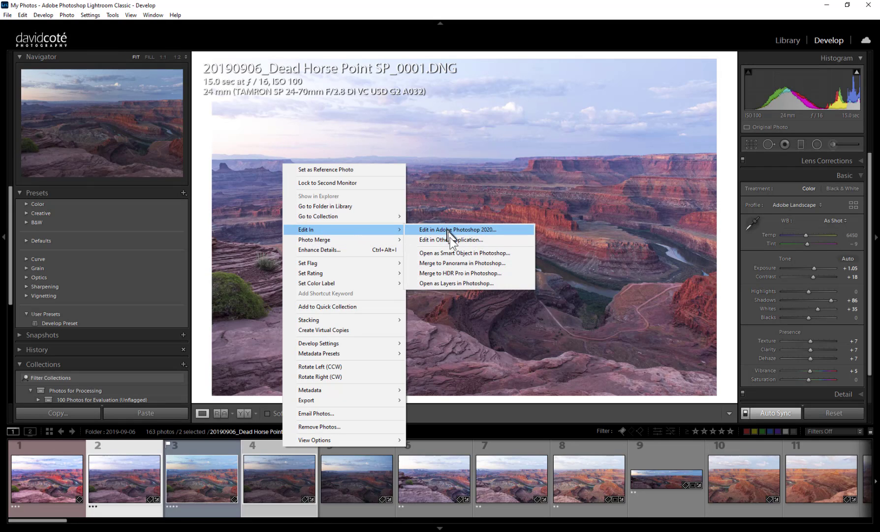
pyautogui.click(448, 283)
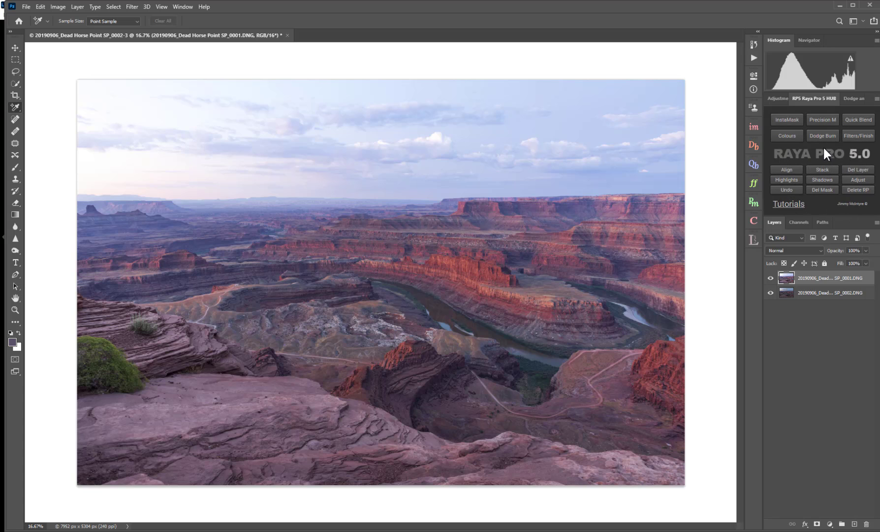
pyautogui.click(851, 99)
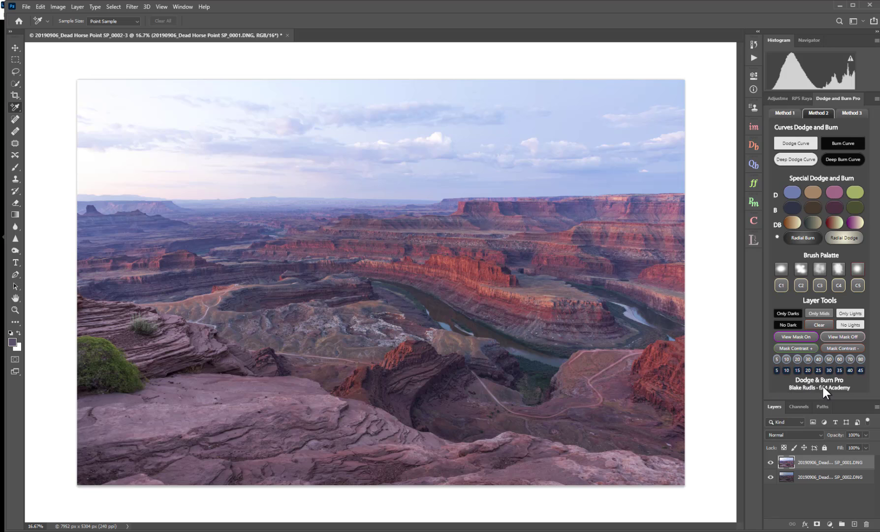
pyautogui.click(795, 144)
pyautogui.click(784, 113)
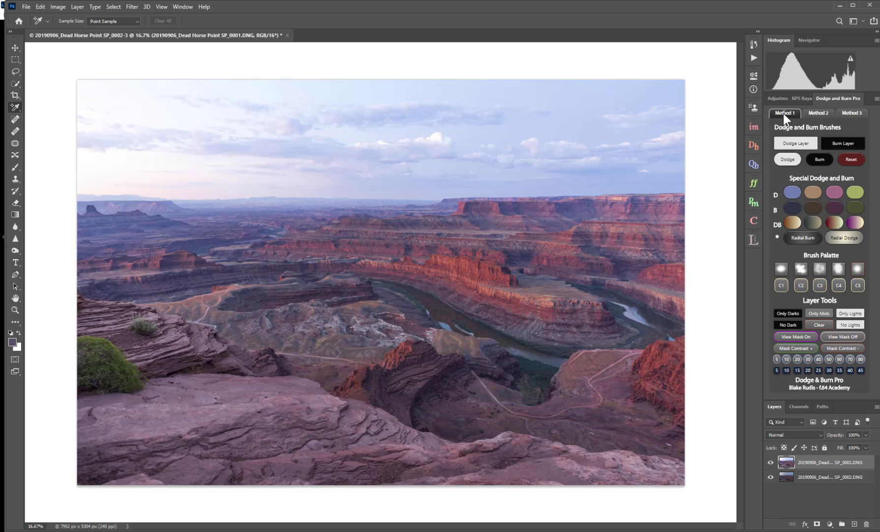
pyautogui.click(819, 113)
pyautogui.click(793, 99)
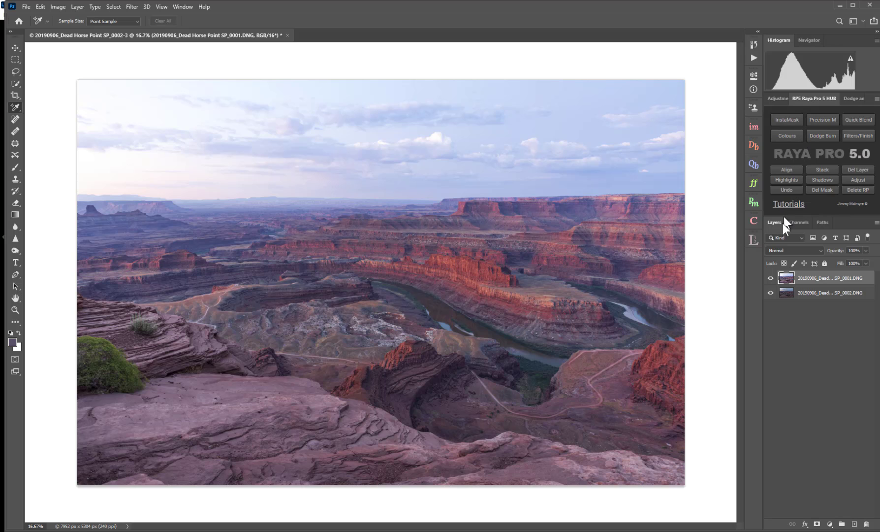
# - Set the grey Bright slider to minimum in Raya Pro's Quick Blend for the 0001 layer, comparing the image with that layer hidden and shown
pyautogui.click(771, 279)
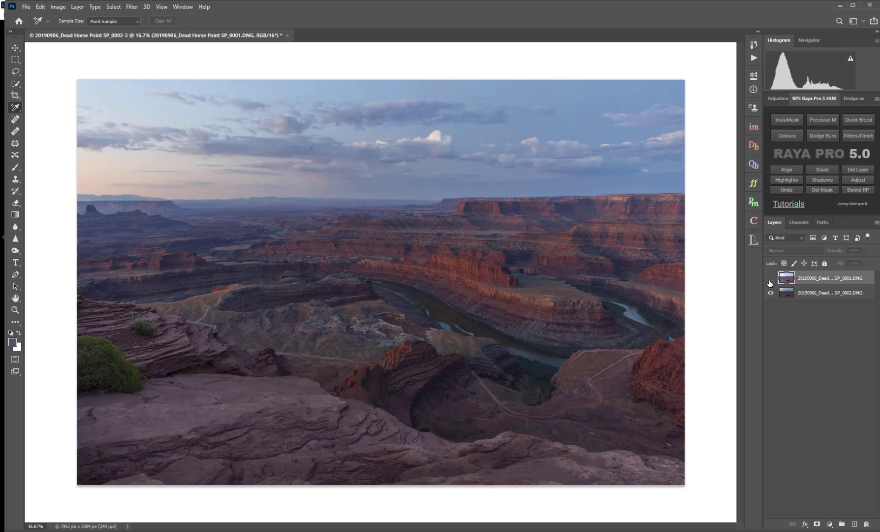
pyautogui.click(770, 279)
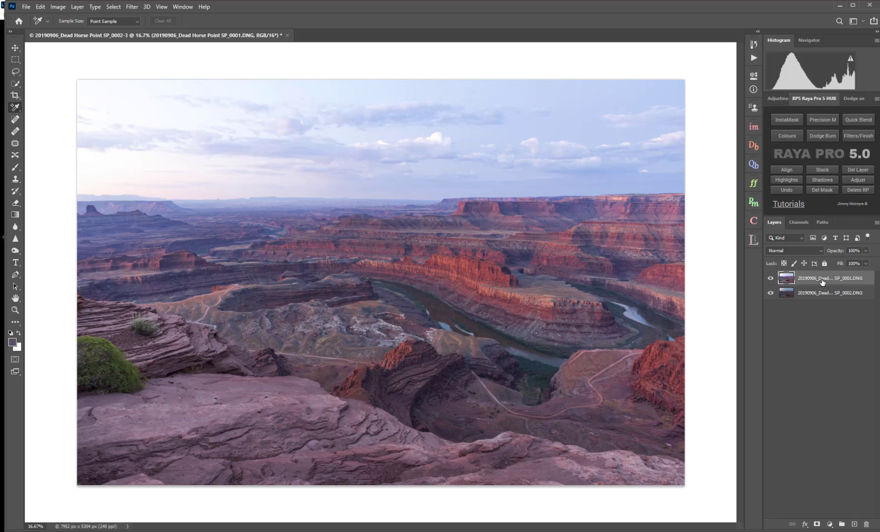
pyautogui.click(860, 118)
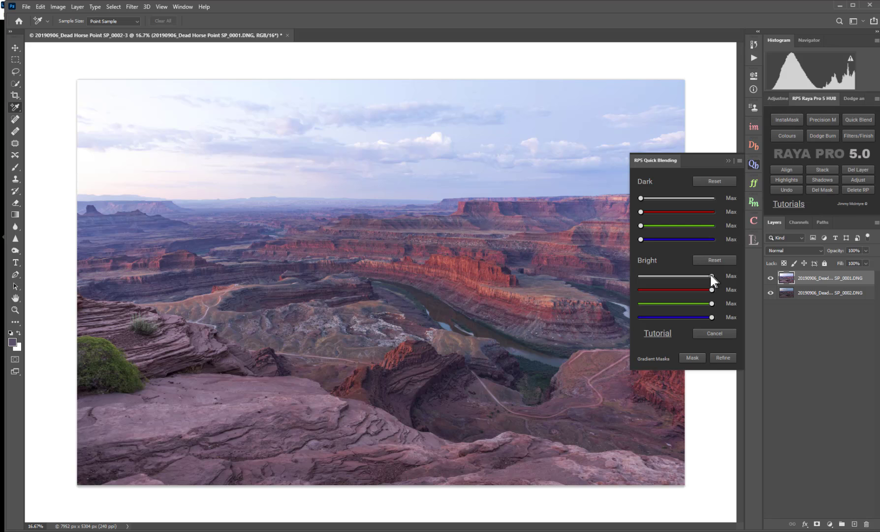
pyautogui.click(640, 276)
pyautogui.click(770, 278)
pyautogui.click(770, 279)
pyautogui.click(771, 279)
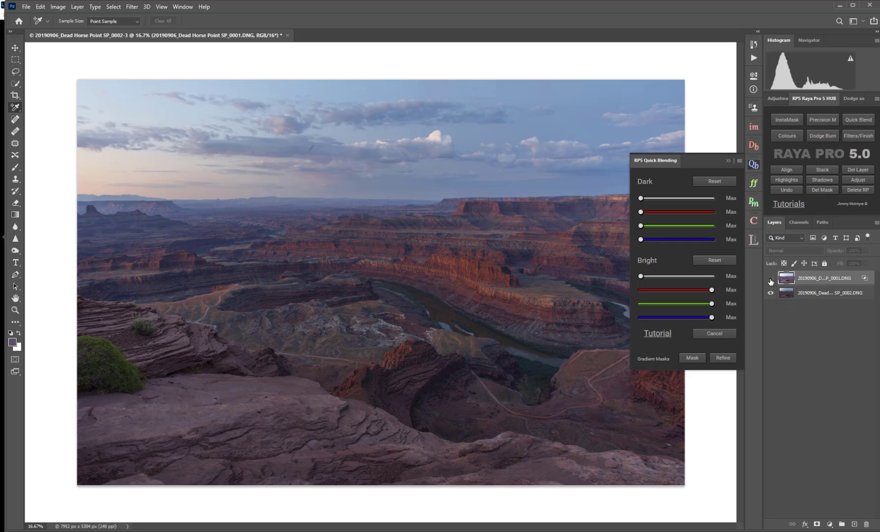
pyautogui.click(770, 279)
pyautogui.click(770, 279)
pyautogui.click(771, 279)
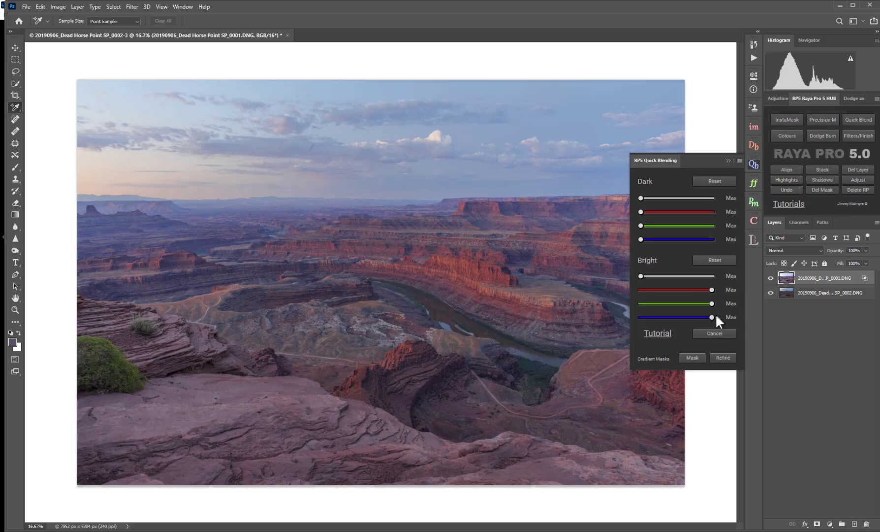
# - Set the blue Bright slider to minimum for the 0001 layer and compare the blend with the layer hidden and shown
pyautogui.moveTo(712, 317); pyautogui.dragTo(641, 320)
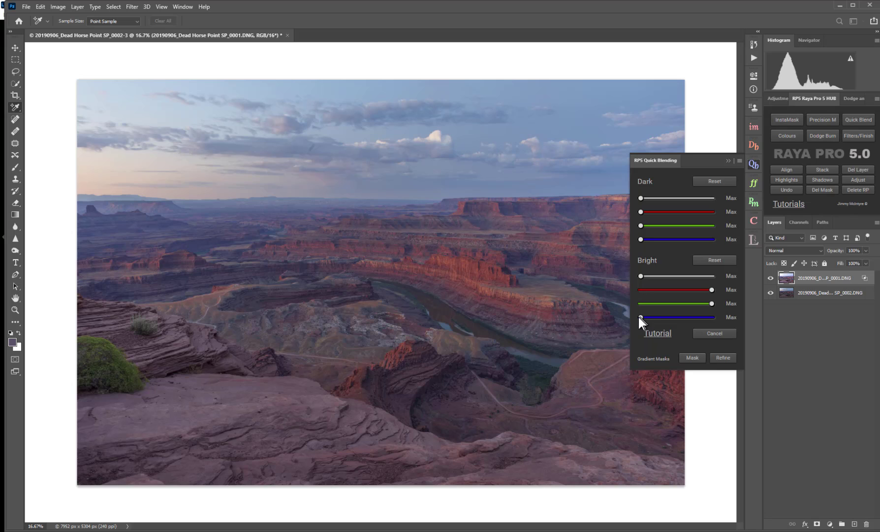
pyautogui.click(771, 280)
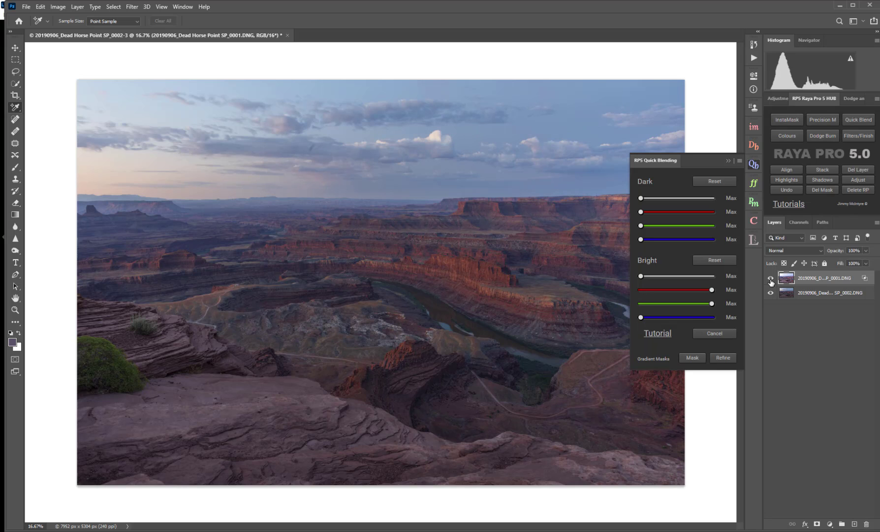
pyautogui.click(770, 280)
pyautogui.click(770, 279)
pyautogui.click(771, 279)
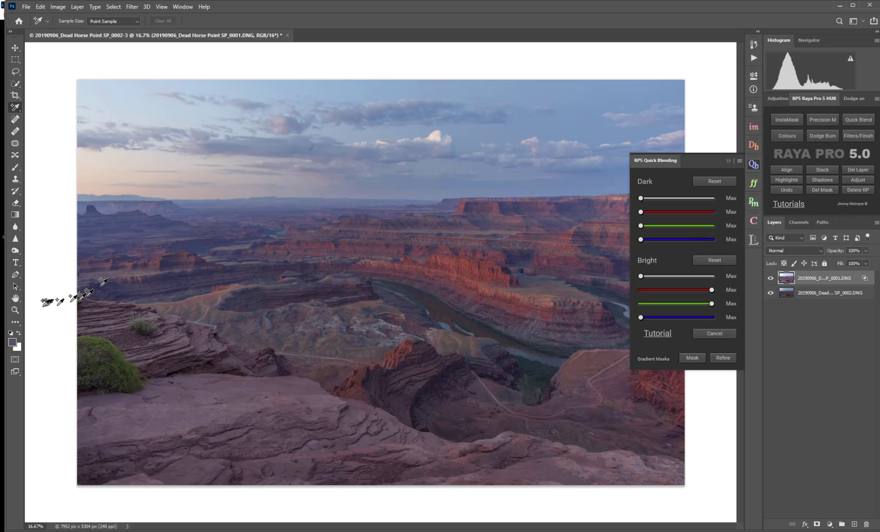
# - Switch to the Hand tool and reapply the blend with the grey and blue Bright sliders at minimum
pyautogui.click(19, 297)
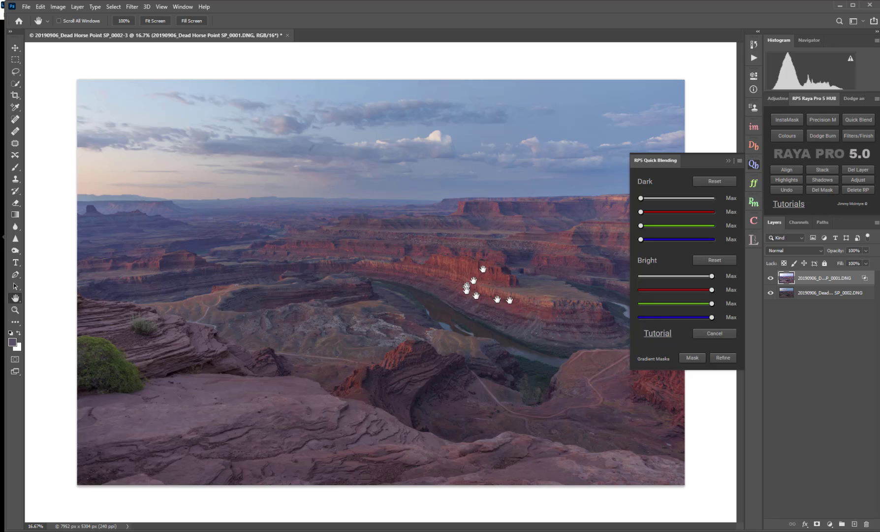
pyautogui.click(771, 278)
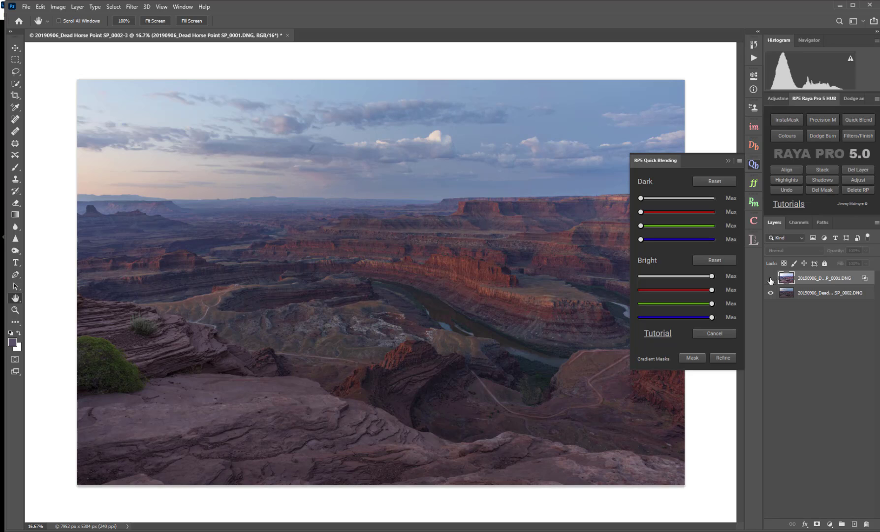
pyautogui.click(770, 278)
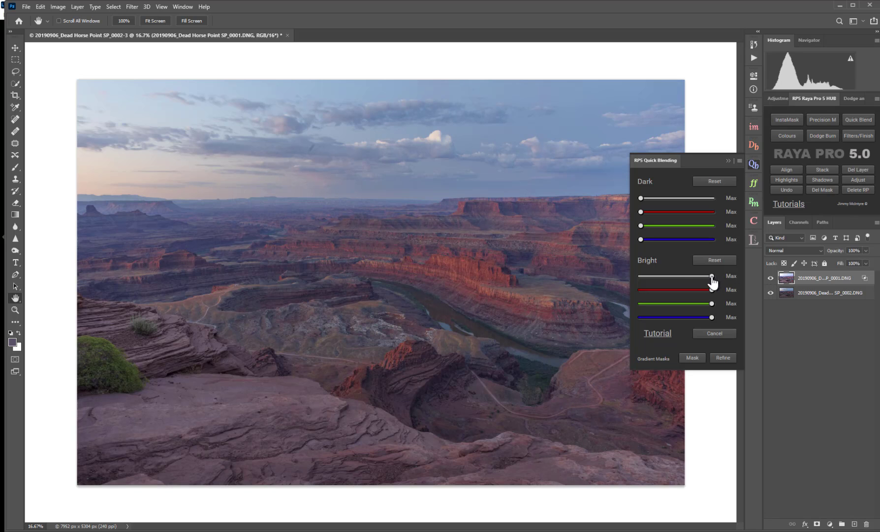
pyautogui.moveTo(712, 276); pyautogui.dragTo(636, 275)
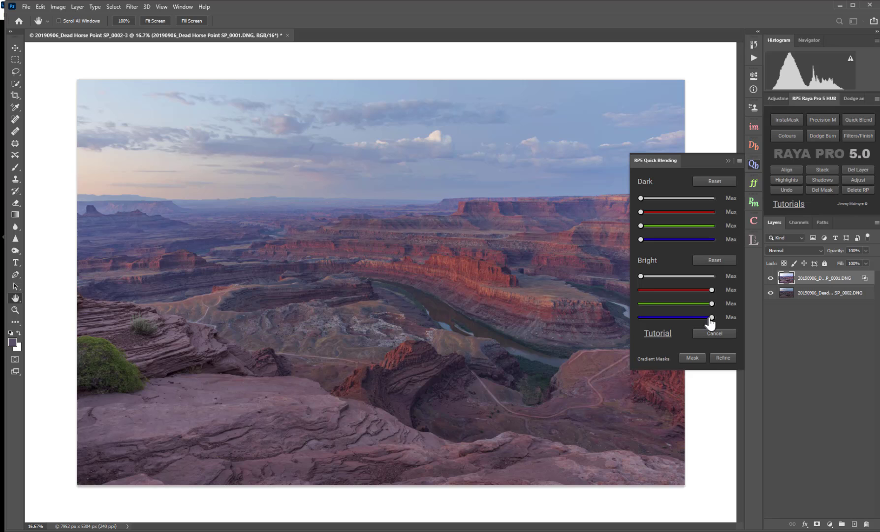
pyautogui.moveTo(712, 317); pyautogui.dragTo(637, 317)
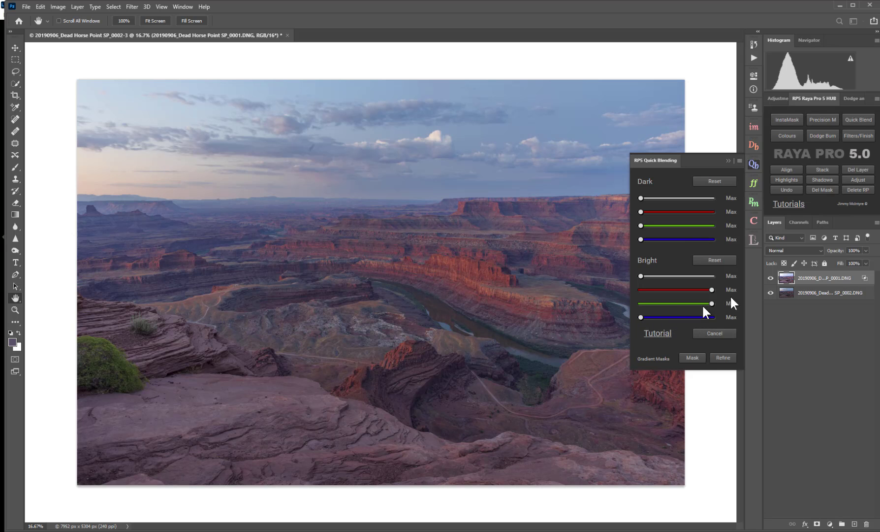
# - Inspect the blend with the 0001 and 0002 layers hidden in turn, leave both visible, and collapse the blending controls
pyautogui.click(770, 278)
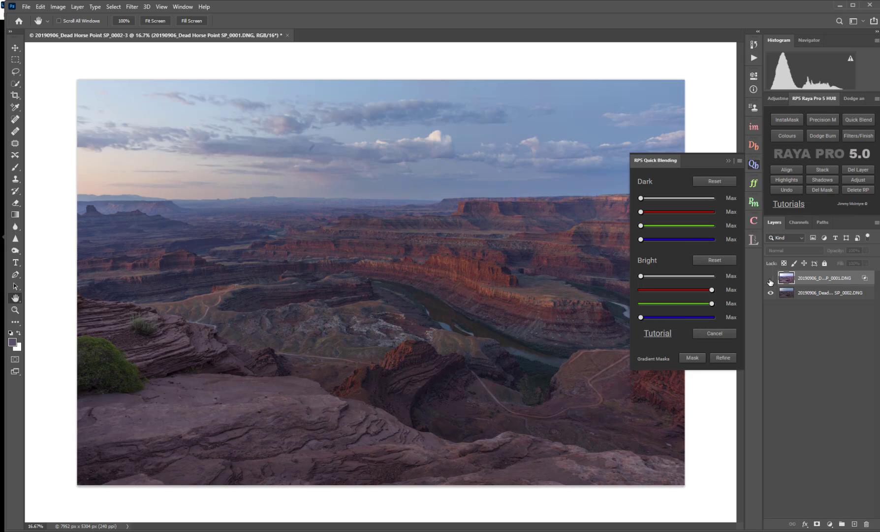
pyautogui.click(771, 278)
pyautogui.click(770, 278)
pyautogui.click(770, 279)
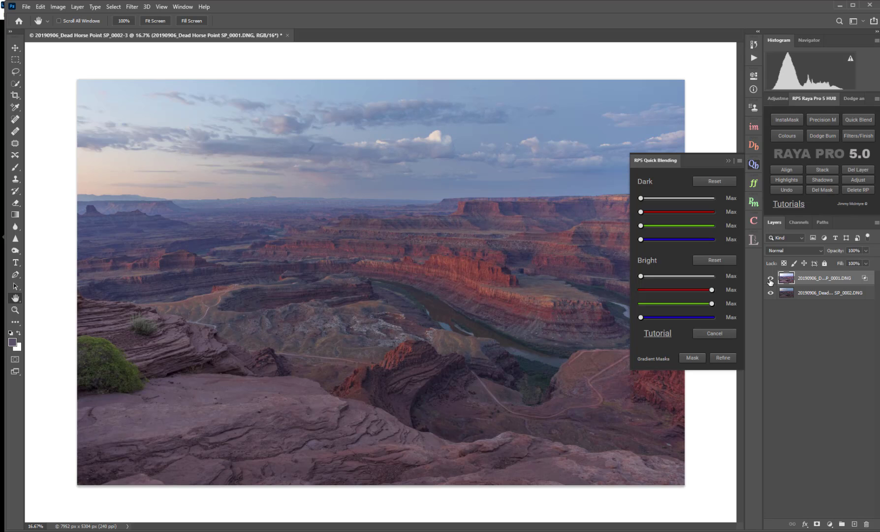
pyautogui.click(770, 293)
pyautogui.click(770, 293)
pyautogui.click(770, 293)
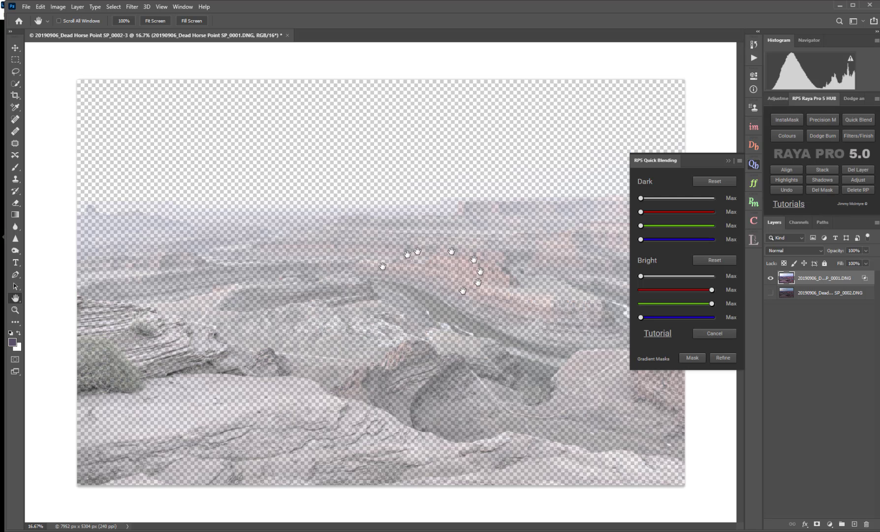
pyautogui.click(770, 293)
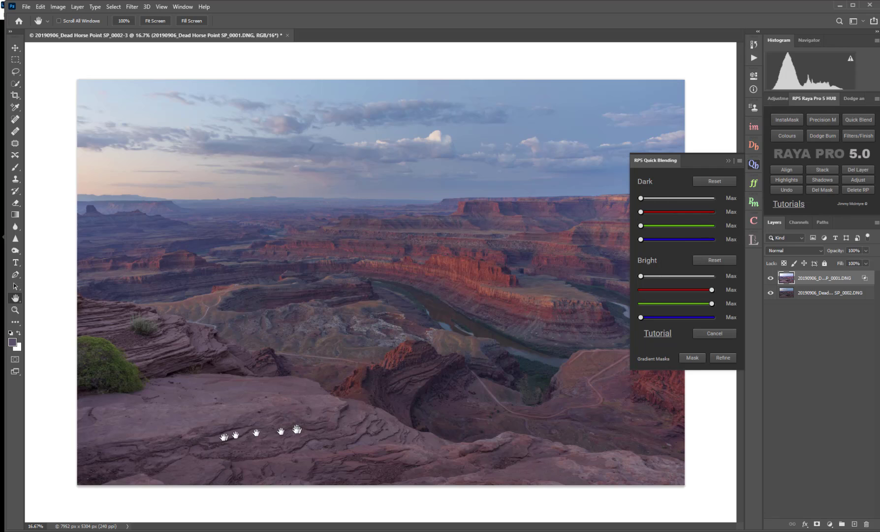
pyautogui.click(726, 161)
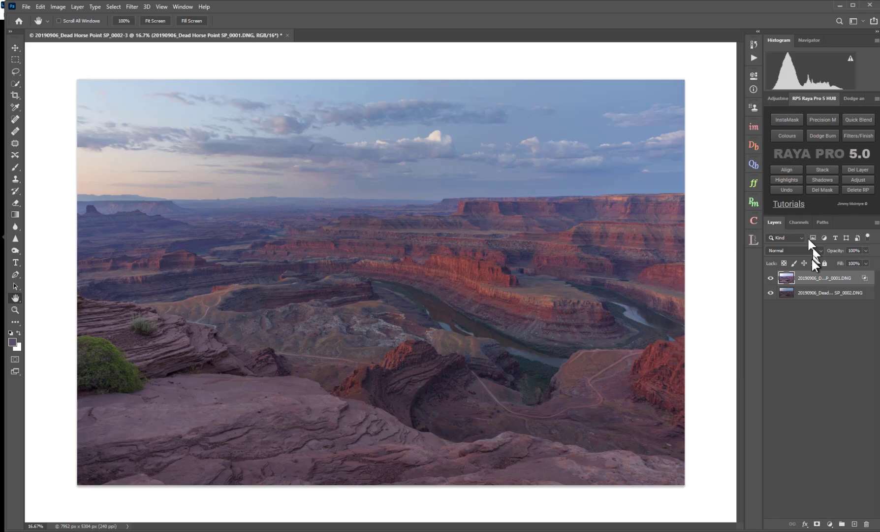
# - Group both exposure layers into a group named "Exposure Blend"
pyautogui.keyDown('shift'); pyautogui.click(817, 294); pyautogui.keyUp('shift')
pyautogui.rightClick(813, 293)
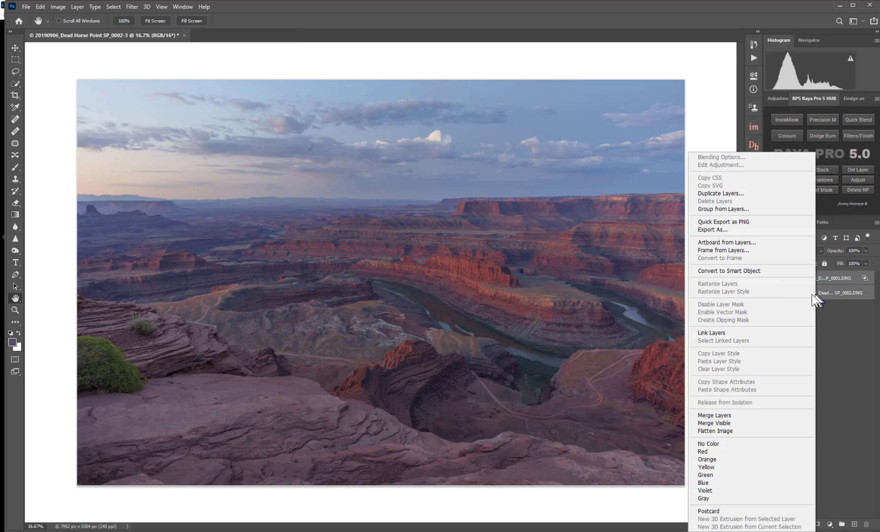
pyautogui.click(720, 207)
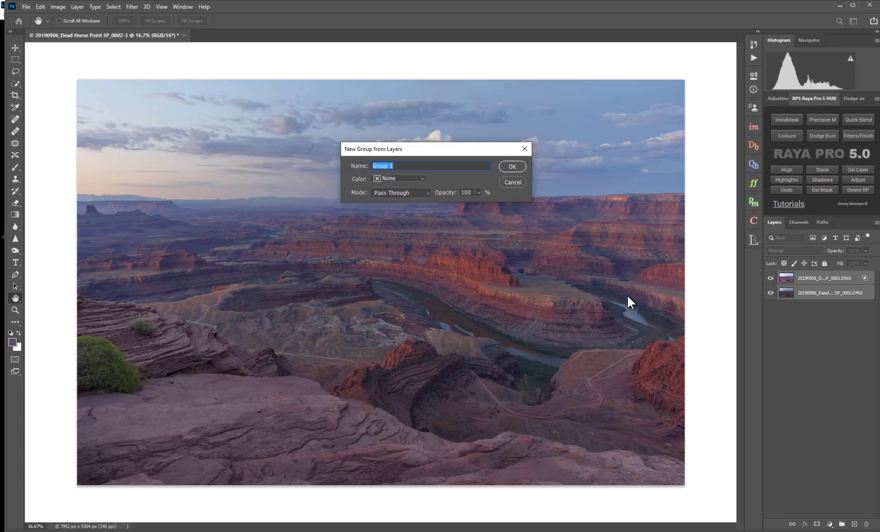
pyautogui.write('Exposure Blend')
pyautogui.press('Return')
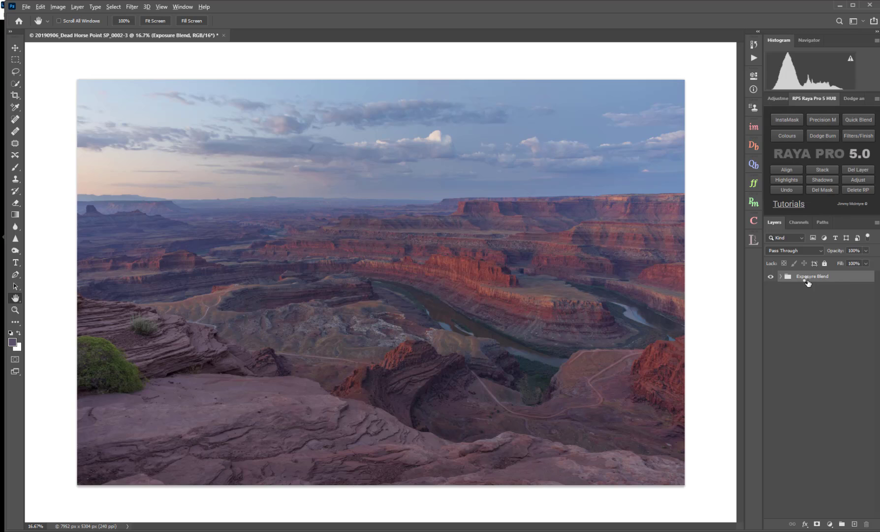
# - Stamp the visible image onto a new layer and run Raya Pro's Reveal Dust action to inspect the sky for sensor dust
pyautogui.hotkey('ctrl', 'alt', 'shift', 'e')
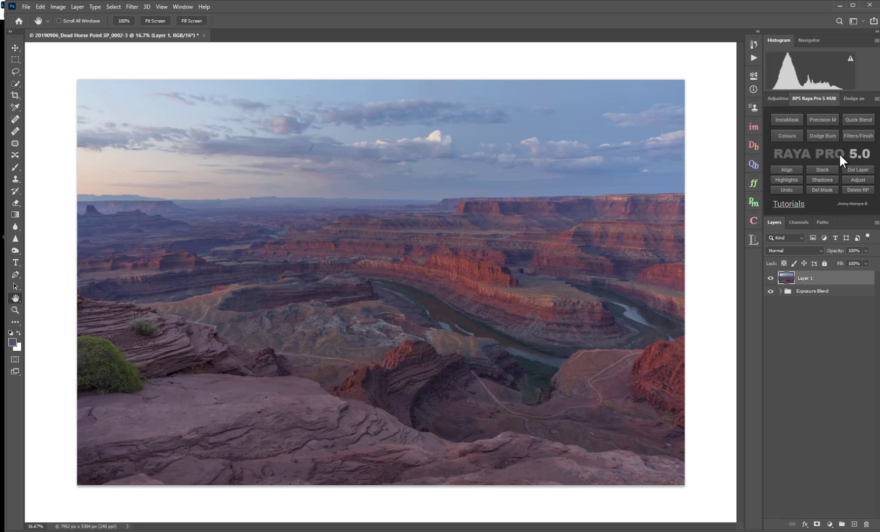
pyautogui.click(859, 136)
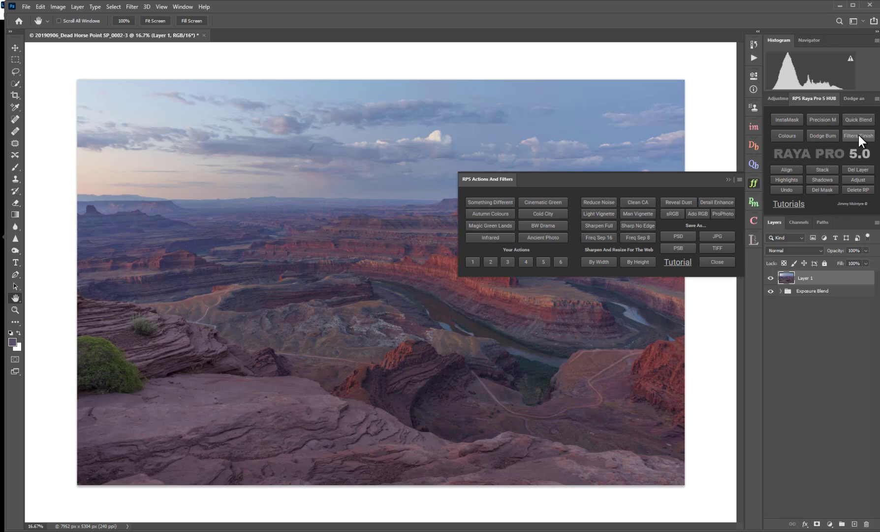
pyautogui.click(679, 202)
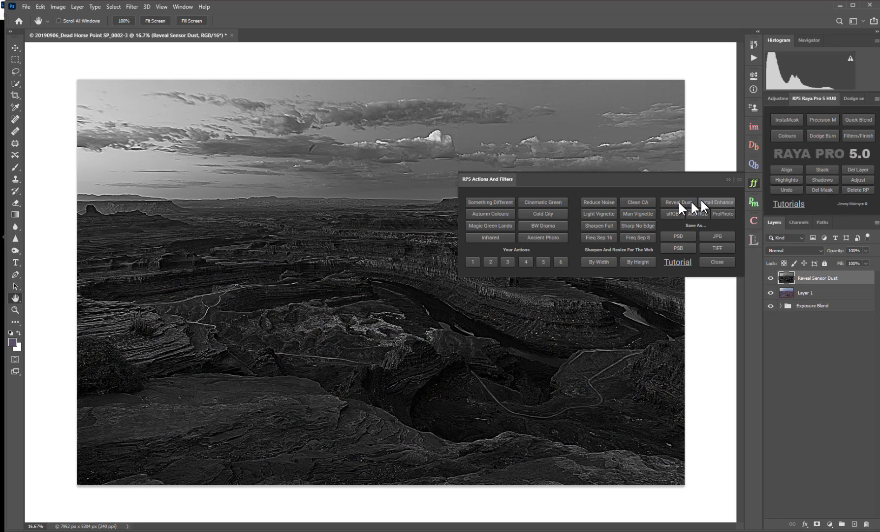
pyautogui.click(728, 180)
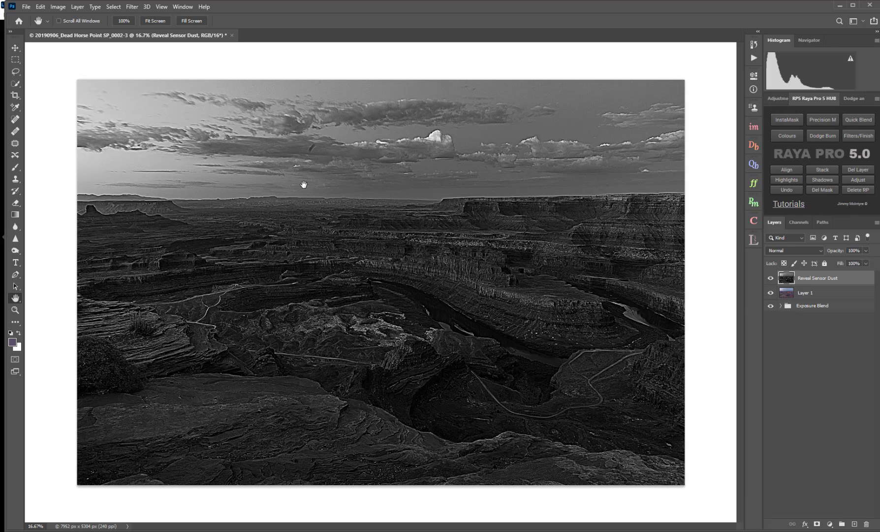
pyautogui.scroll(5, 304, 185)
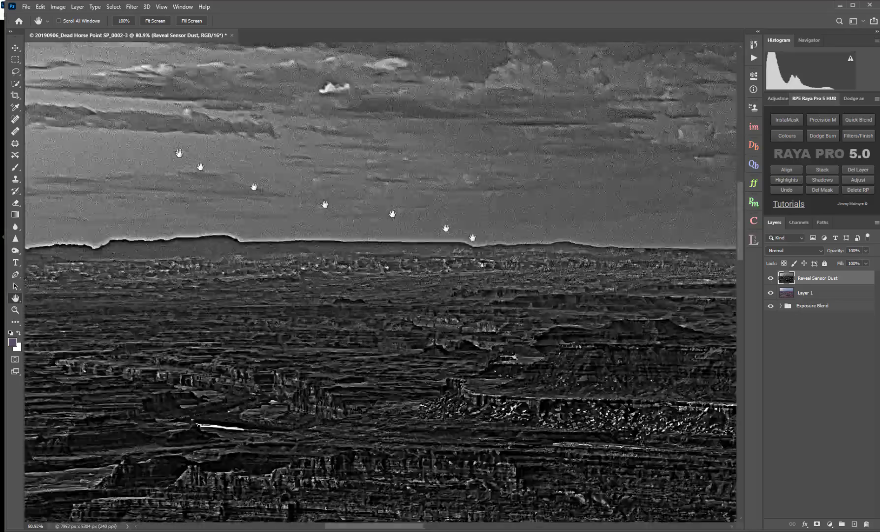
# - Heal the dark curved streak in the mid-sky clouds on Layer 1 using the Spot Healing Brush at size 80, checking without the Reveal Sensor Dust layer
pyautogui.scroll(6, 472, 237)
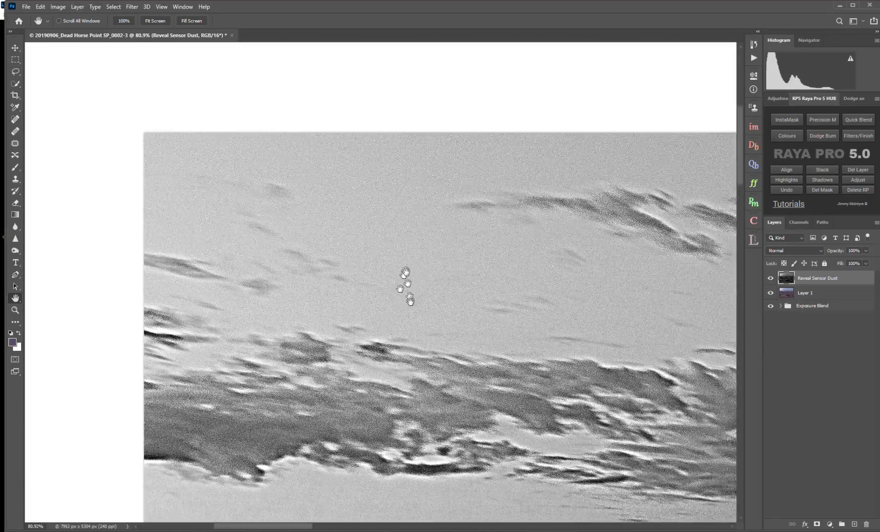
pyautogui.moveTo(410, 300); pyautogui.dragTo(187, 254)
pyautogui.moveTo(473, 326)
pyautogui.mouseDown()
pyautogui.moveTo(393, 248)
pyautogui.moveTo(335, 163)
pyautogui.mouseUp()
pyautogui.moveTo(429, 300)
pyautogui.mouseDown()
pyautogui.moveTo(271, 298)
pyautogui.moveTo(338, 297)
pyautogui.moveTo(305, 295)
pyautogui.mouseUp()
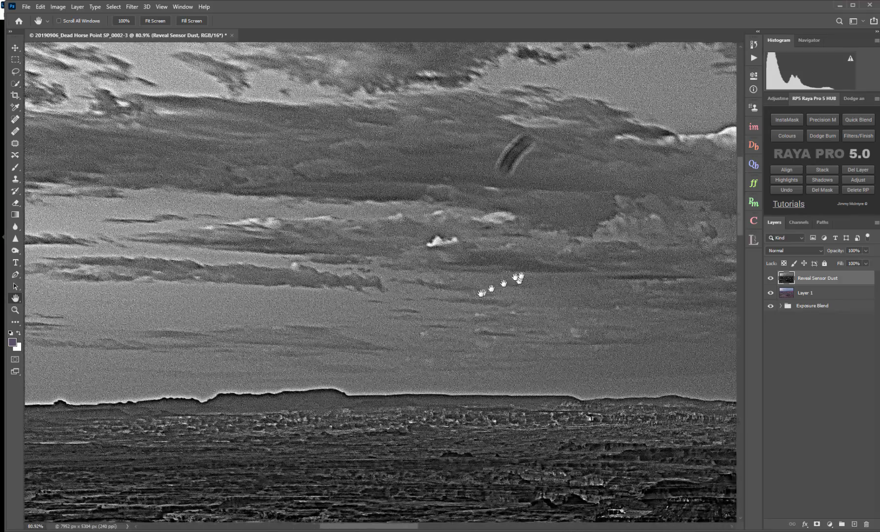
pyautogui.moveTo(520, 278)
pyautogui.mouseDown()
pyautogui.moveTo(369, 330)
pyautogui.moveTo(369, 353)
pyautogui.mouseUp()
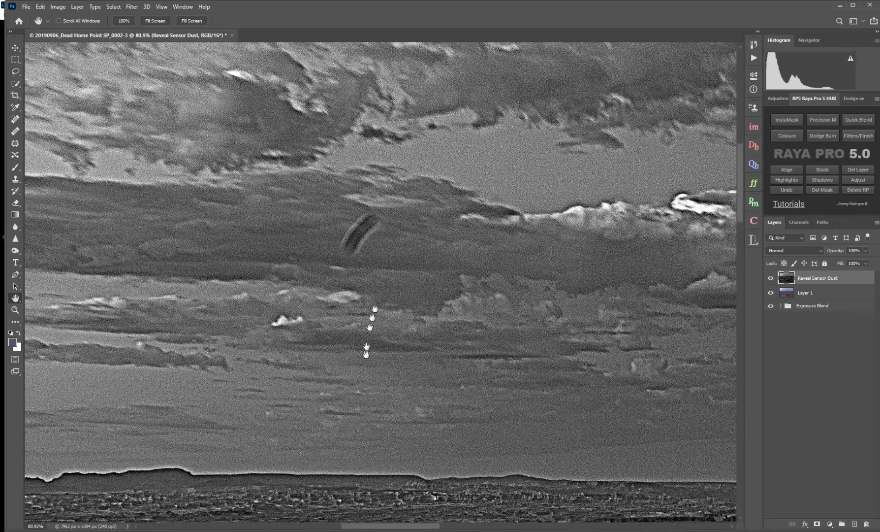
pyautogui.click(788, 292)
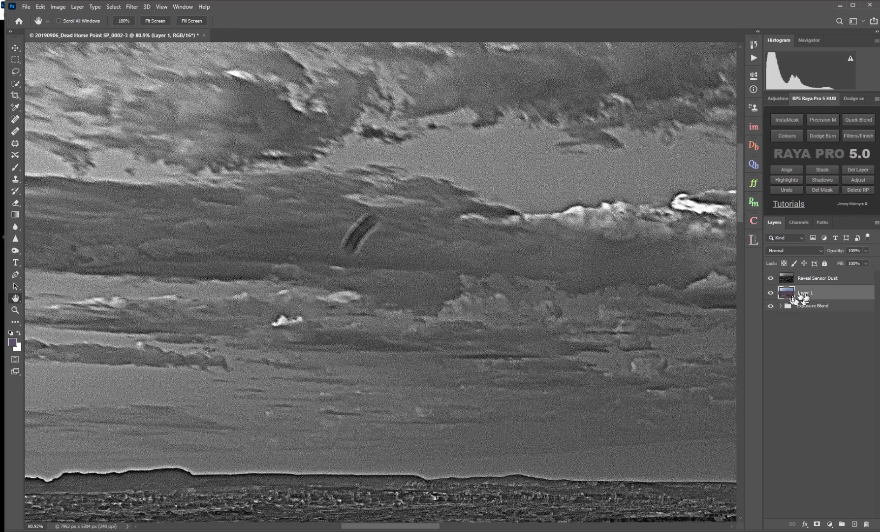
pyautogui.moveTo(790, 296)
pyautogui.mouseDown()
pyautogui.moveTo(803, 294)
pyautogui.moveTo(809, 278)
pyautogui.moveTo(832, 287)
pyautogui.moveTo(799, 301)
pyautogui.mouseUp()
pyautogui.click(16, 119)
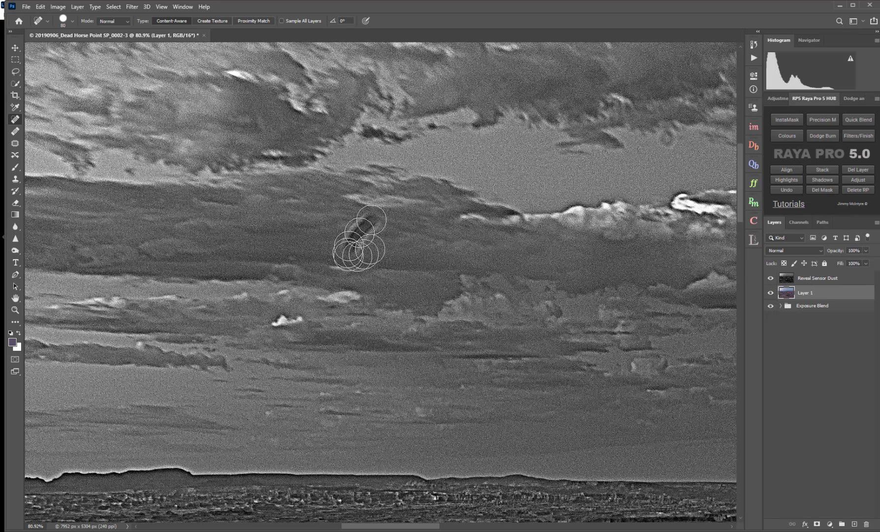
pyautogui.click(771, 278)
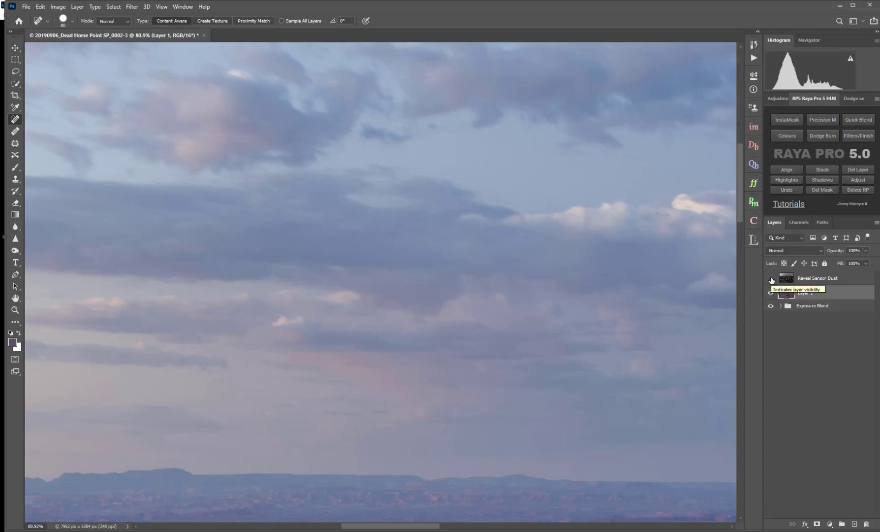
pyautogui.click(771, 279)
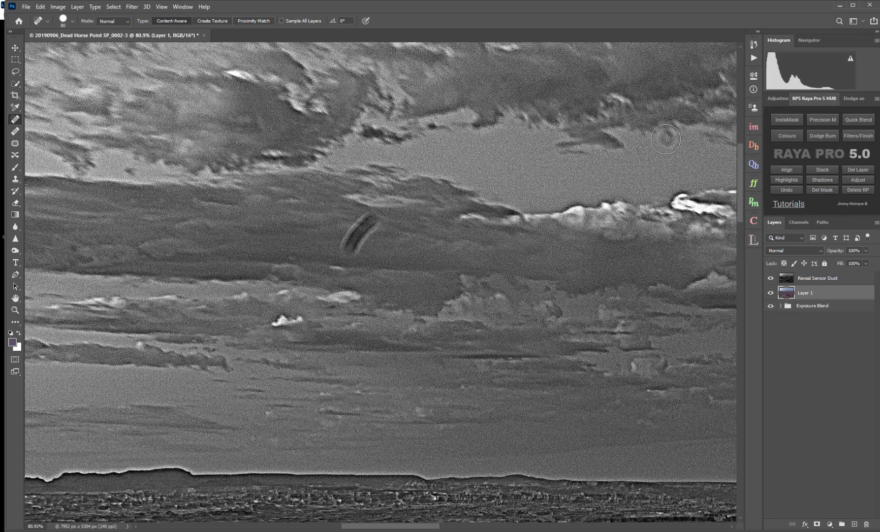
# - Heal the round dust spot in the clear sky above the bright cloud bank on Layer 1 and check it without the dust view
pyautogui.click(665, 139)
pyautogui.click(771, 279)
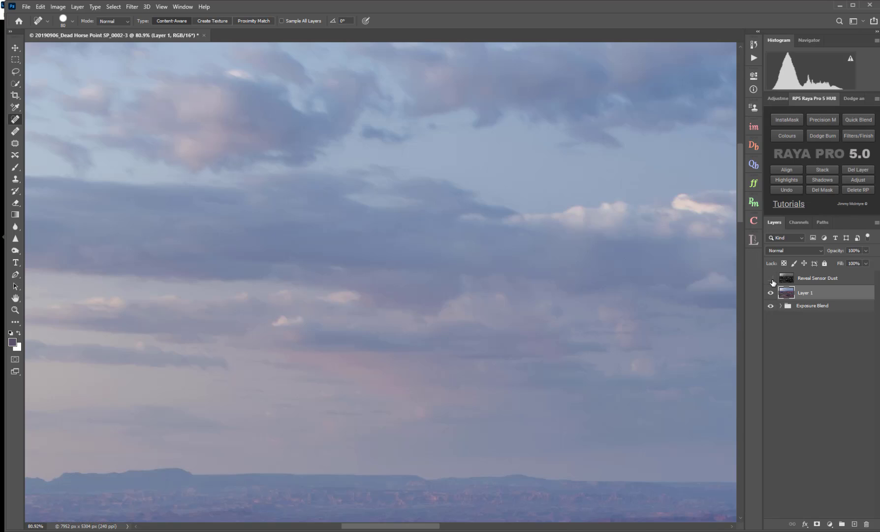
pyautogui.click(771, 279)
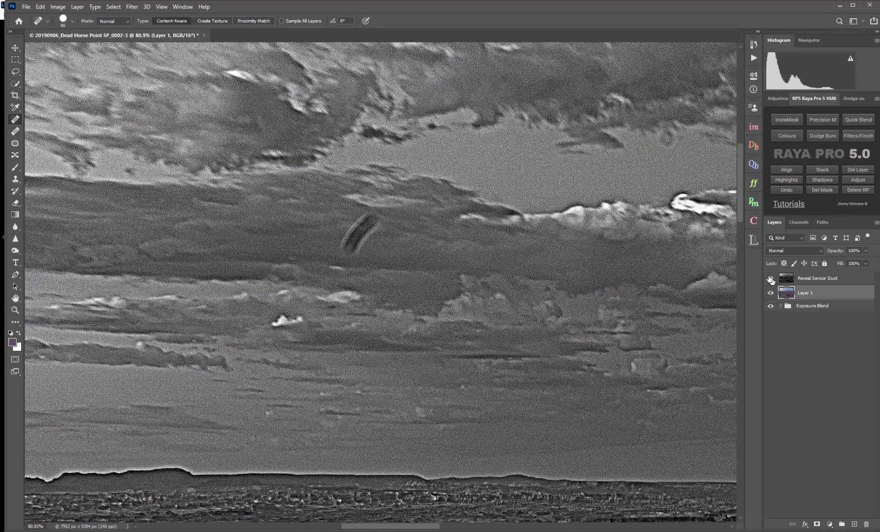
# - Examine the upper, right-hand and central sky for further dust spots, comparing the view with the Reveal Sensor Dust layer hidden and shown
pyautogui.moveTo(742, 217); pyautogui.dragTo(740, 187)
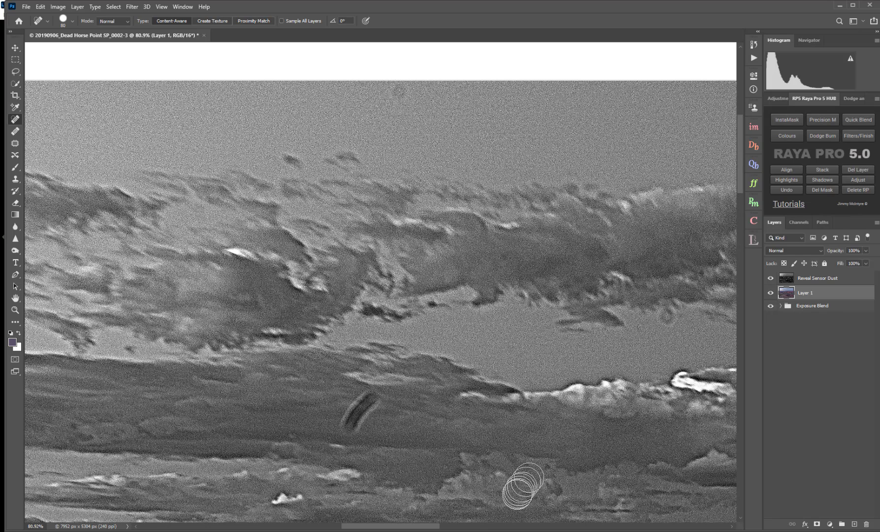
pyautogui.moveTo(436, 528); pyautogui.dragTo(474, 527)
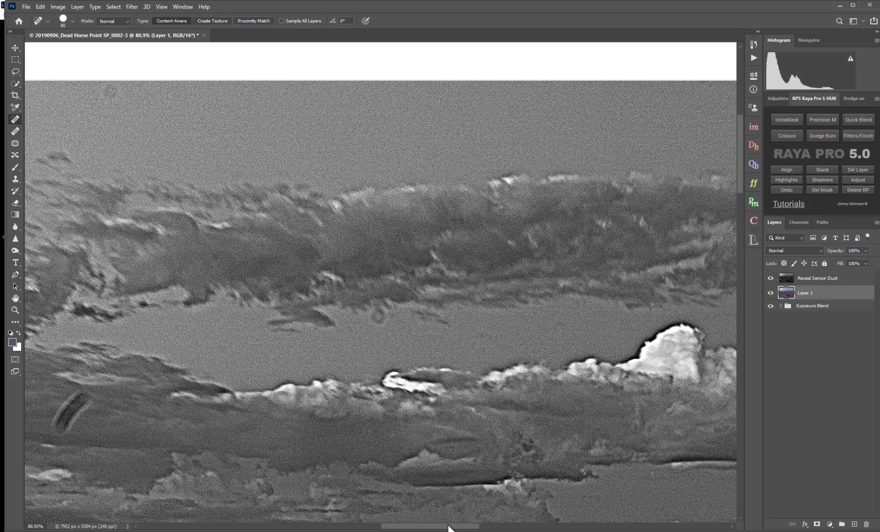
pyautogui.moveTo(448, 527); pyautogui.dragTo(617, 527)
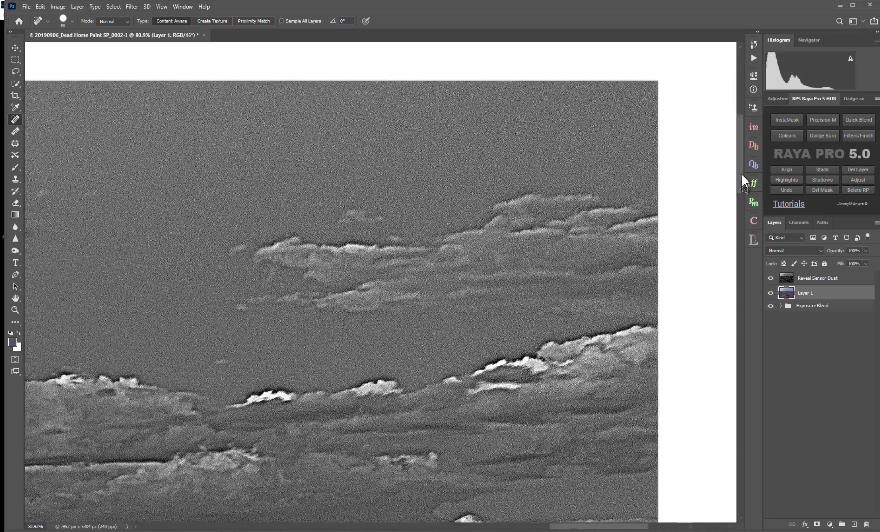
pyautogui.moveTo(739, 182); pyautogui.dragTo(738, 201)
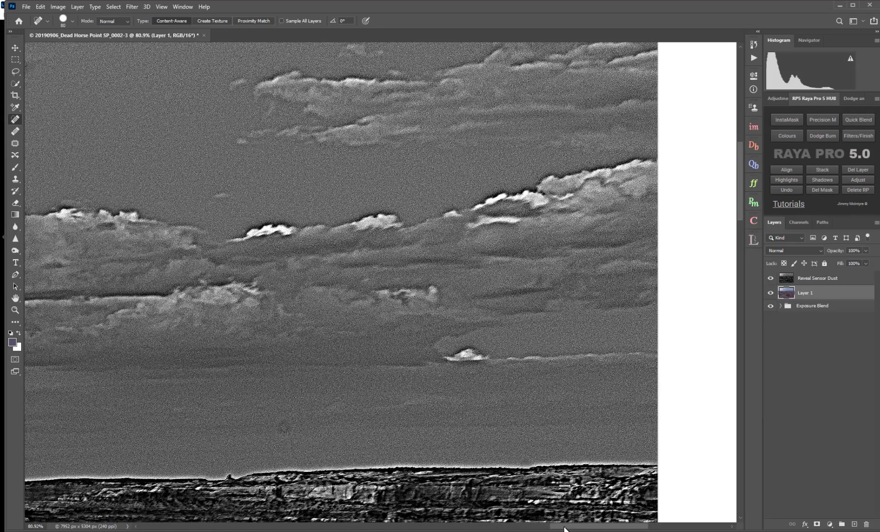
pyautogui.moveTo(563, 528); pyautogui.dragTo(417, 528)
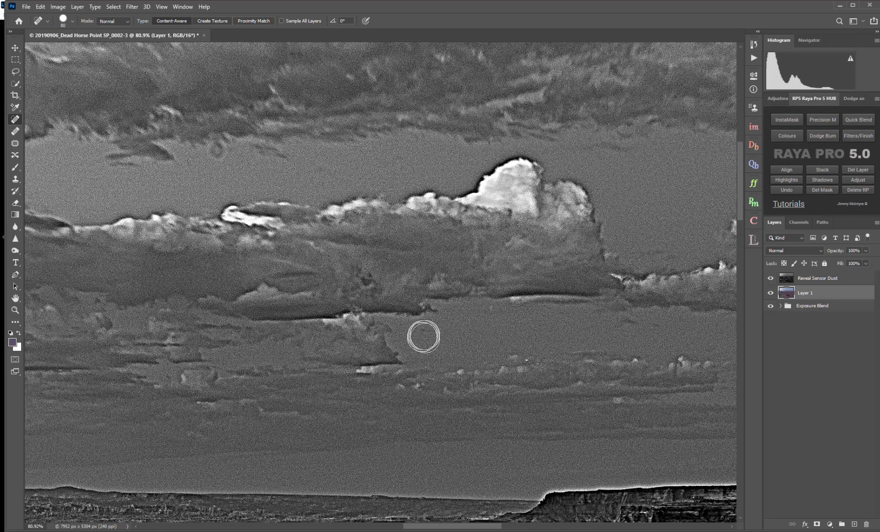
pyautogui.click(770, 279)
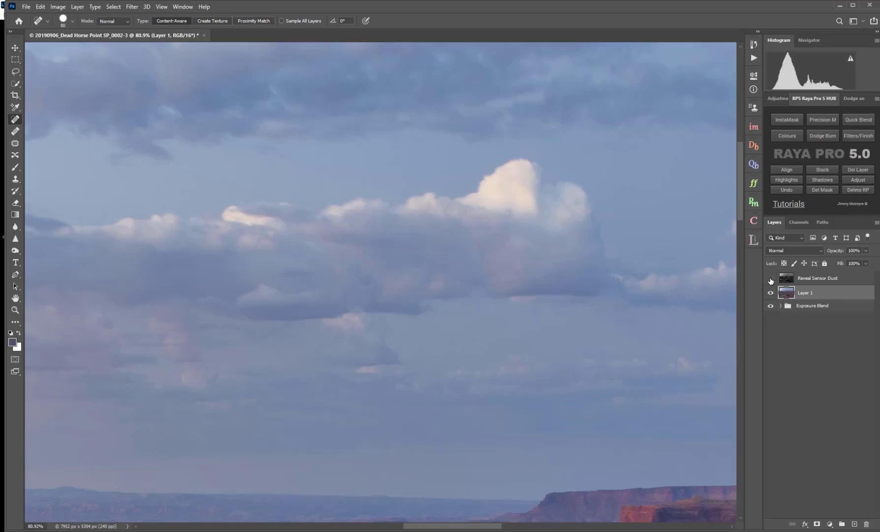
pyautogui.click(770, 278)
pyautogui.moveTo(480, 527); pyautogui.dragTo(327, 526)
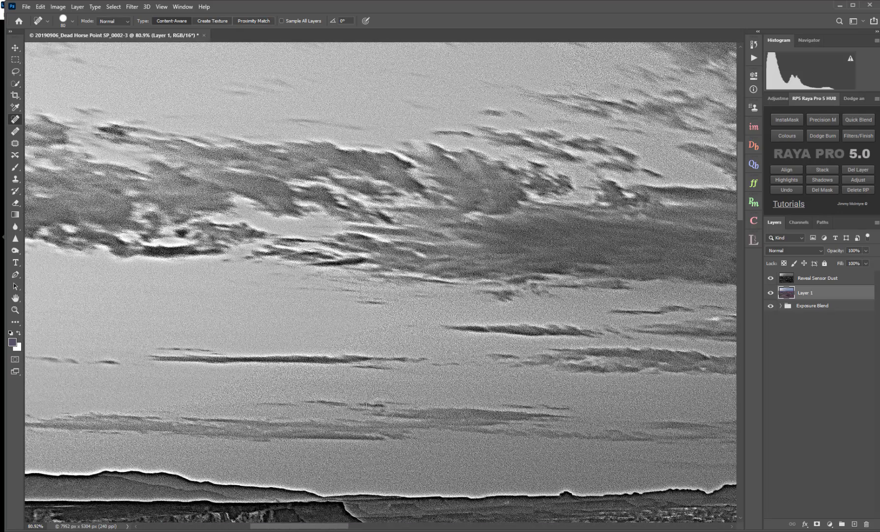
# - Reduce the Spot Healing Brush to size 60 and check the left part of the sky with the Reveal Sensor Dust layer hidden and shown
pyautogui.press('[')
pyautogui.press('[')
pyautogui.click(770, 278)
pyautogui.click(771, 279)
pyautogui.moveTo(355, 528); pyautogui.dragTo(291, 526)
pyautogui.scroll(-5, 311, 387)
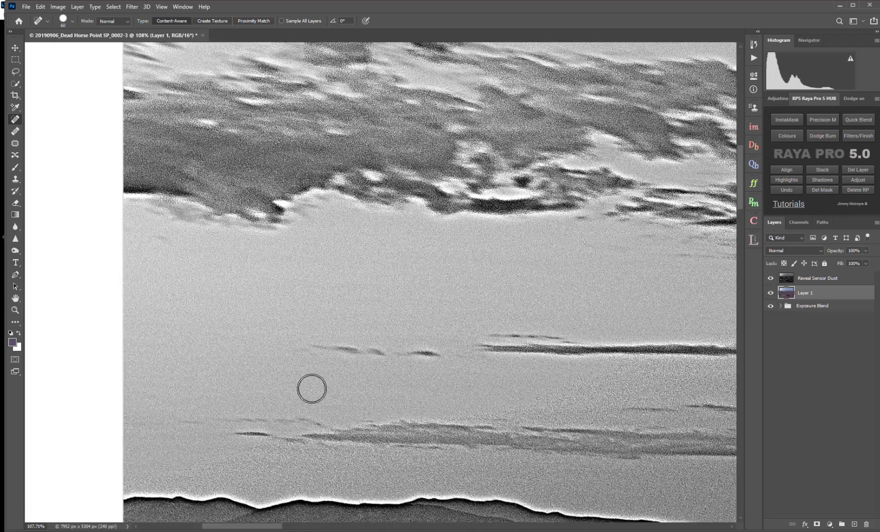
pyautogui.scroll(-2, 310, 392)
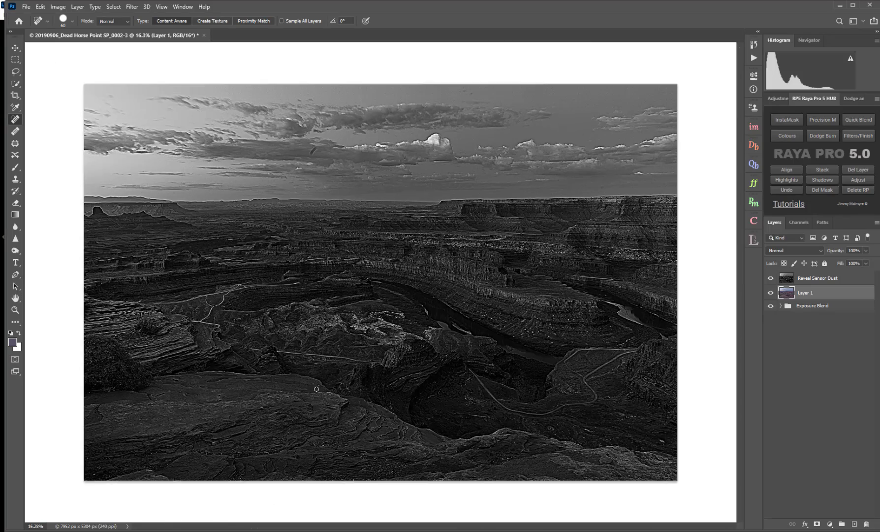
# - Delete the Reveal Sensor Dust layer and rename Layer 1 as "Spot Reomval"
pyautogui.click(817, 278)
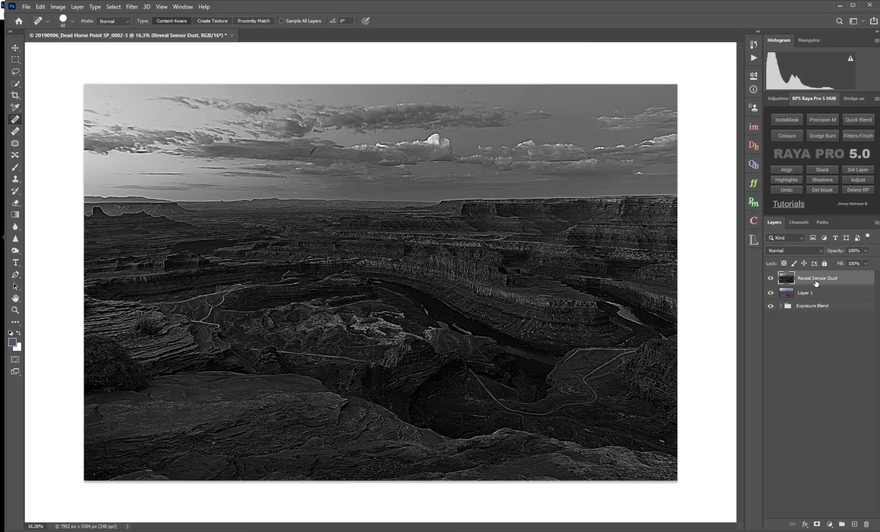
pyautogui.rightClick(816, 280)
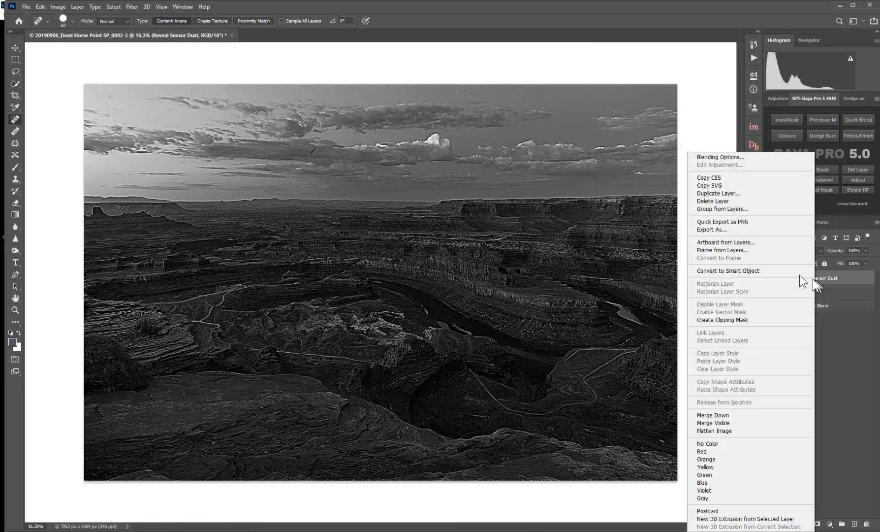
pyautogui.click(709, 200)
pyautogui.click(401, 199)
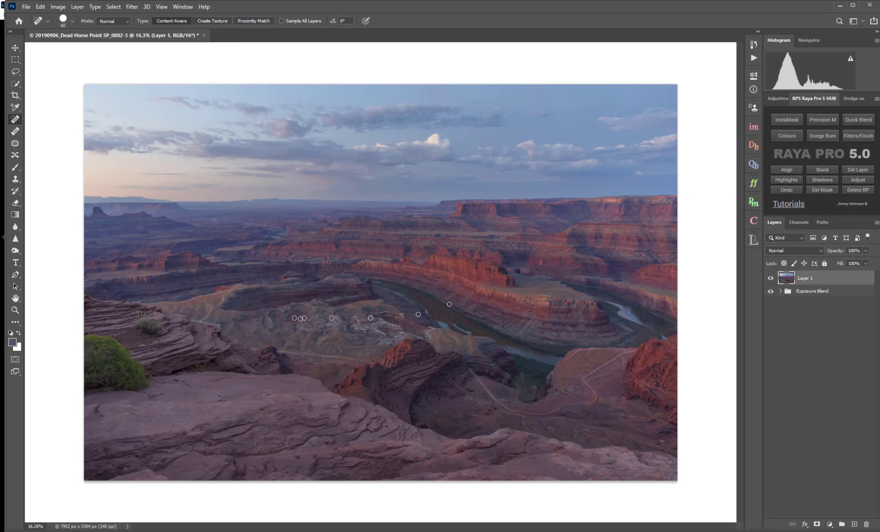
pyautogui.doubleClick(809, 279)
pyautogui.press('Return')
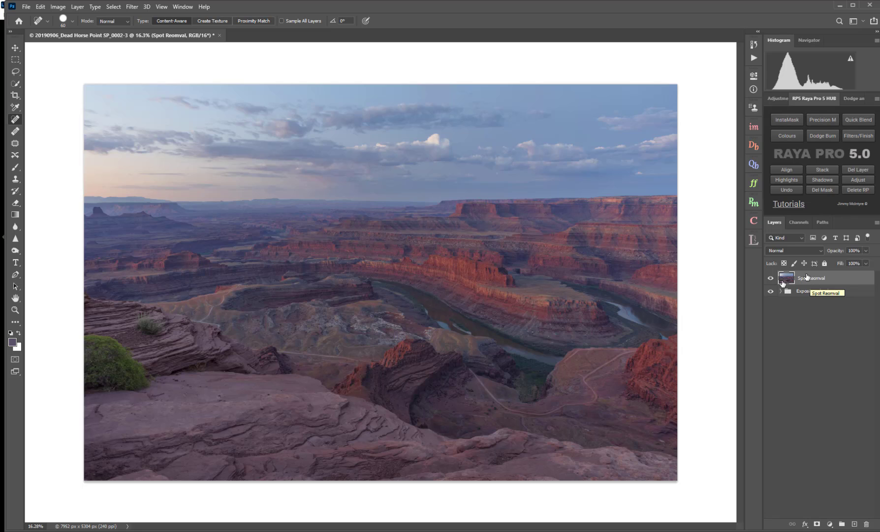
# - Add a Threshold adjustment layer above the Spot Reomval layer, activate the Color Sampler tool and raise the threshold level to 216
pyautogui.click(829, 524)
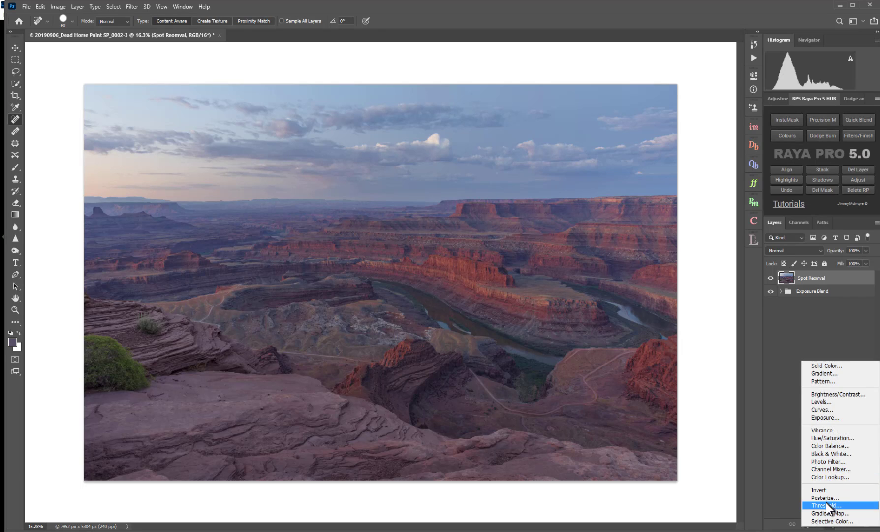
pyautogui.click(825, 505)
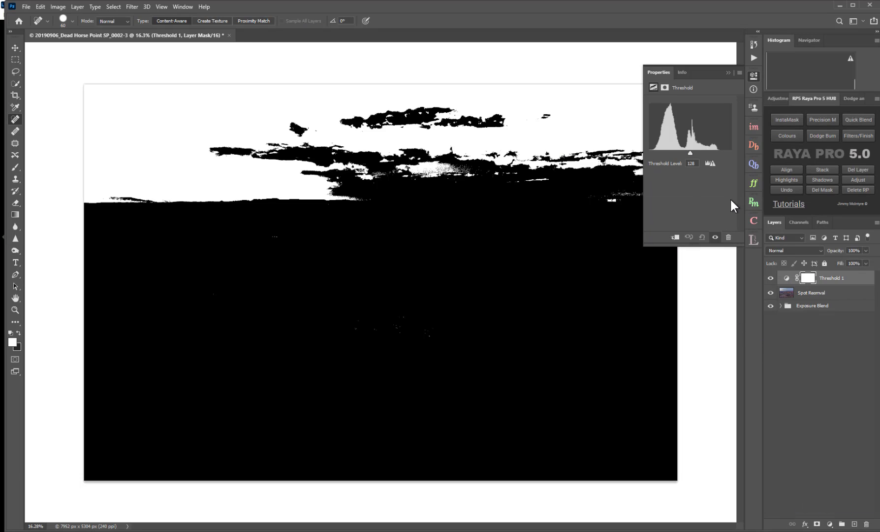
pyautogui.click(16, 107)
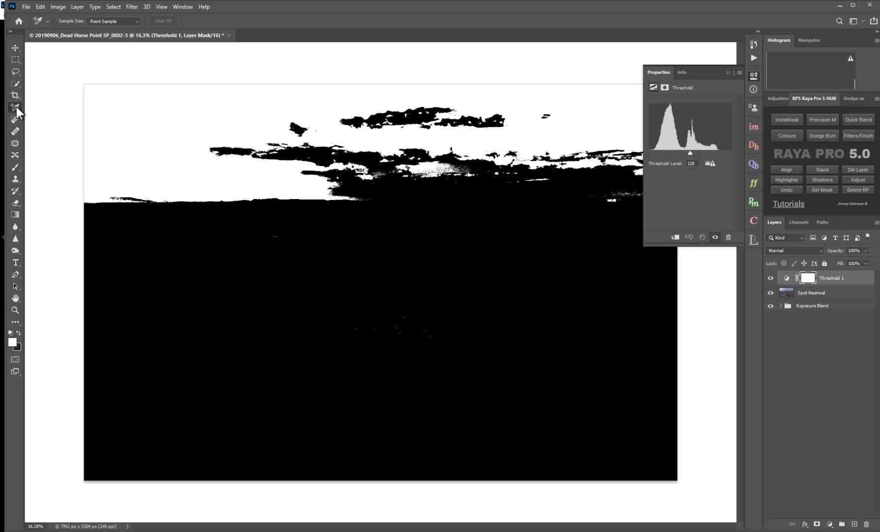
pyautogui.click(40, 117)
pyautogui.moveTo(690, 153); pyautogui.dragTo(720, 155)
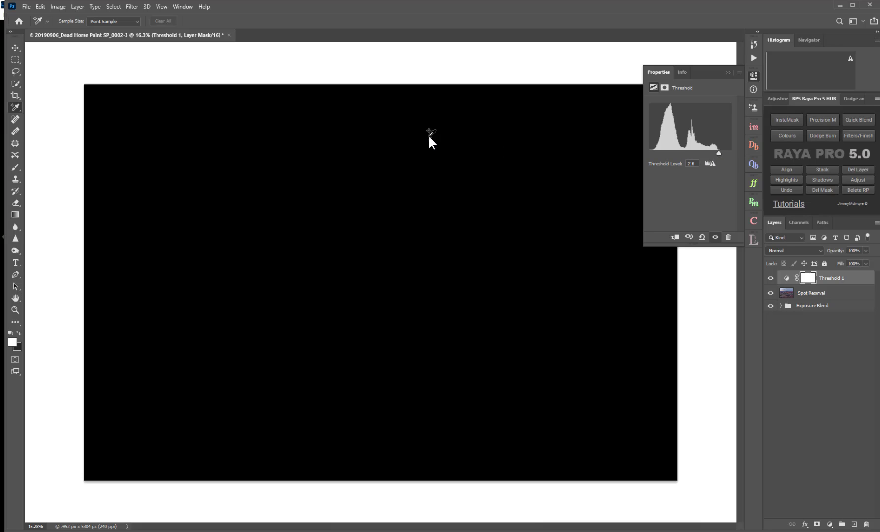
# - Refine the Threshold layer's level to 219 to isolate only the brightest pixels
pyautogui.scroll(3, 432, 145)
pyautogui.scroll(2, 434, 147)
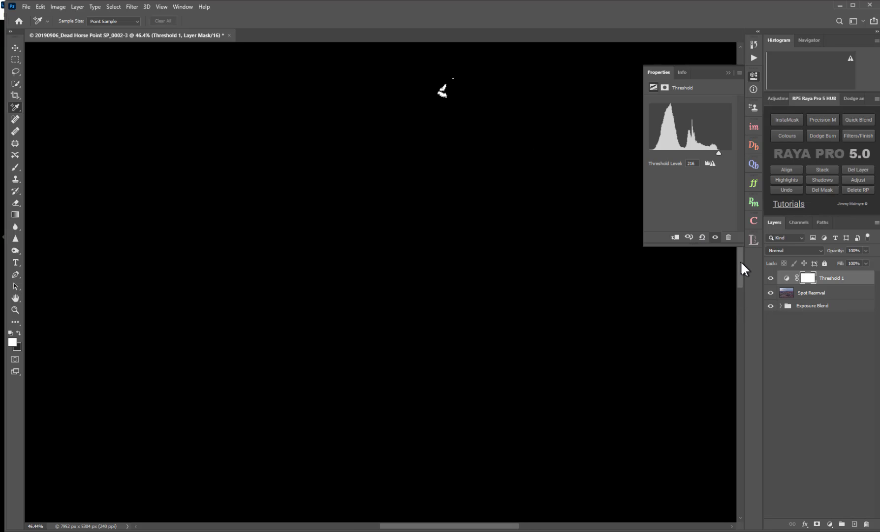
pyautogui.moveTo(741, 263); pyautogui.dragTo(745, 249)
pyautogui.write('220')
pyautogui.press('BackSpace')
pyautogui.press('BackSpace')
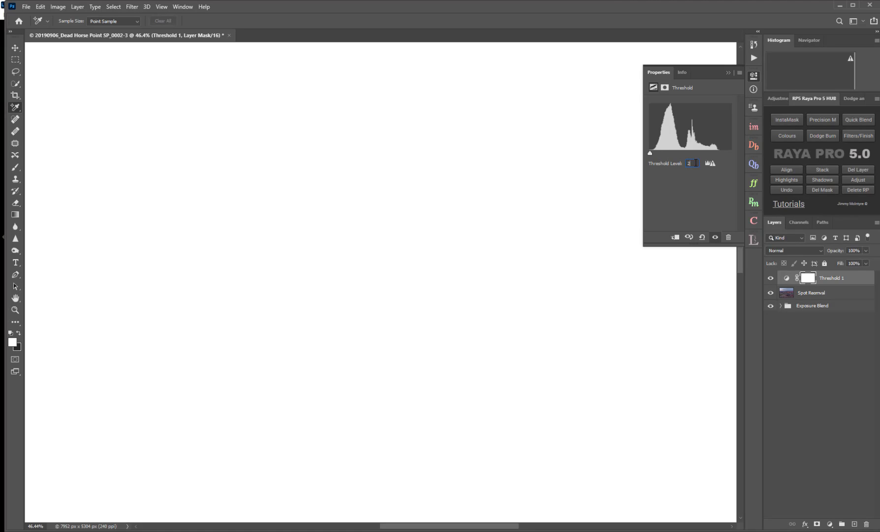
pyautogui.write('19')
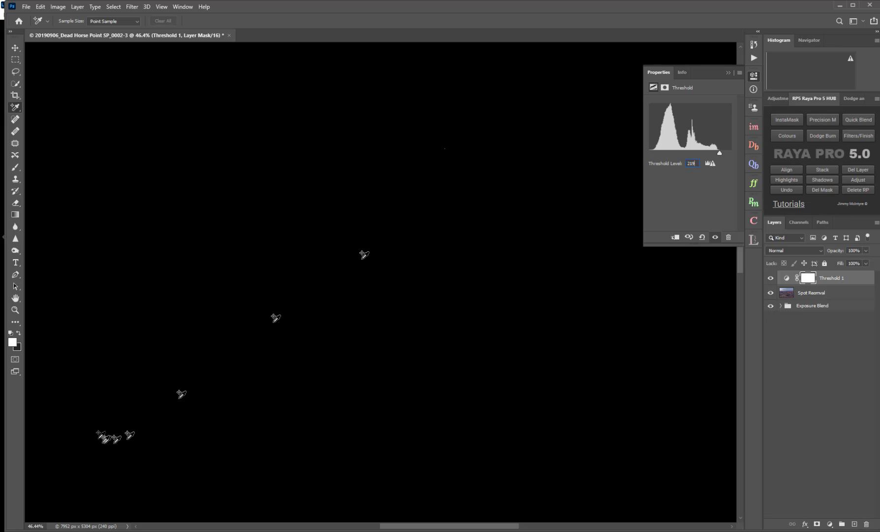
# - Place a color sampler point on the cluster of brightest white pixels in the upper part of the image and collapse its Info readout
pyautogui.scroll(10, 37, 524)
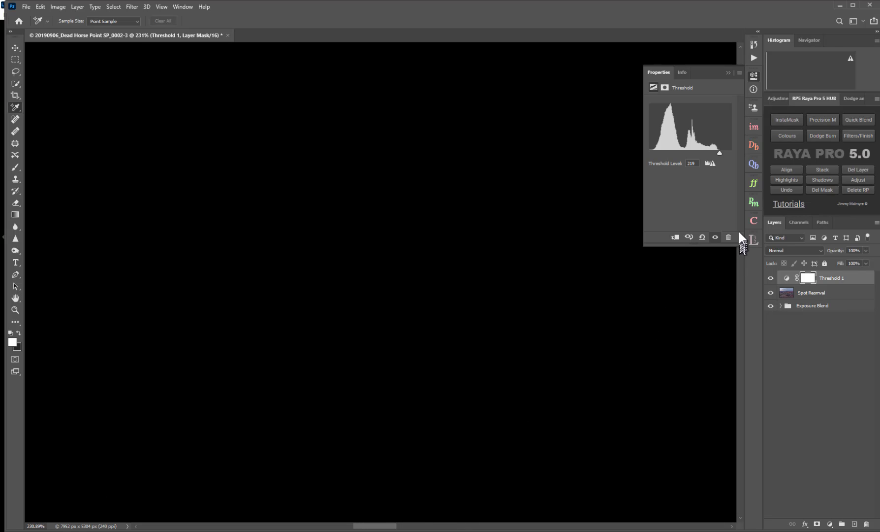
pyautogui.scroll(-10, 404, 277)
pyautogui.scroll(-3, 404, 278)
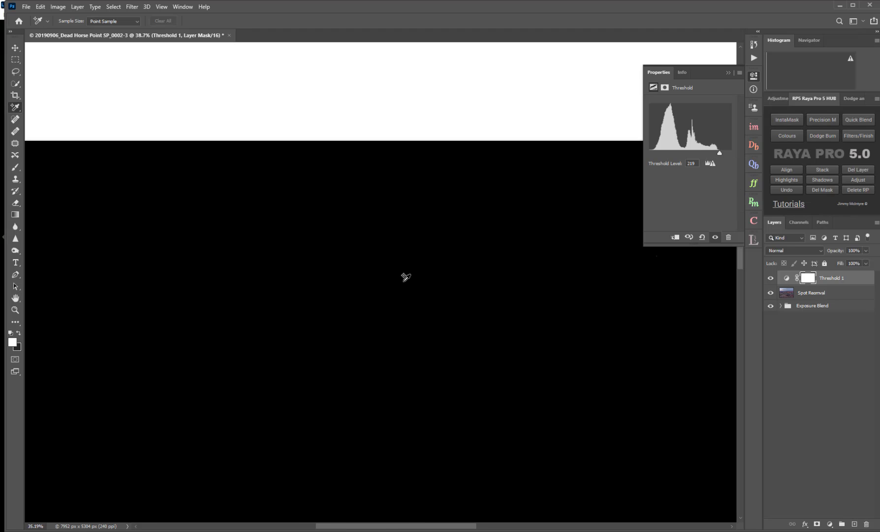
pyautogui.scroll(2, 405, 277)
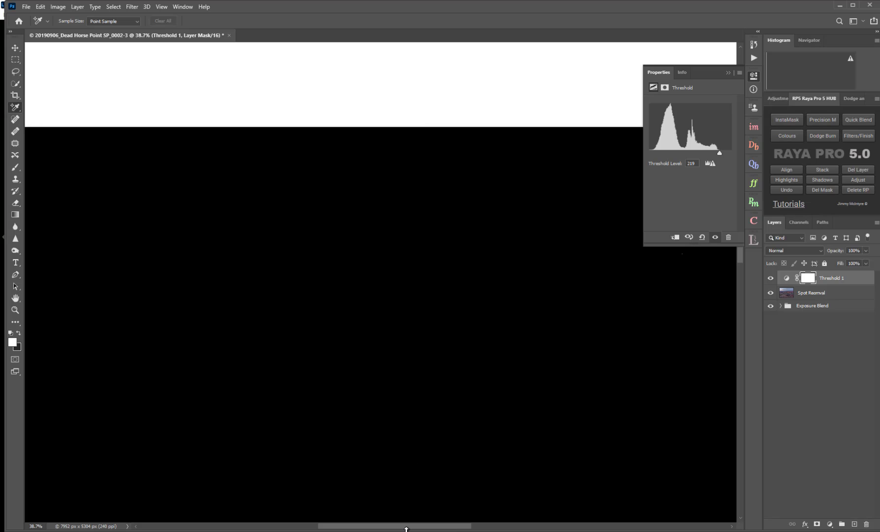
pyautogui.moveTo(401, 528); pyautogui.dragTo(480, 528)
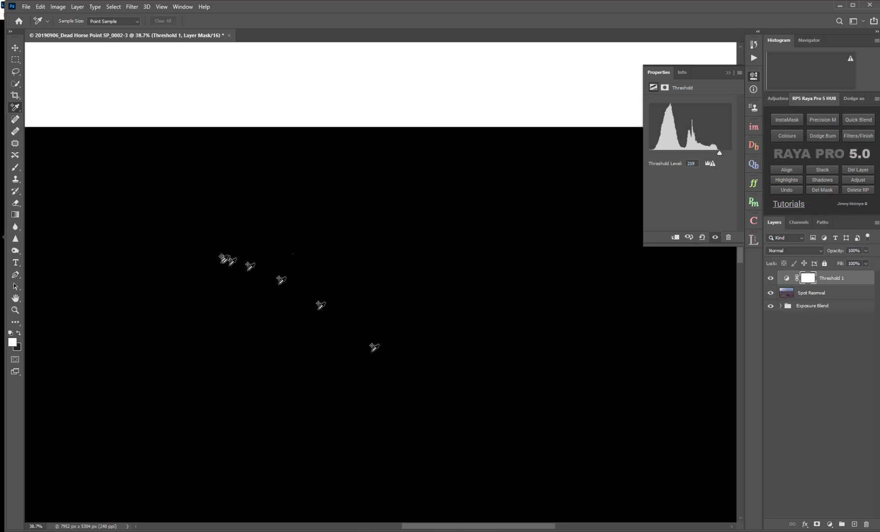
pyautogui.scroll(2, 222, 253)
pyautogui.scroll(6, 222, 253)
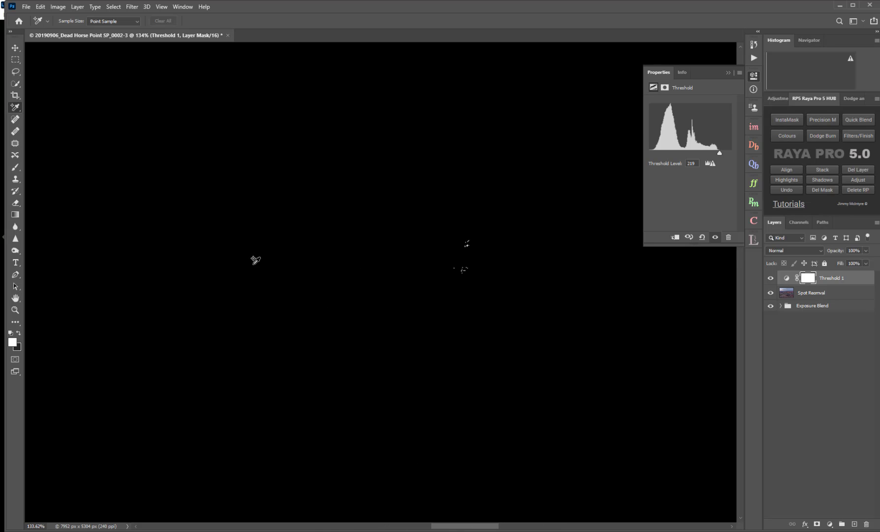
pyautogui.scroll(4, 489, 315)
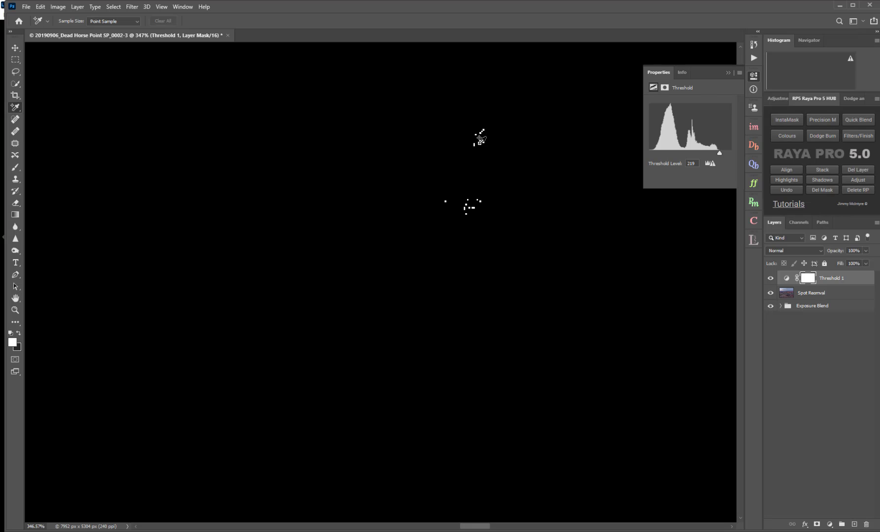
pyautogui.click(478, 143)
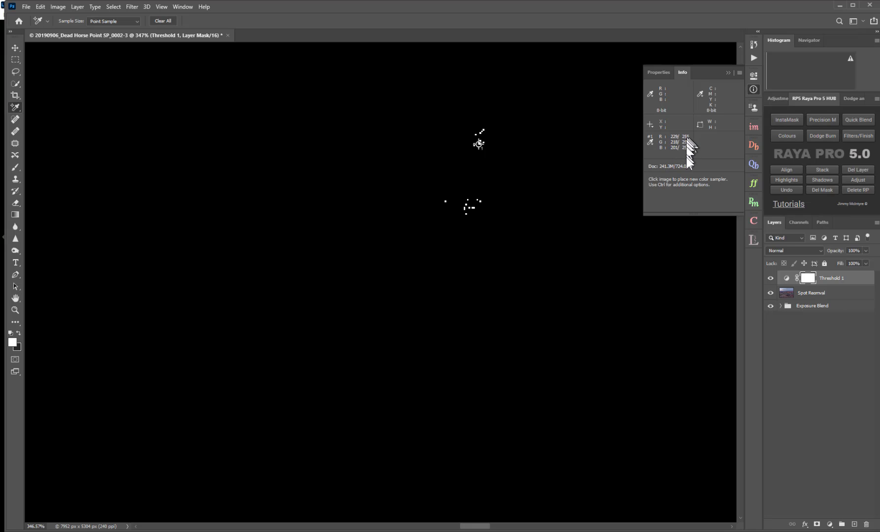
pyautogui.click(727, 72)
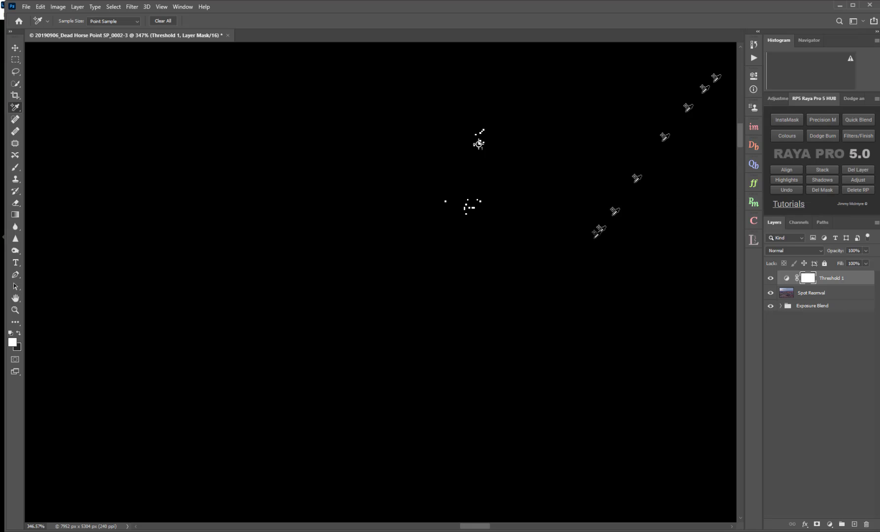
# - Lower the Threshold layer's level to 1 to isolate only the darkest pixels
pyautogui.scroll(-5, 428, 333)
pyautogui.scroll(-6, 400, 338)
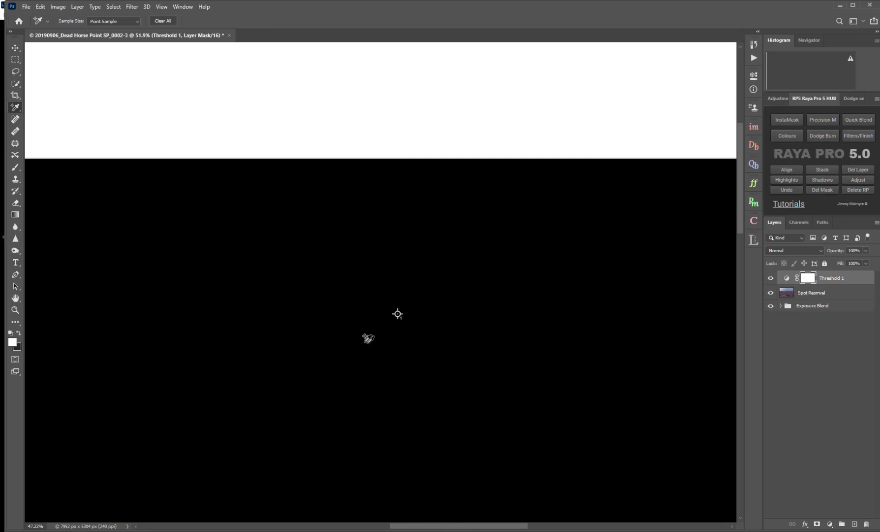
pyautogui.scroll(-2, 366, 338)
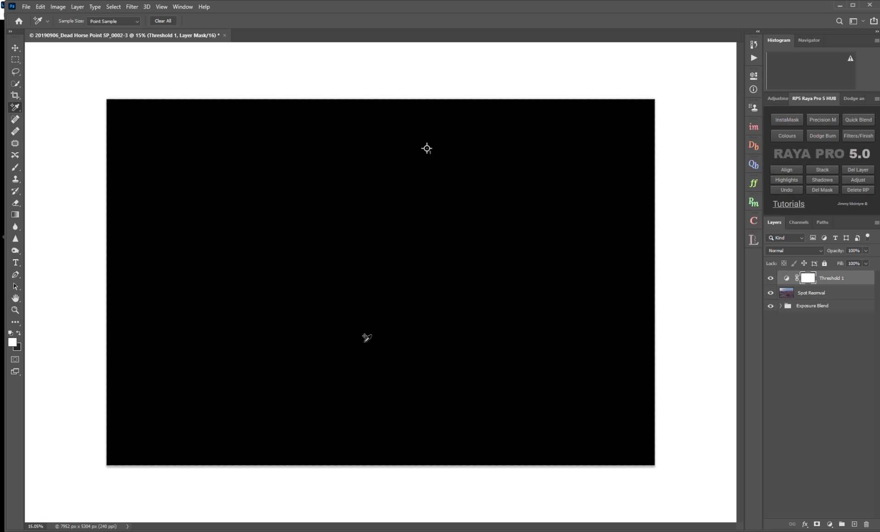
pyautogui.scroll(1, 367, 338)
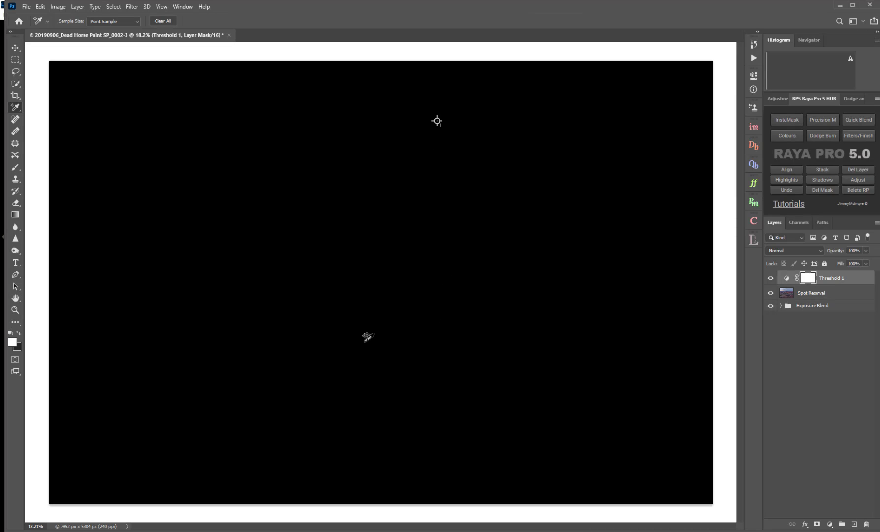
pyautogui.doubleClick(786, 278)
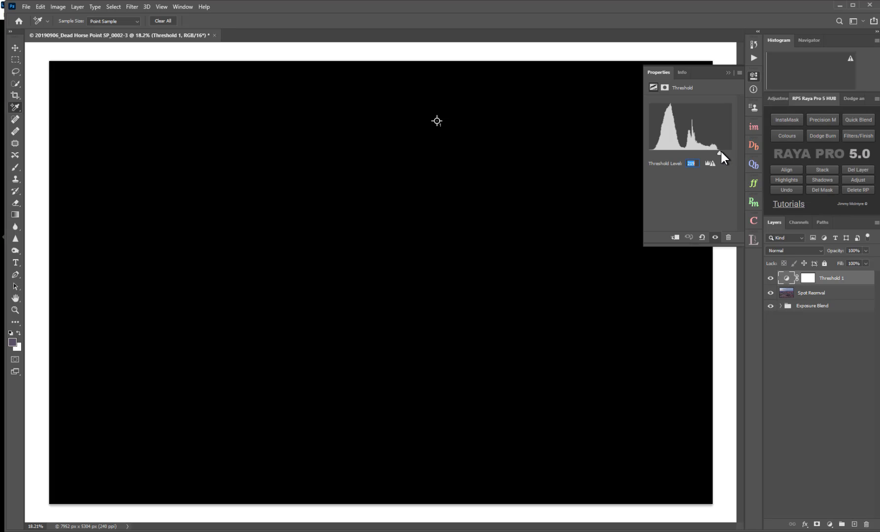
pyautogui.moveTo(717, 152); pyautogui.dragTo(648, 151)
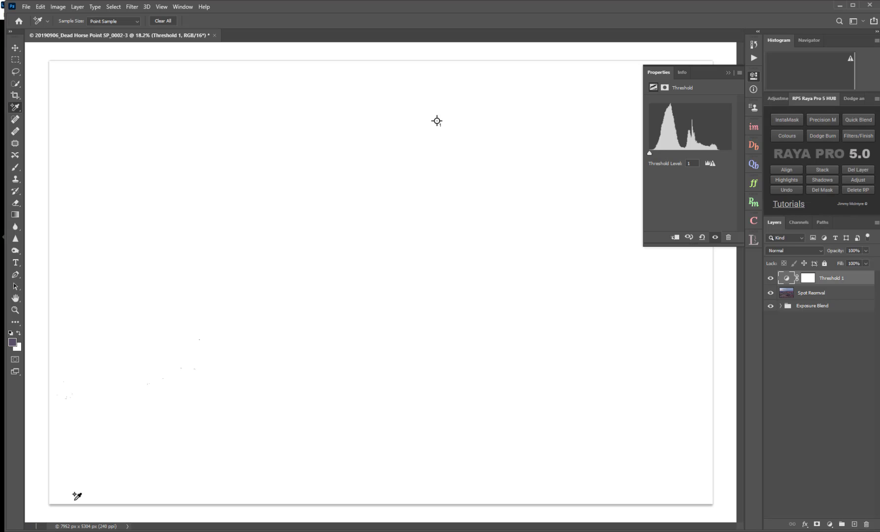
pyautogui.press('Return')
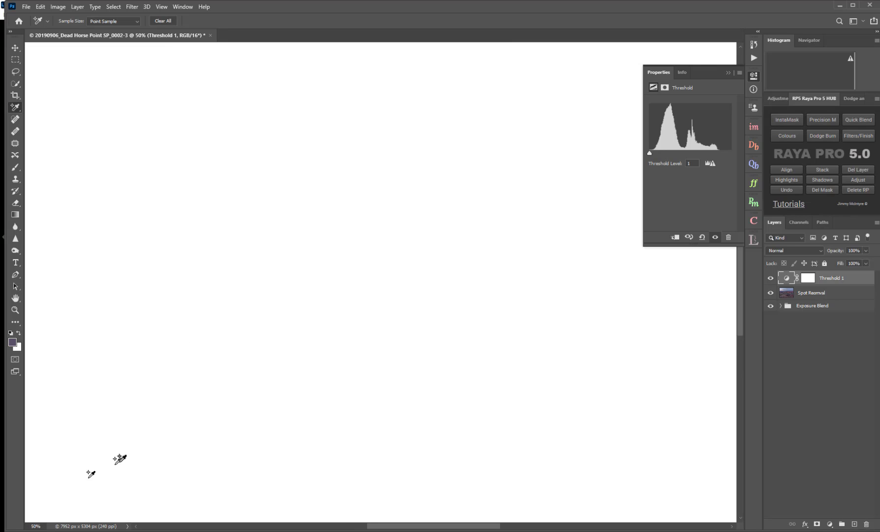
# - Place a second color sampler point on the largest black spot in the lower-left part of the image and collapse its Info readout
pyautogui.scroll(-5, 119, 461)
pyautogui.scroll(-3, 122, 457)
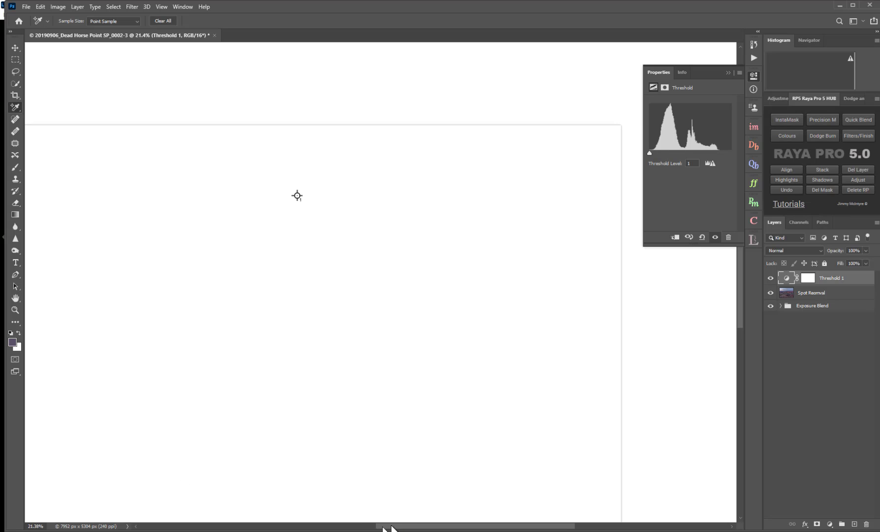
pyautogui.moveTo(391, 528); pyautogui.dragTo(334, 528)
pyautogui.scroll(10, 411, 480)
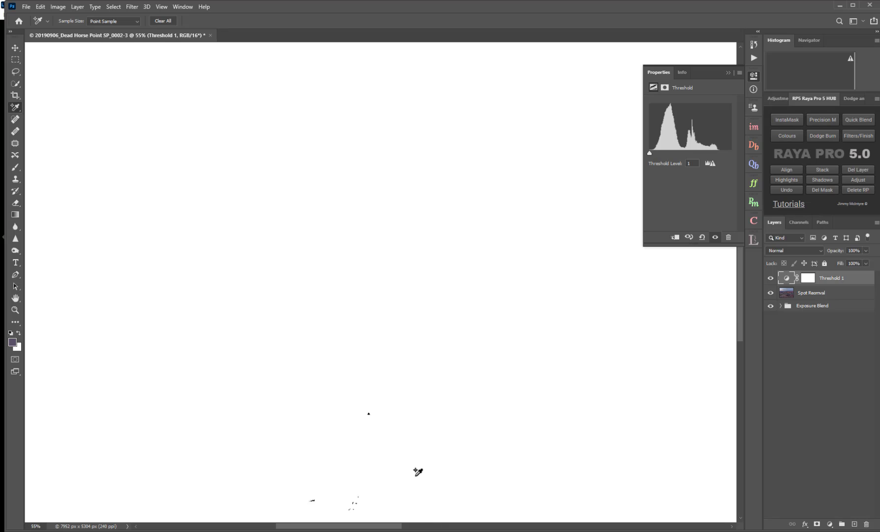
pyautogui.scroll(10, 418, 472)
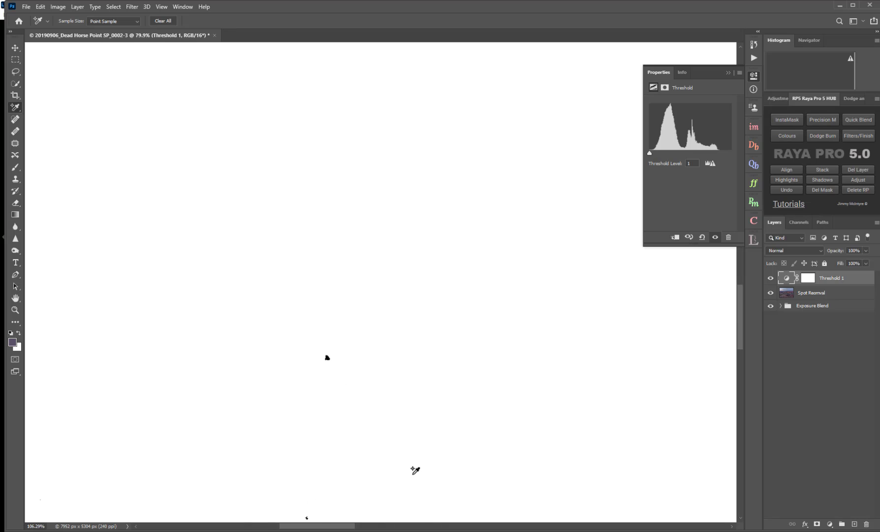
pyautogui.click(251, 228)
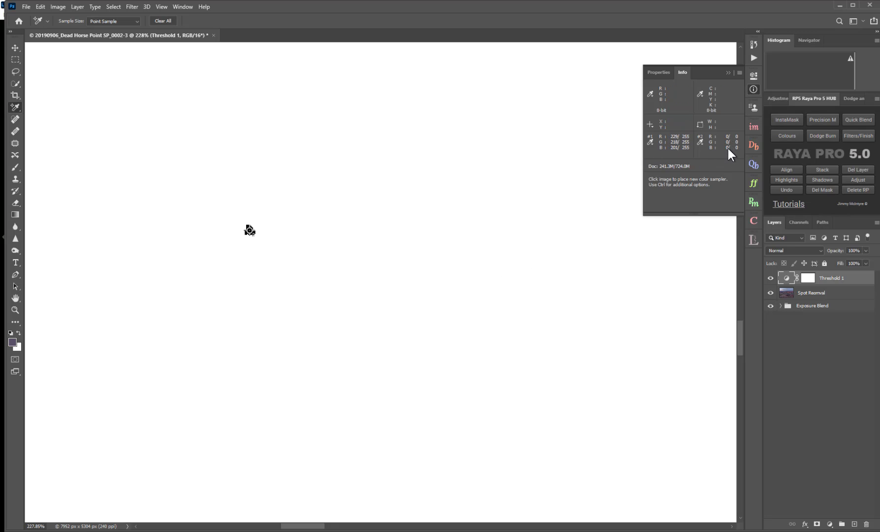
pyautogui.click(728, 74)
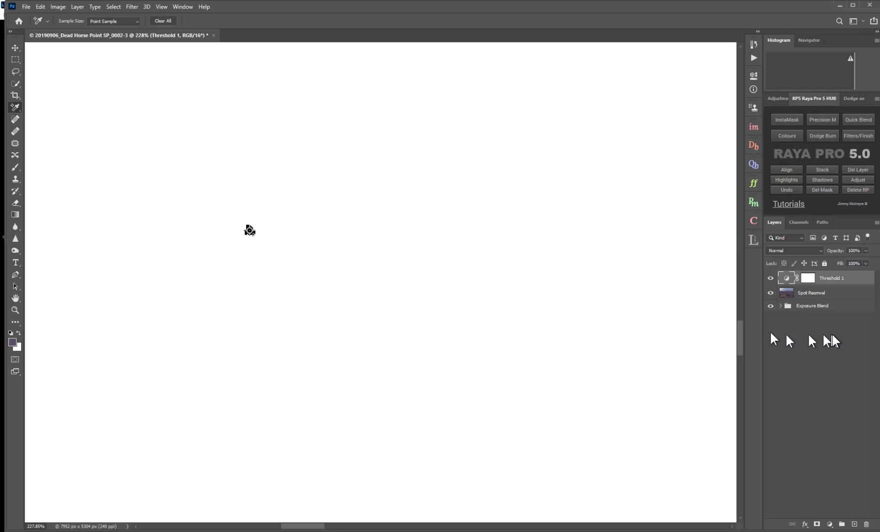
# - Add a new layer above the Spot Reomval layer and fill it with 50% Gray in Normal mode at 100% opacity
pyautogui.click(815, 294)
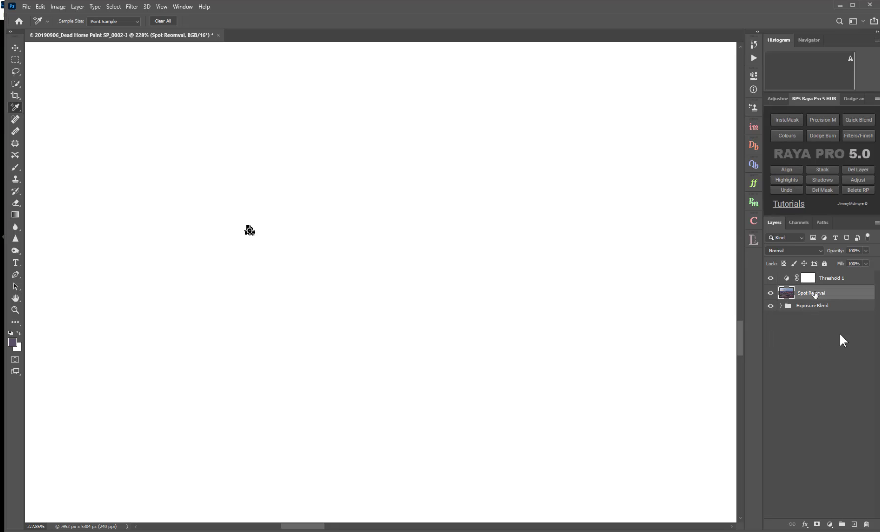
pyautogui.click(853, 524)
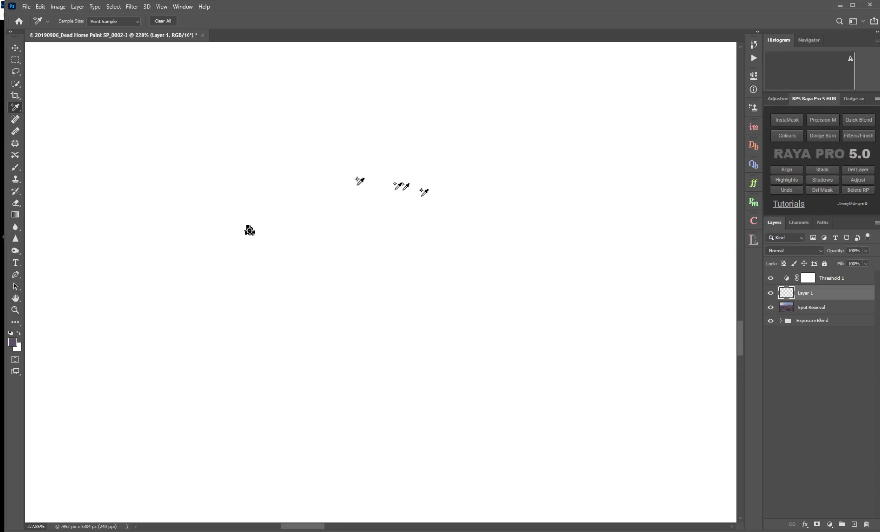
pyautogui.click(39, 7)
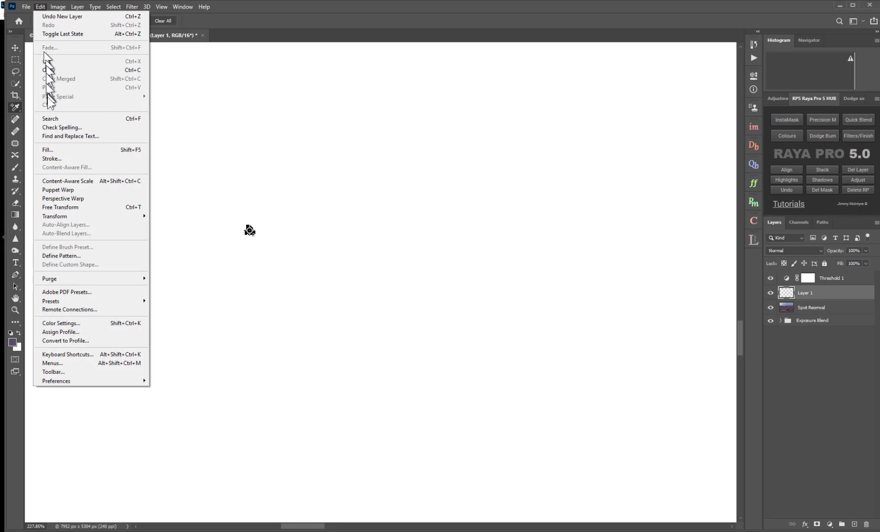
pyautogui.click(49, 149)
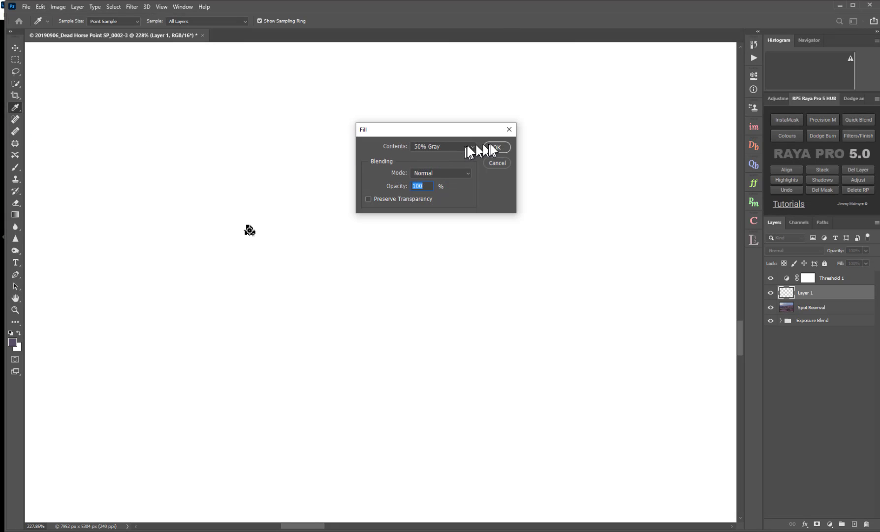
pyautogui.click(490, 144)
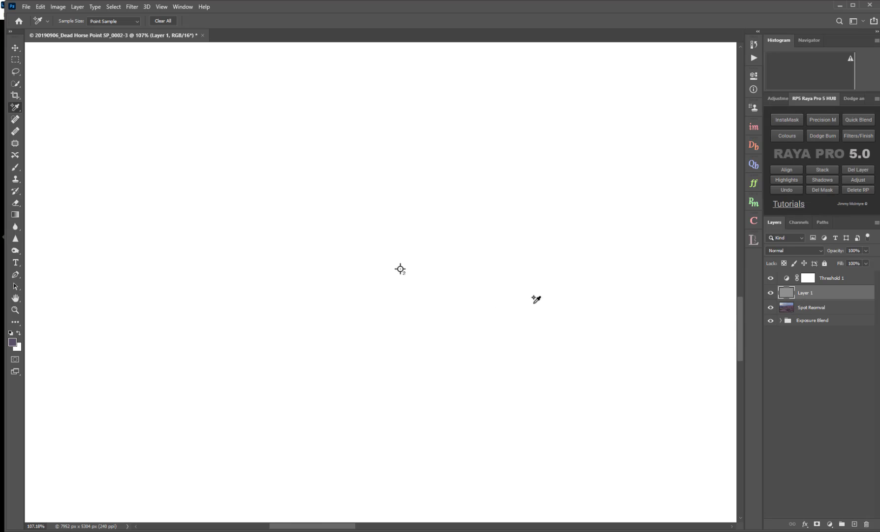
pyautogui.scroll(-5, 534, 299)
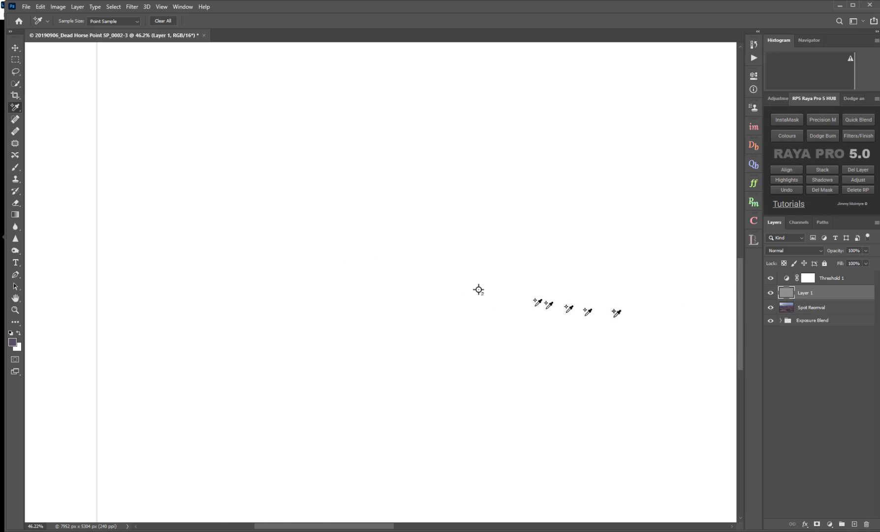
# - Hide the Threshold layer, set the gray Layer 1's blend mode to Difference and show the Threshold layer again
pyautogui.click(786, 278)
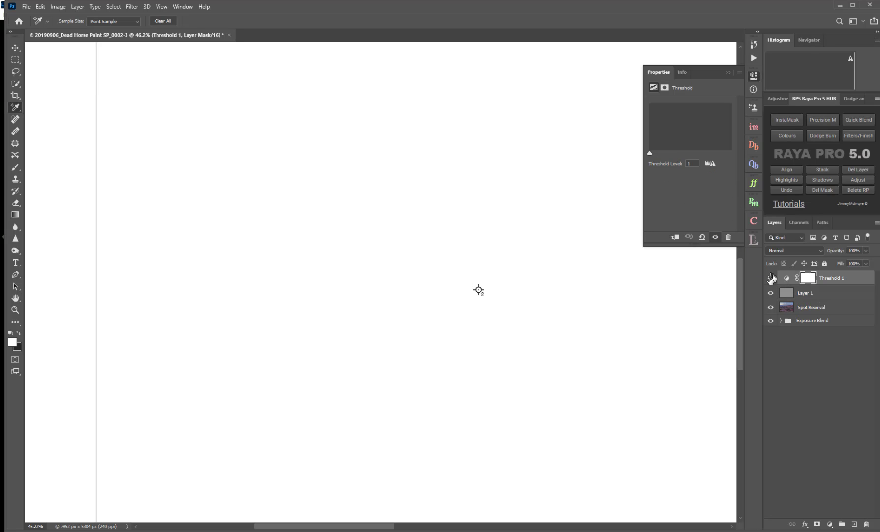
pyautogui.click(770, 278)
pyautogui.click(786, 293)
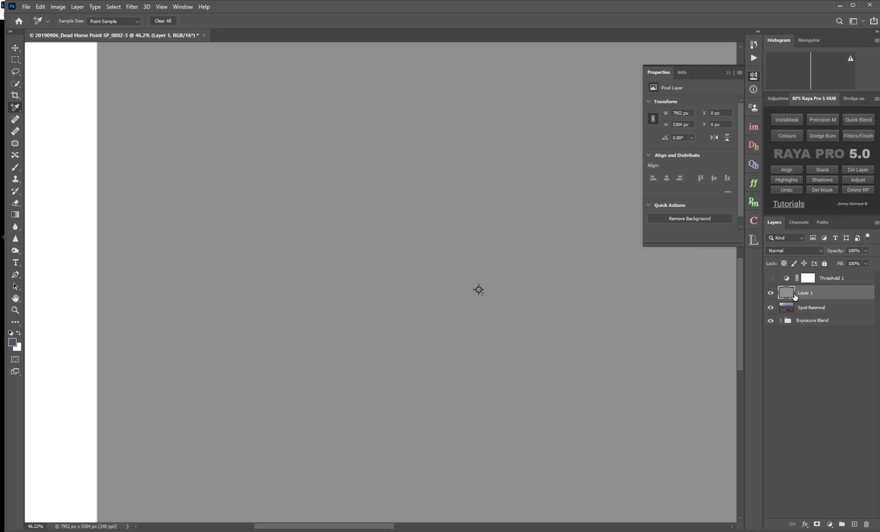
pyautogui.click(817, 250)
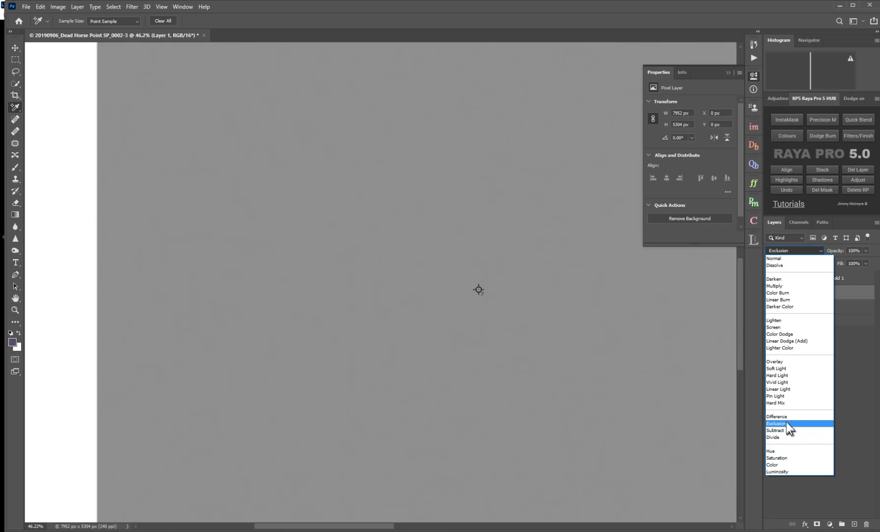
pyautogui.click(782, 416)
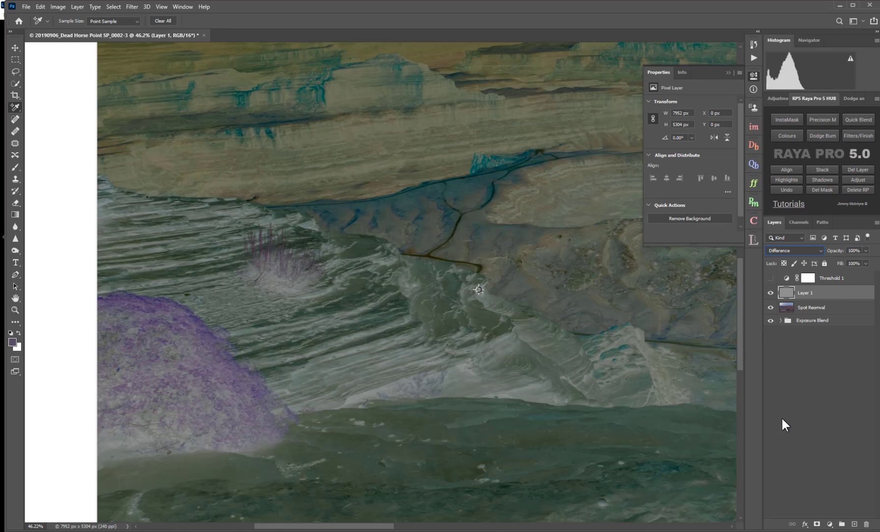
pyautogui.click(769, 278)
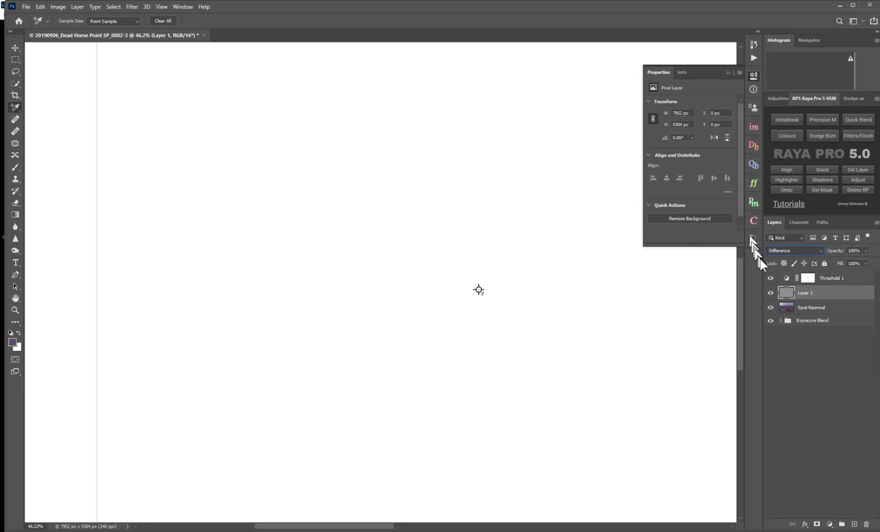
# - Raise the Threshold layer's level to 3 to isolate the pixels closest to mid-gray and inspect them up close
pyautogui.click(786, 280)
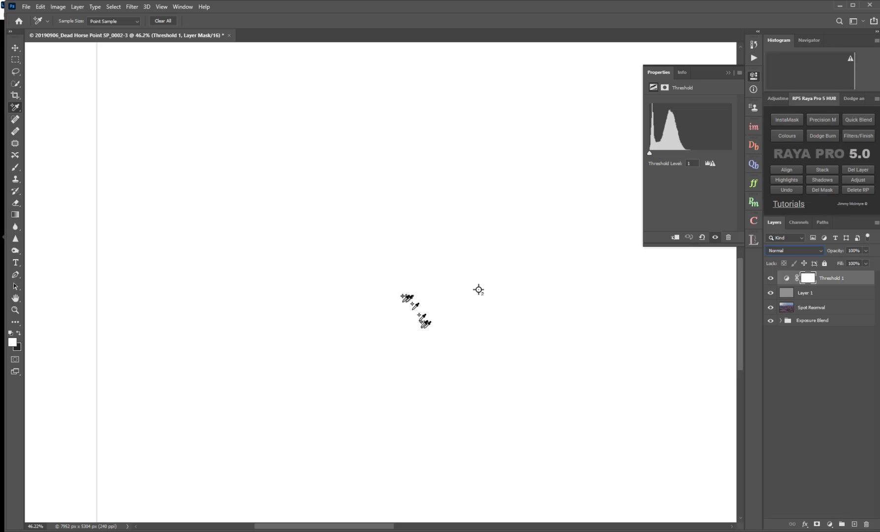
pyautogui.click(44, 525)
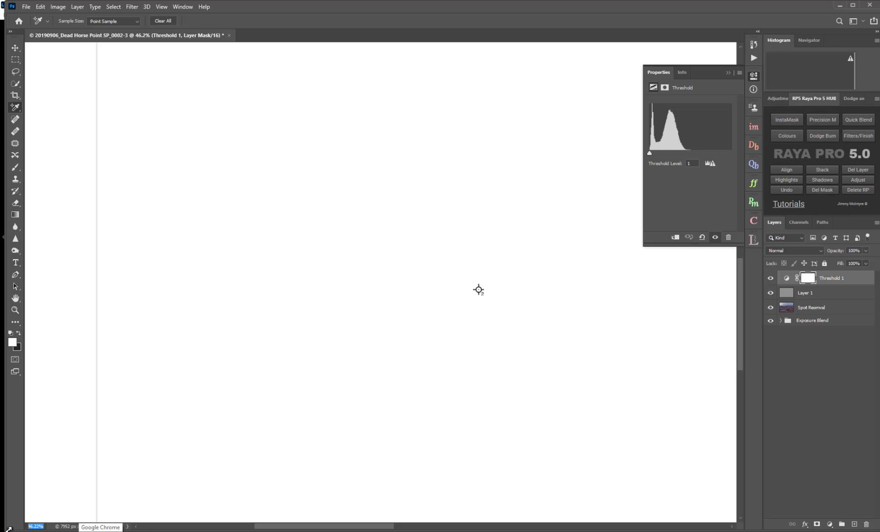
pyautogui.press('Return')
pyautogui.hotkey('ctrl', '-')
pyautogui.hotkey('ctrl', '-')
pyautogui.hotkey('ctrl', '-')
pyautogui.hotkey('ctrl', '-')
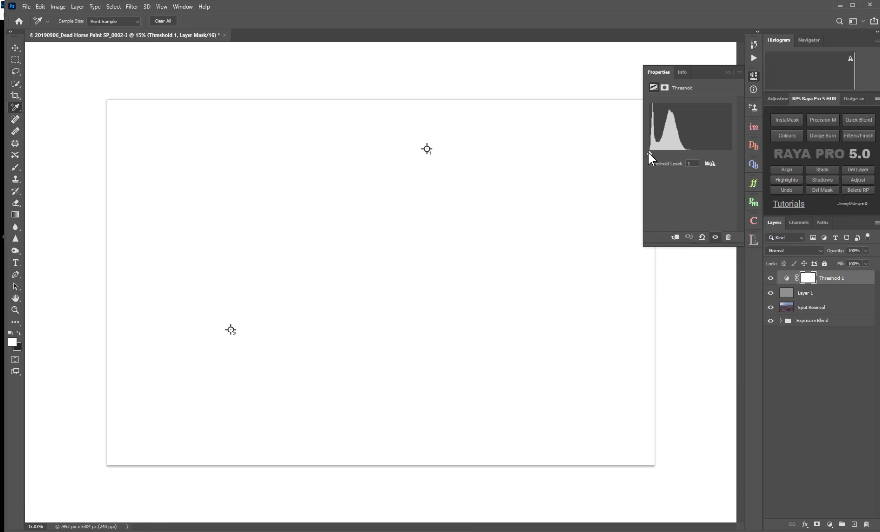
pyautogui.click(688, 162)
pyautogui.press('Up')
pyautogui.click(45, 525)
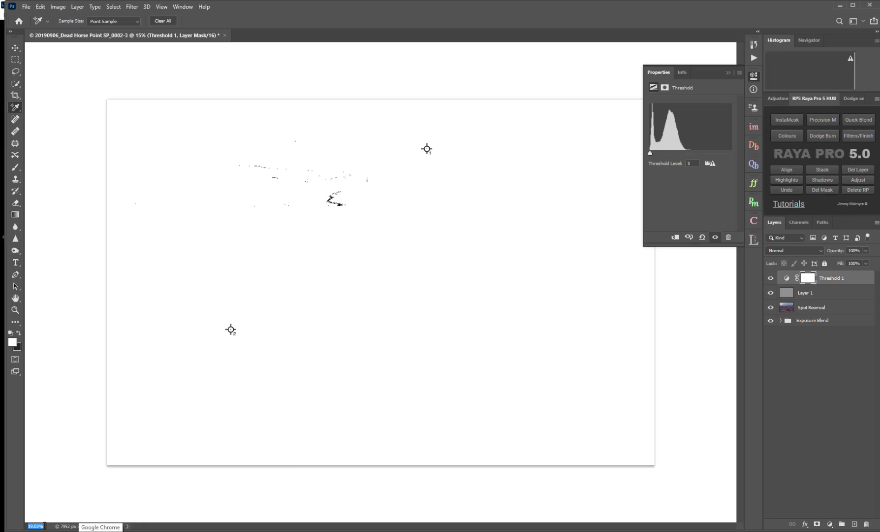
pyautogui.press('Return')
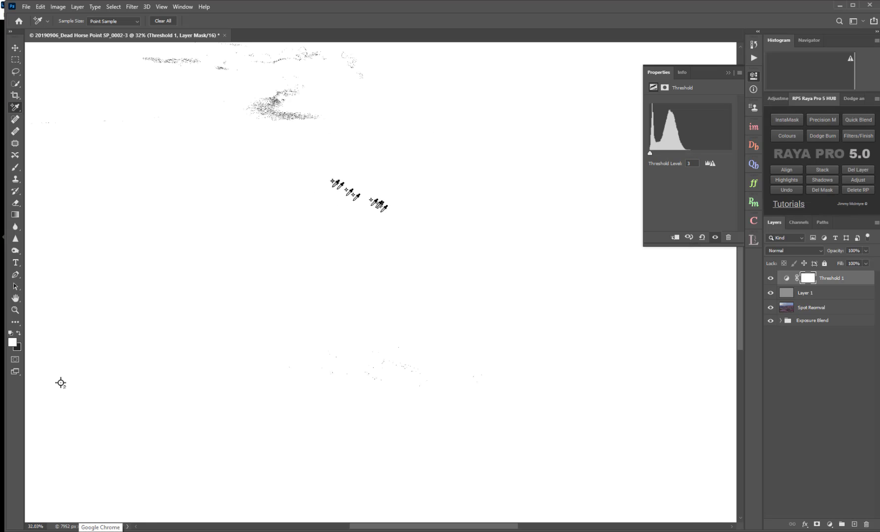
# - Place a third color sampler on a dense cluster of mid-gray black pixels near the horizon and collapse its Info readout
pyautogui.scroll(5, 273, 170)
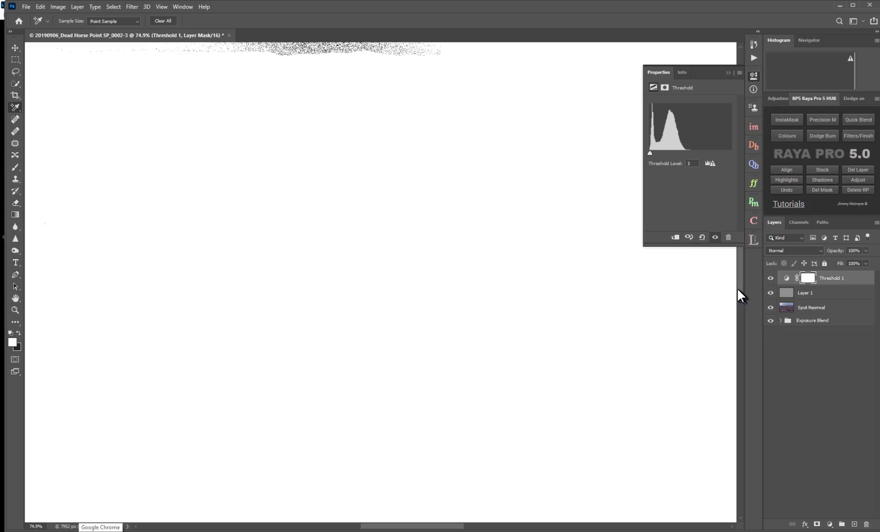
pyautogui.moveTo(737, 289); pyautogui.dragTo(743, 236)
pyautogui.scroll(2, 305, 298)
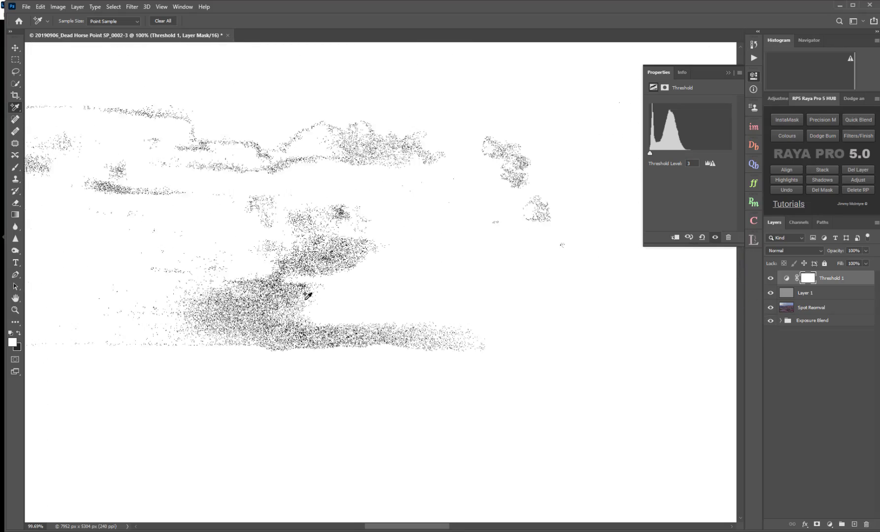
pyautogui.scroll(10, 308, 295)
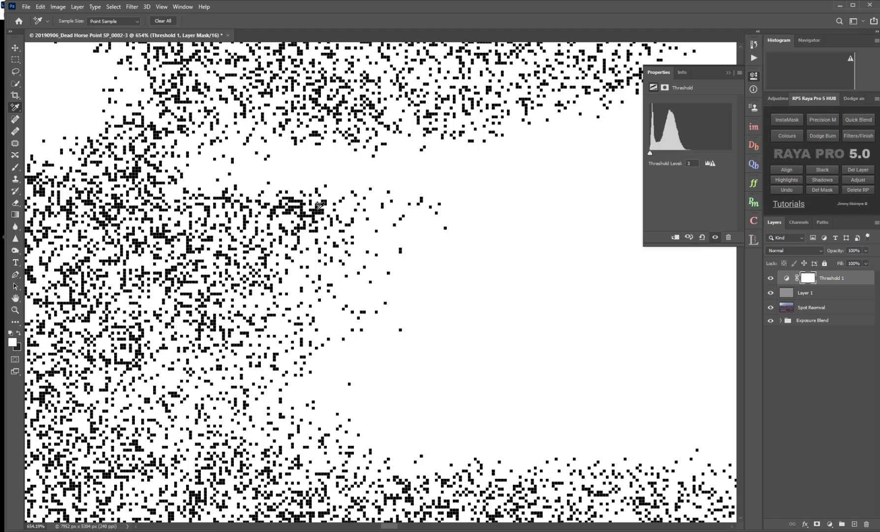
pyautogui.press('F8')
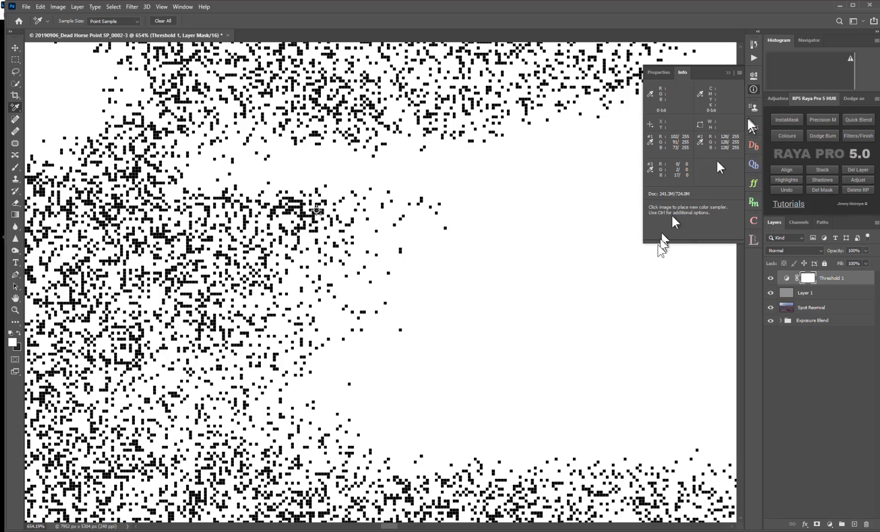
pyautogui.scroll(-8, 551, 310)
pyautogui.scroll(-10, 524, 343)
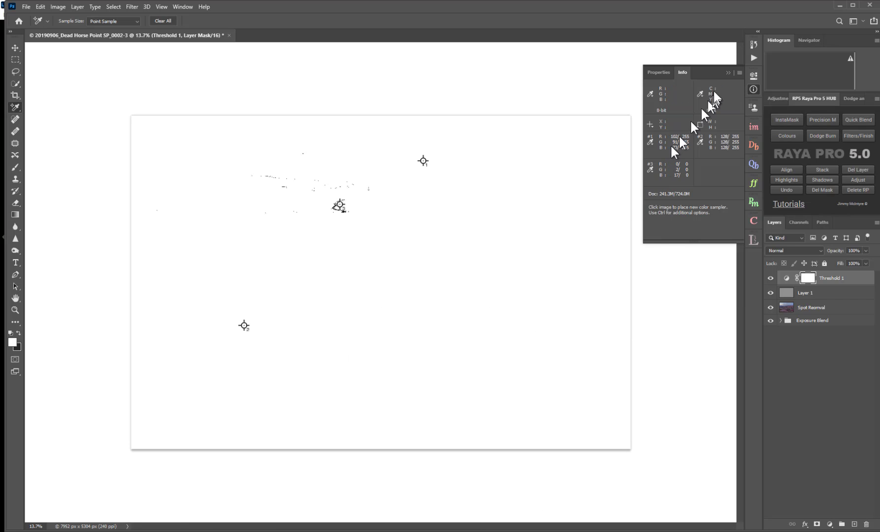
pyautogui.click(728, 72)
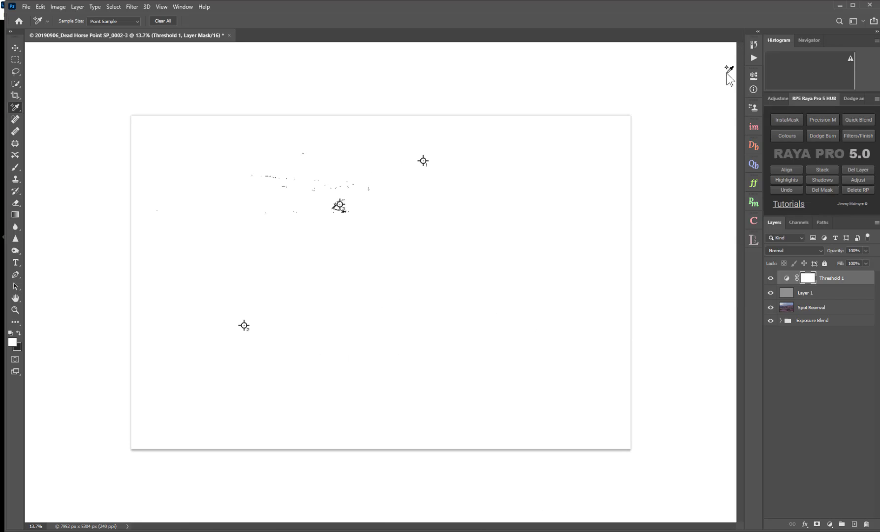
# - Delete the Threshold 1 and gray Layer 1 layers together and add a Curves adjustment layer above Spot Reomval
pyautogui.keyDown('shift'); pyautogui.click(824, 292); pyautogui.keyUp('shift')
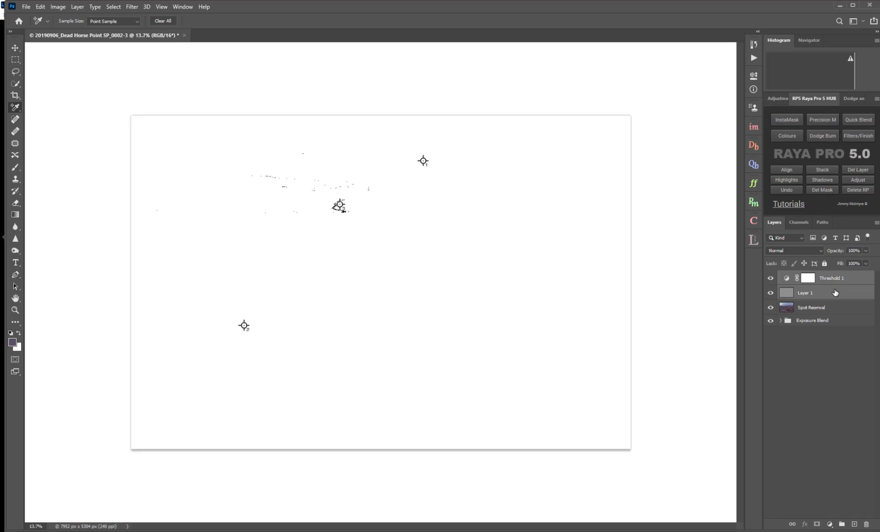
pyautogui.moveTo(836, 294); pyautogui.dragTo(867, 523)
pyautogui.click(829, 524)
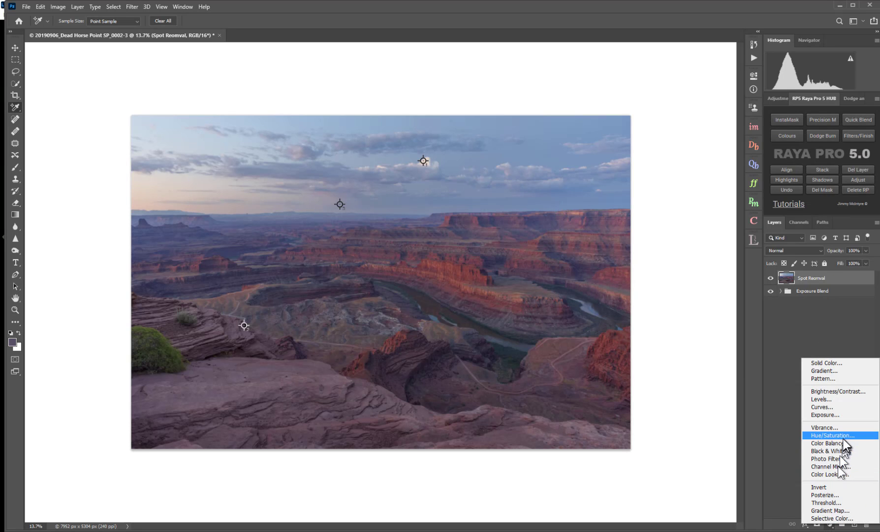
pyautogui.click(830, 407)
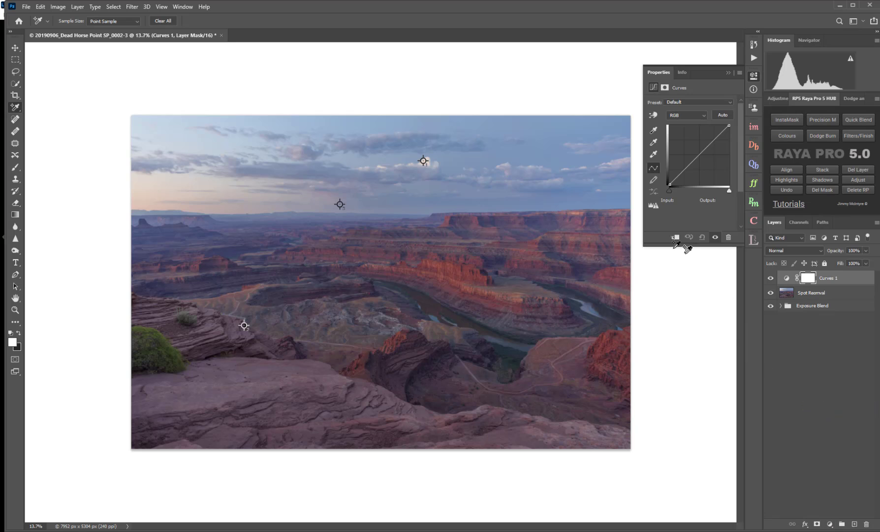
# - Set the Curves white point at color sampler 1, the black point at sampler 2 and the gray point at sampler 3
pyautogui.click(653, 154)
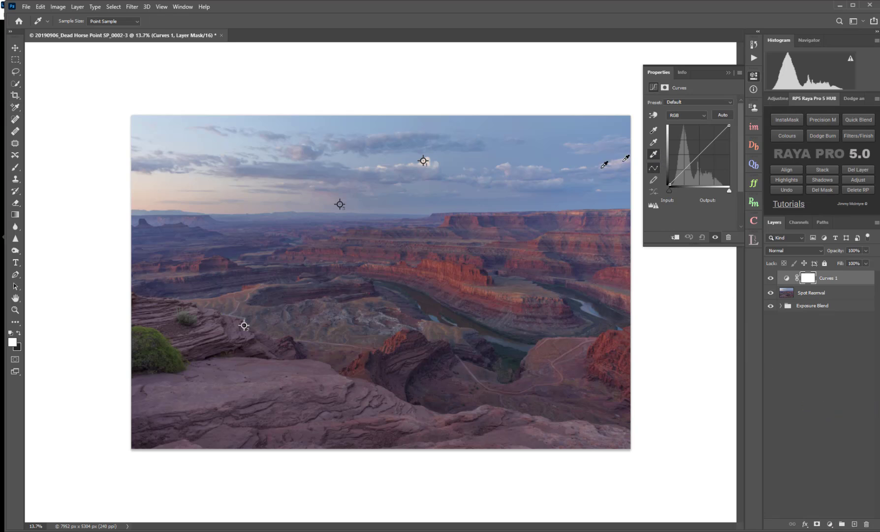
pyautogui.click(424, 160)
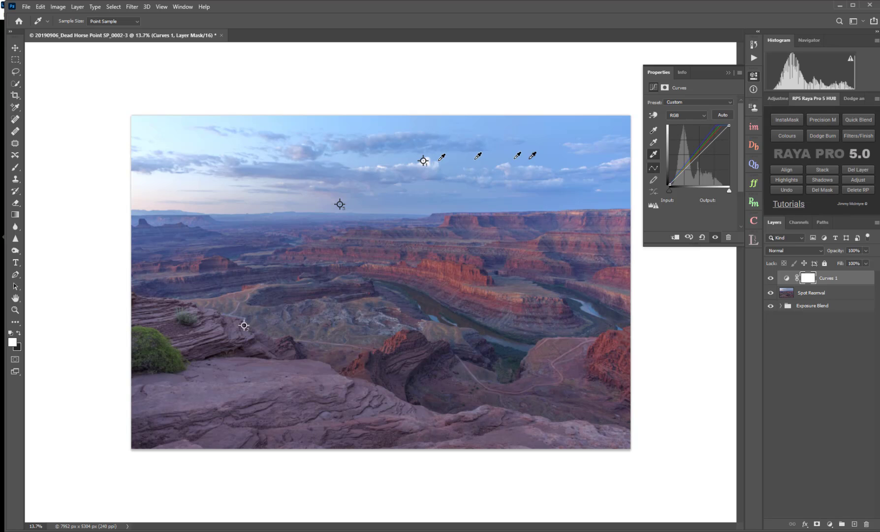
pyautogui.click(653, 130)
pyautogui.click(244, 324)
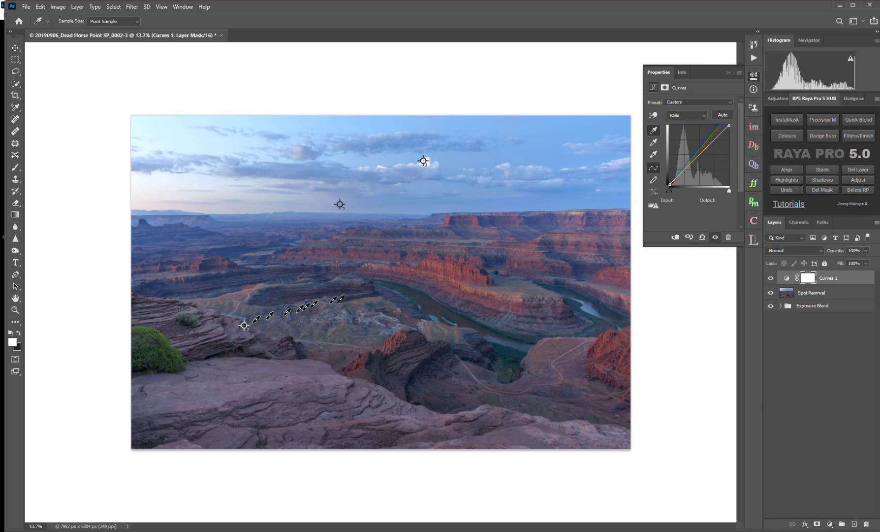
pyautogui.click(654, 142)
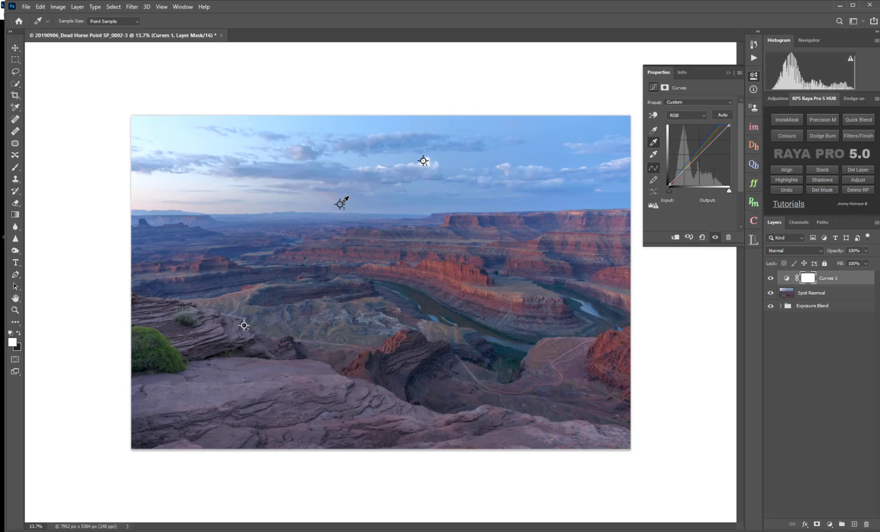
pyautogui.click(340, 203)
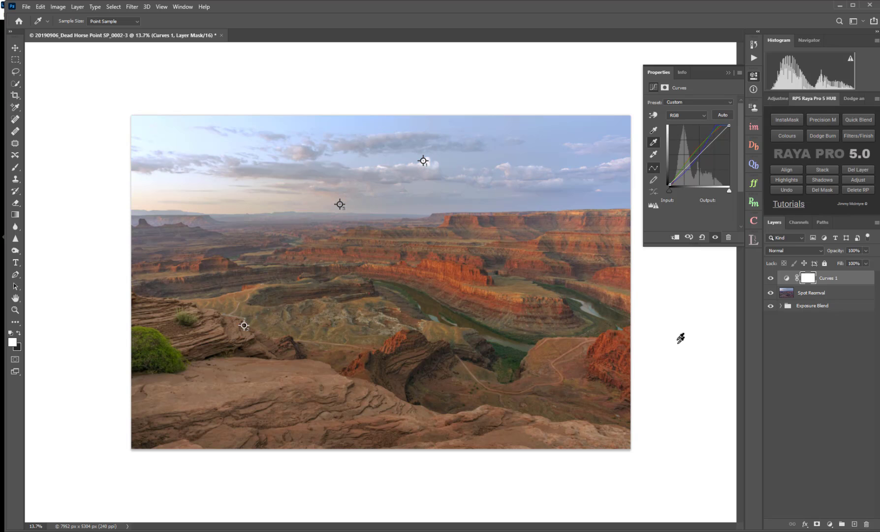
pyautogui.click(727, 72)
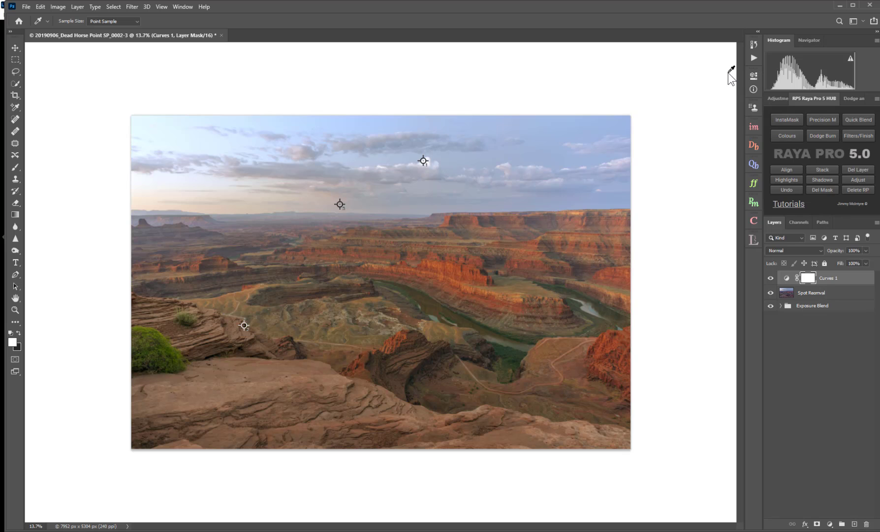
# - Rename the Curves 1 layer as Color Corrected
pyautogui.doubleClick(836, 279)
pyautogui.write('Color Corrected')
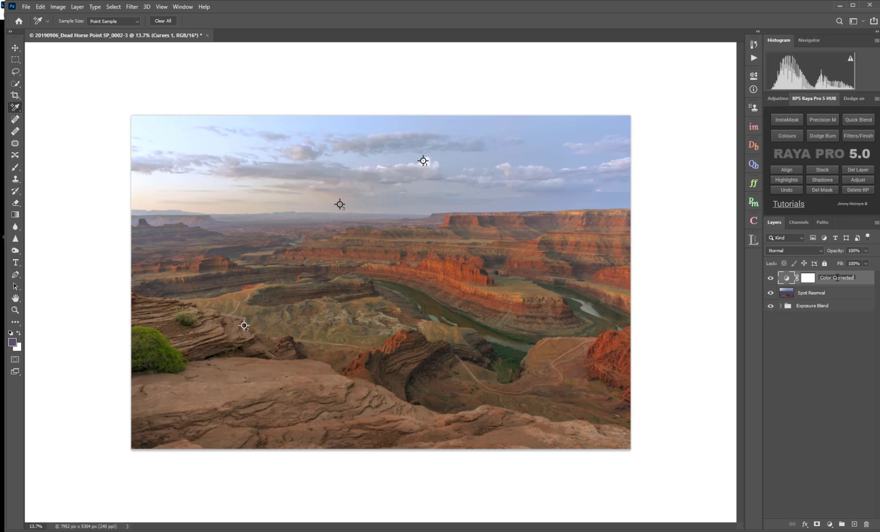
pyautogui.press('Return')
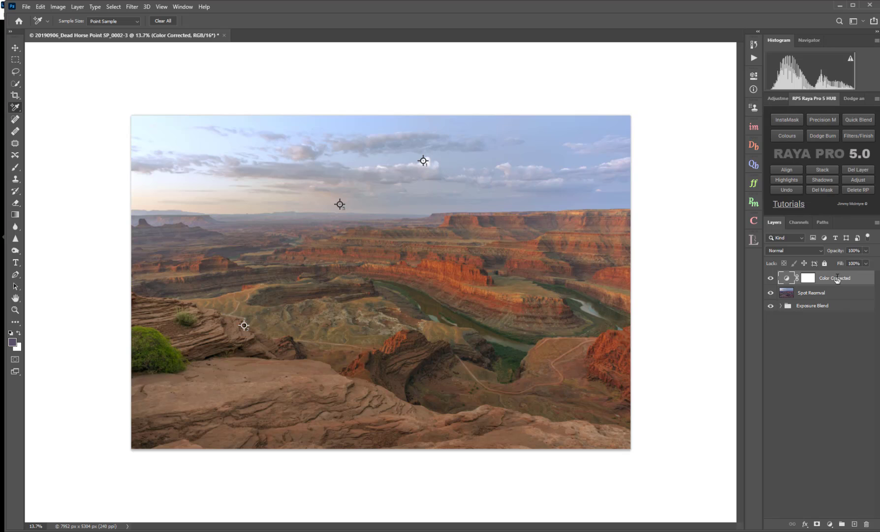
# - Lower the Color Corrected layer's opacity to 83% and compare the image with the layer hidden and shown
pyautogui.click(866, 250)
pyautogui.moveTo(859, 260); pyautogui.dragTo(858, 261)
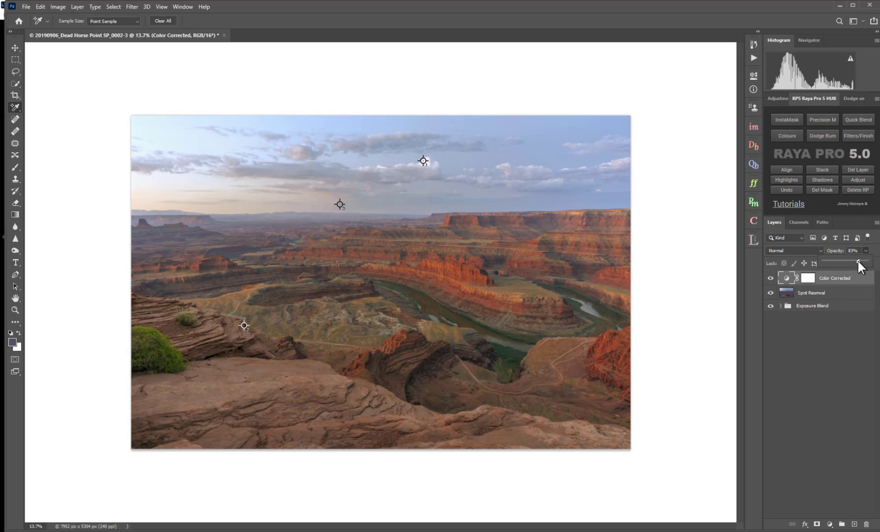
pyautogui.click(852, 315)
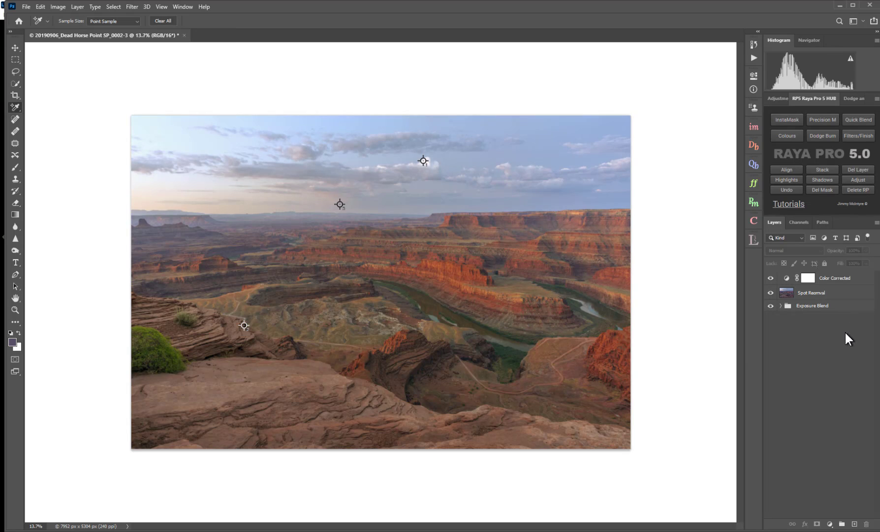
pyautogui.click(771, 280)
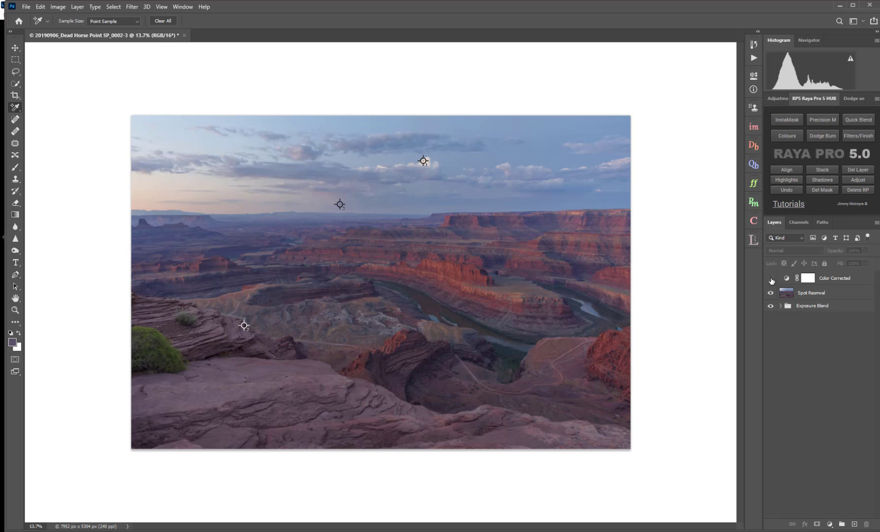
pyautogui.click(771, 279)
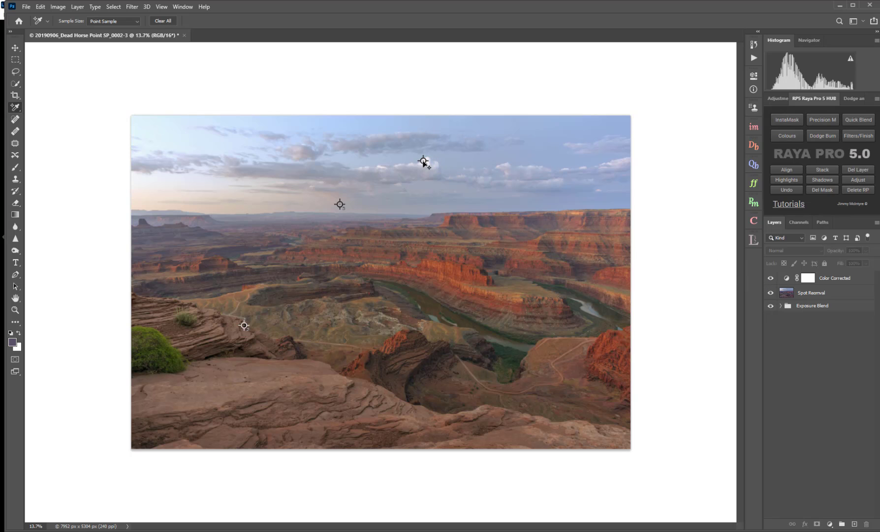
# - Delete all three color samplers from the image and collapse the Info readout
pyautogui.rightClick(425, 164)
pyautogui.click(429, 168)
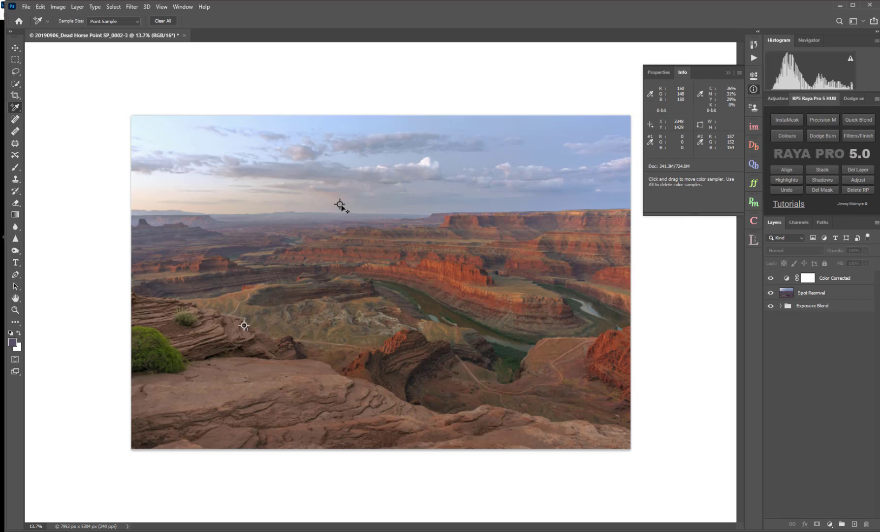
pyautogui.rightClick(340, 204)
pyautogui.click(346, 210)
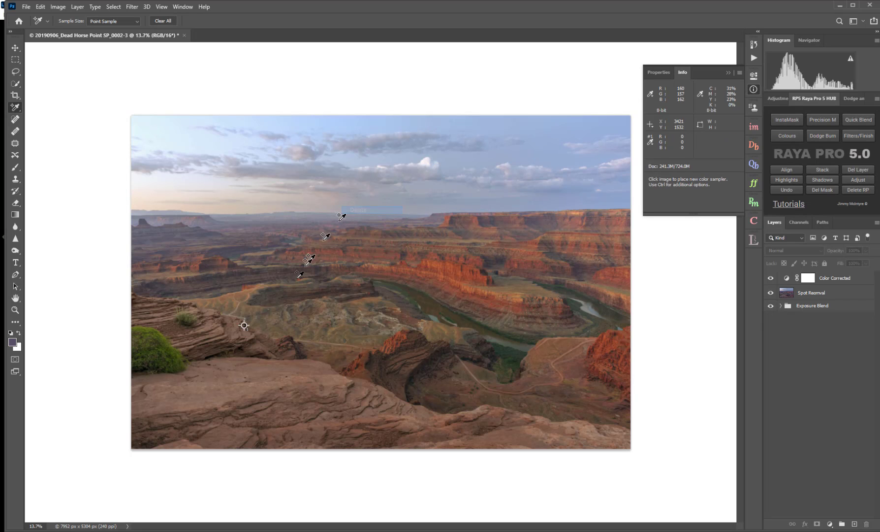
pyautogui.rightClick(245, 331)
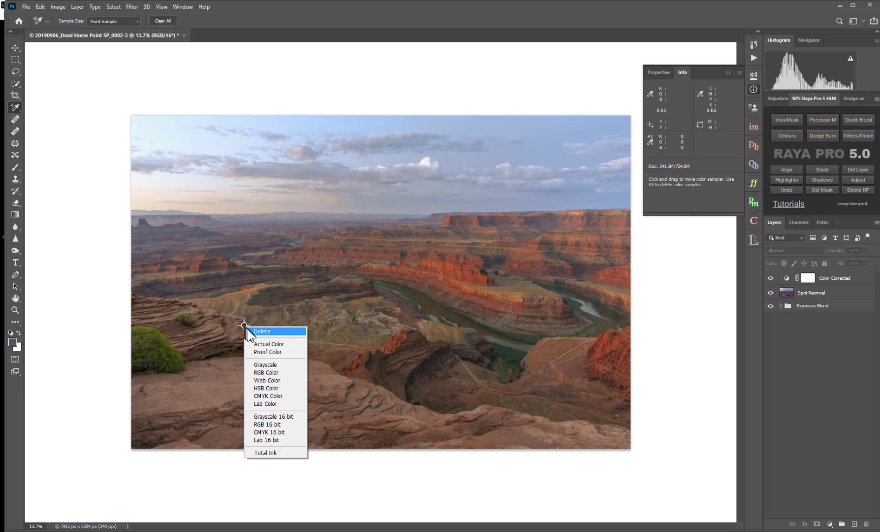
pyautogui.click(251, 336)
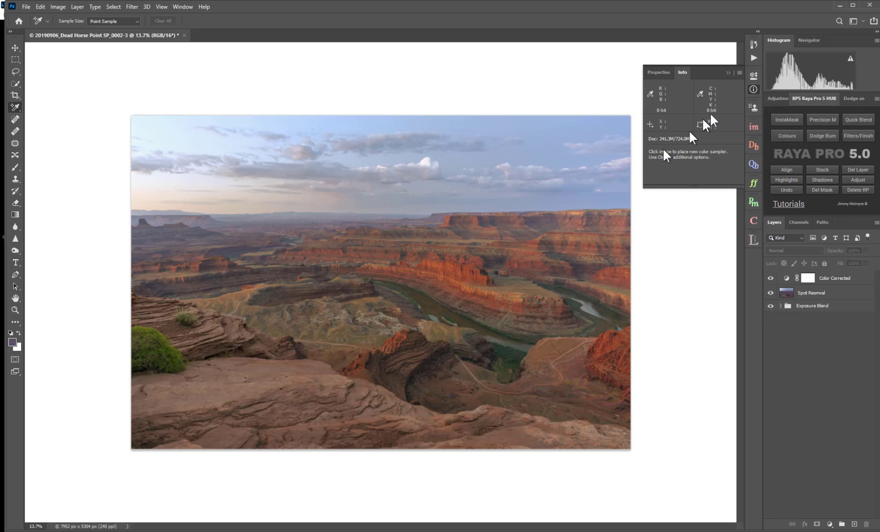
pyautogui.click(729, 73)
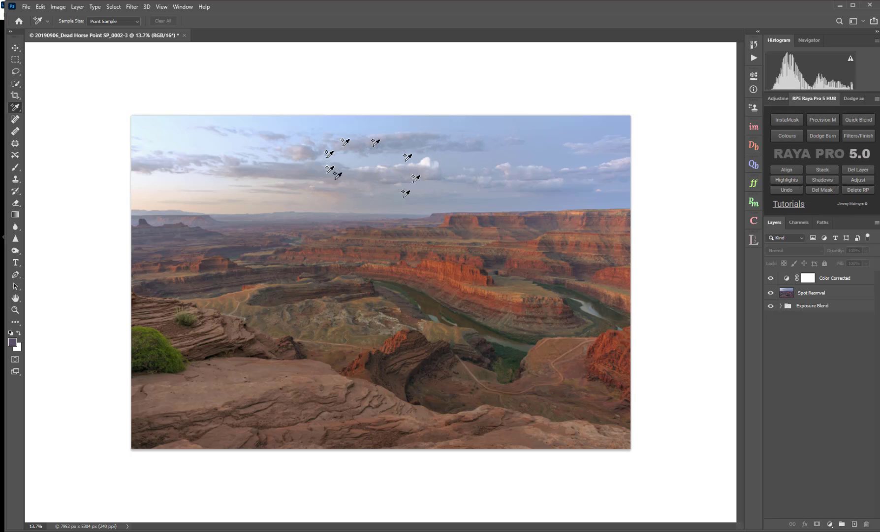
# - Add a Darken Sky layer using Raya Pro's Dark Sky dodge-and-burn action
pyautogui.click(854, 137)
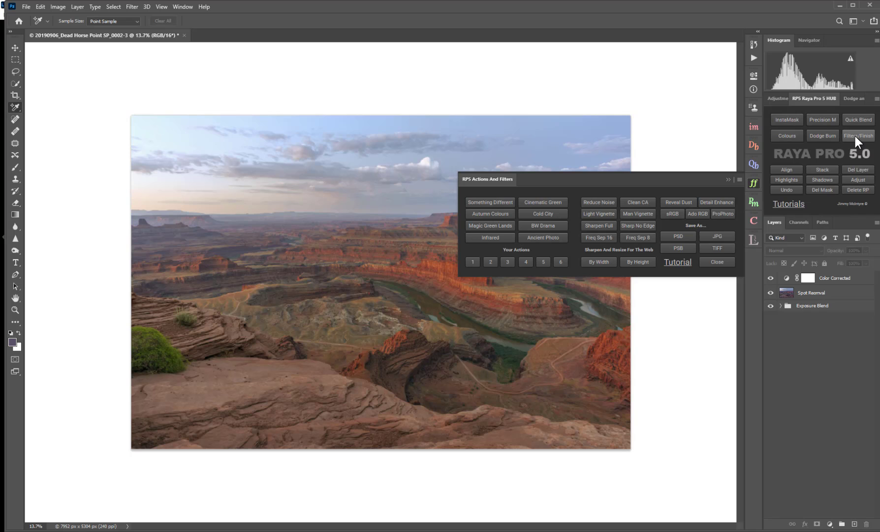
pyautogui.click(852, 134)
pyautogui.click(824, 134)
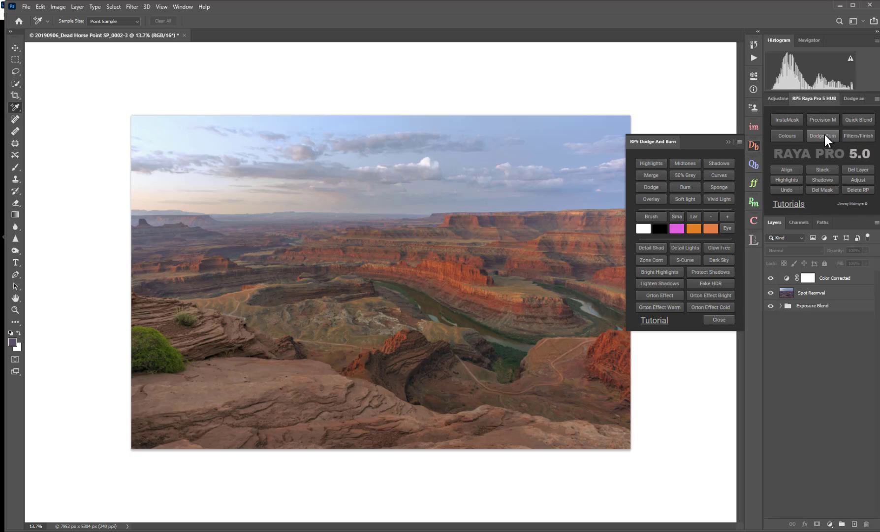
pyautogui.click(720, 260)
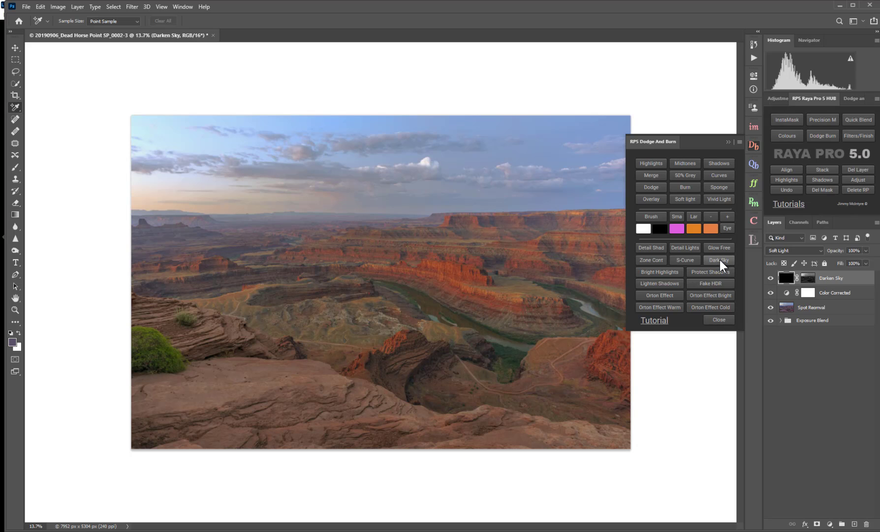
pyautogui.click(728, 141)
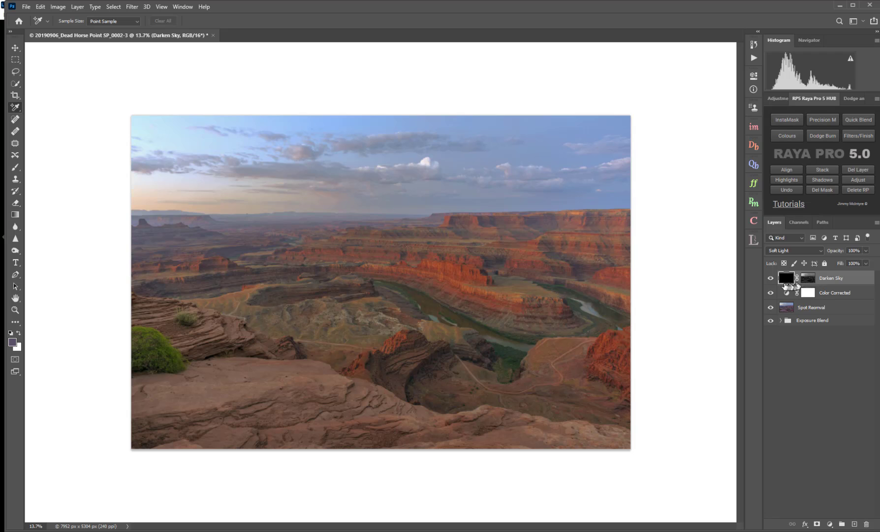
# - Compare the image with the Darken Sky layer hidden and shown
pyautogui.click(770, 279)
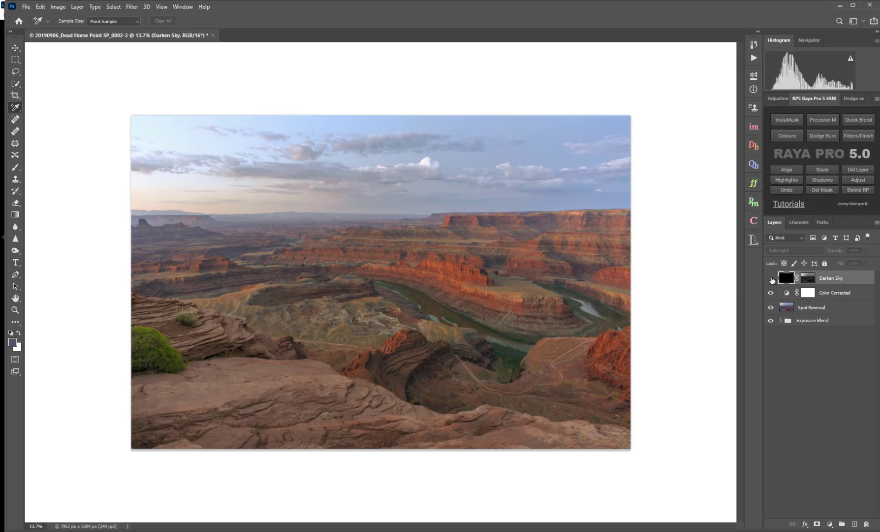
pyautogui.click(771, 278)
pyautogui.click(771, 278)
pyautogui.click(770, 279)
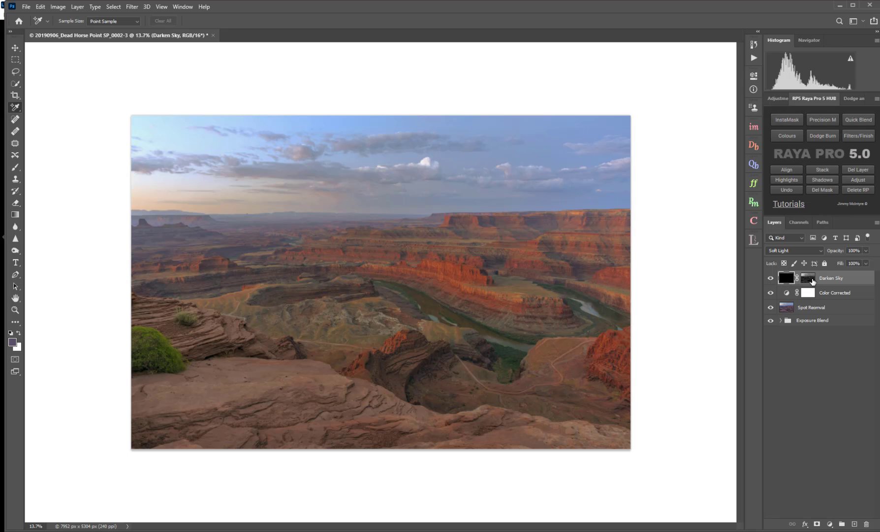
# - Display the Darken Sky layer mask and paint black over the canyon and foreground using a brush at 100% opacity
pyautogui.click(809, 279)
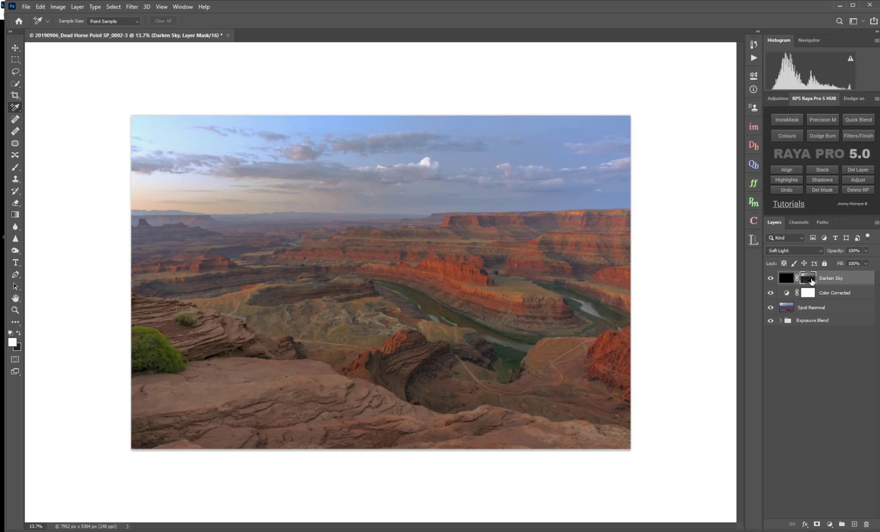
pyautogui.keyDown('alt'); pyautogui.click(811, 280); pyautogui.keyUp('alt')
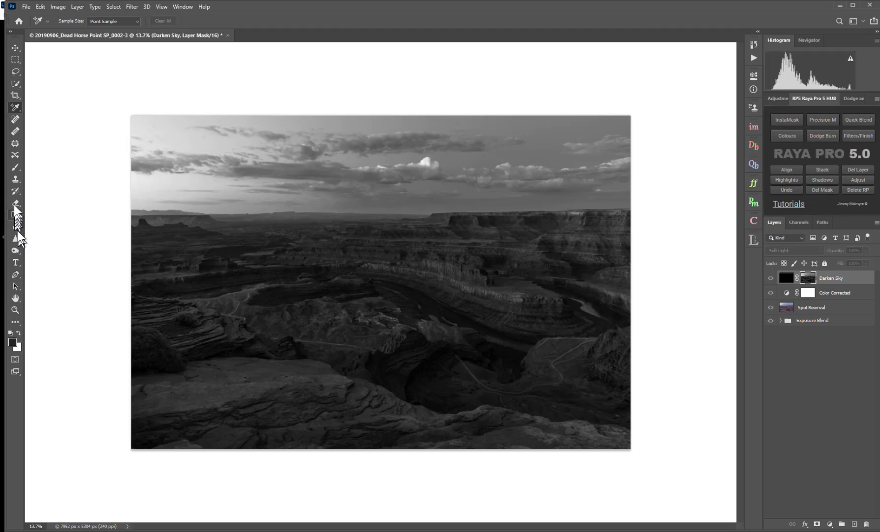
pyautogui.click(13, 167)
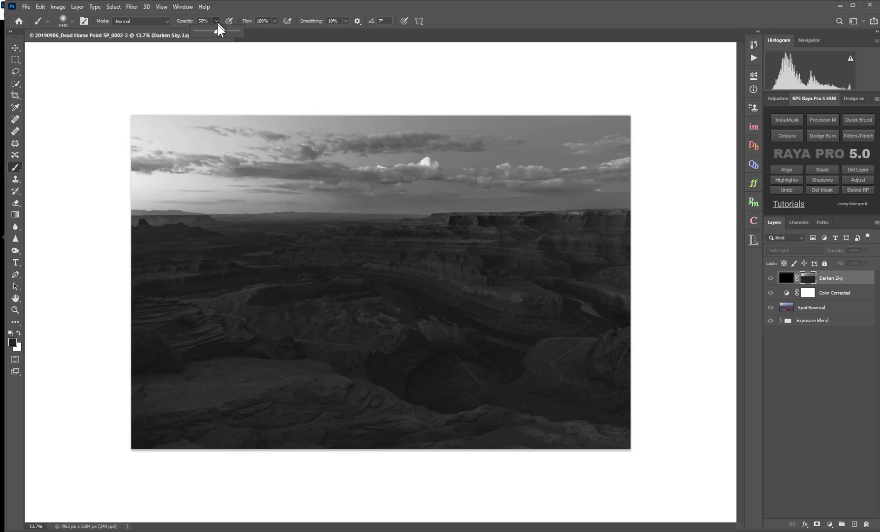
pyautogui.moveTo(217, 33); pyautogui.dragTo(246, 32)
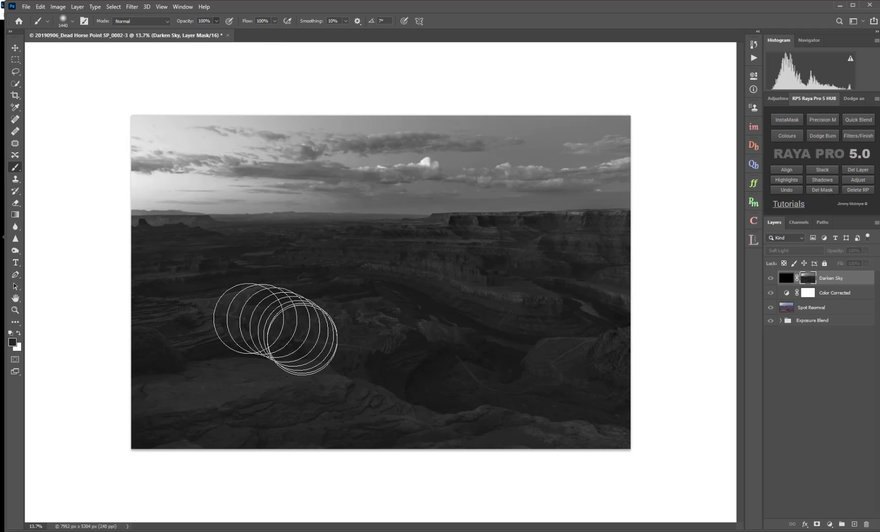
pyautogui.moveTo(152, 334)
pyautogui.mouseDown()
pyautogui.moveTo(167, 363)
pyautogui.moveTo(389, 402)
pyautogui.moveTo(638, 373)
pyautogui.moveTo(441, 387)
pyautogui.mouseUp()
pyautogui.moveTo(584, 375)
pyautogui.mouseDown()
pyautogui.moveTo(550, 294)
pyautogui.moveTo(608, 256)
pyautogui.moveTo(599, 251)
pyautogui.moveTo(412, 265)
pyautogui.moveTo(129, 264)
pyautogui.moveTo(162, 296)
pyautogui.mouseUp()
# - Reduce the brush to 300 px, paint black over the land along the horizon in the mask, and return to the normal image view
pyautogui.press('[')
pyautogui.press('[')
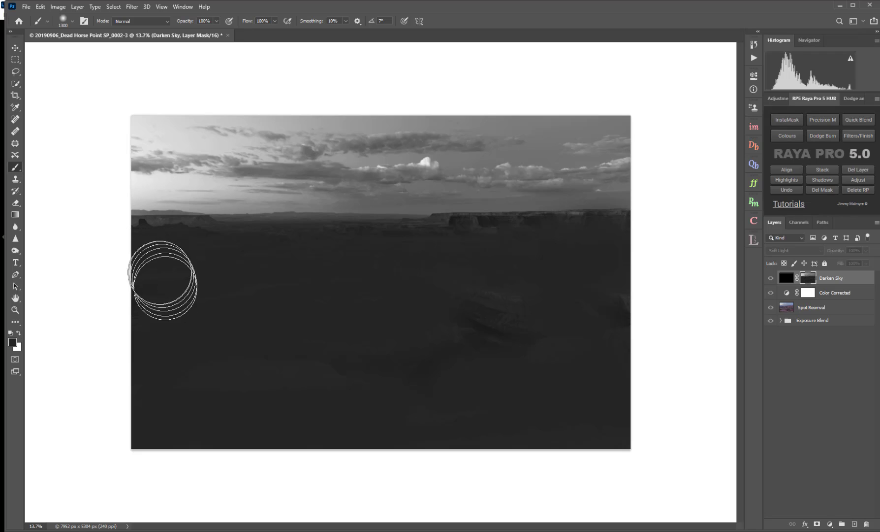
pyautogui.press('[')
pyautogui.press('[')
pyautogui.press('[')
pyautogui.press('[')
pyautogui.press('[')
pyautogui.press('[')
pyautogui.press('[')
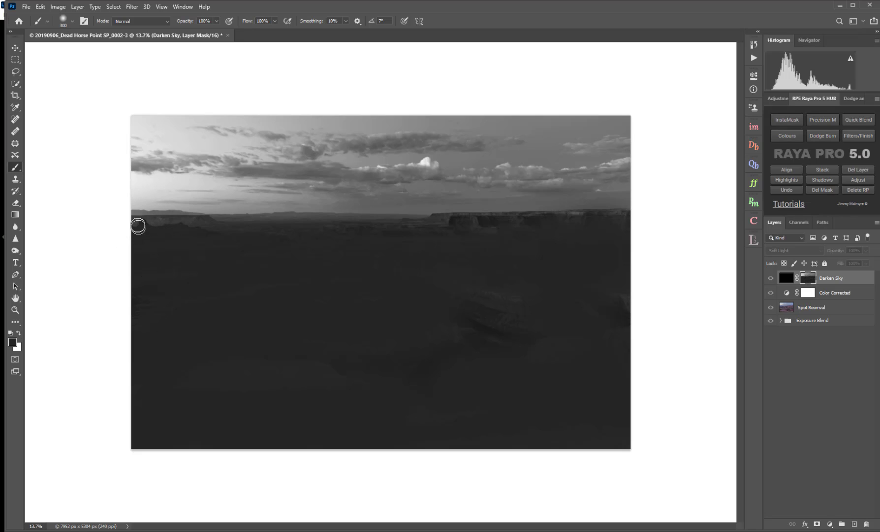
pyautogui.moveTo(137, 223)
pyautogui.mouseDown()
pyautogui.moveTo(422, 235)
pyautogui.moveTo(449, 224)
pyautogui.moveTo(634, 219)
pyautogui.moveTo(626, 307)
pyautogui.moveTo(637, 394)
pyautogui.moveTo(632, 294)
pyautogui.moveTo(619, 233)
pyautogui.moveTo(604, 226)
pyautogui.moveTo(135, 223)
pyautogui.mouseUp()
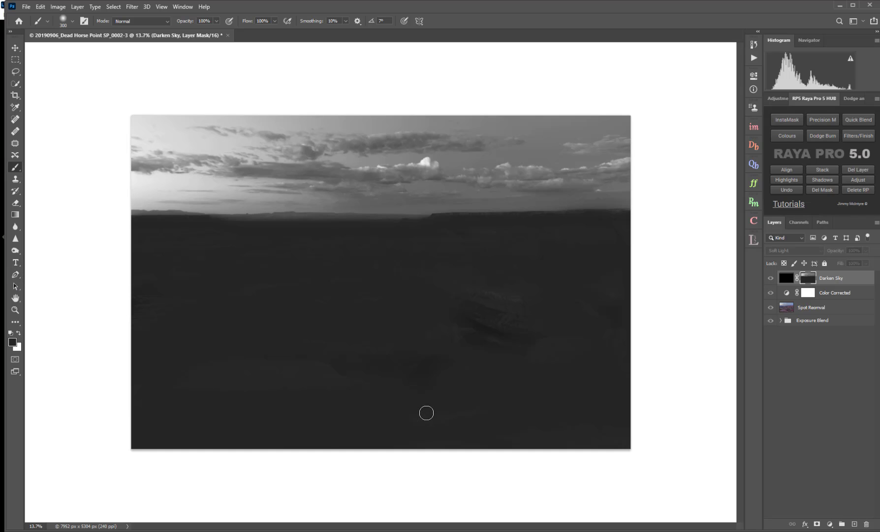
pyautogui.keyDown('alt'); pyautogui.click(810, 281); pyautogui.keyUp('alt')
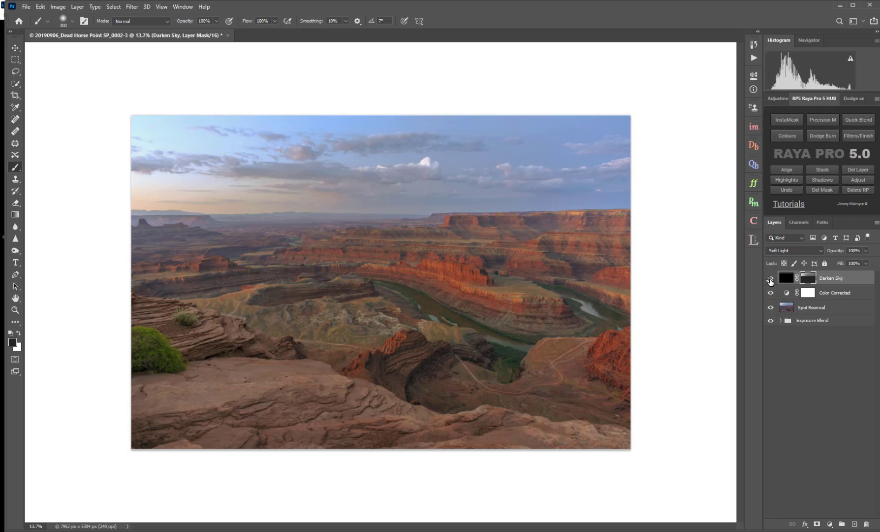
# - Toggle the Darken Sky layer off and on to check the effect of the refined mask
pyautogui.click(770, 279)
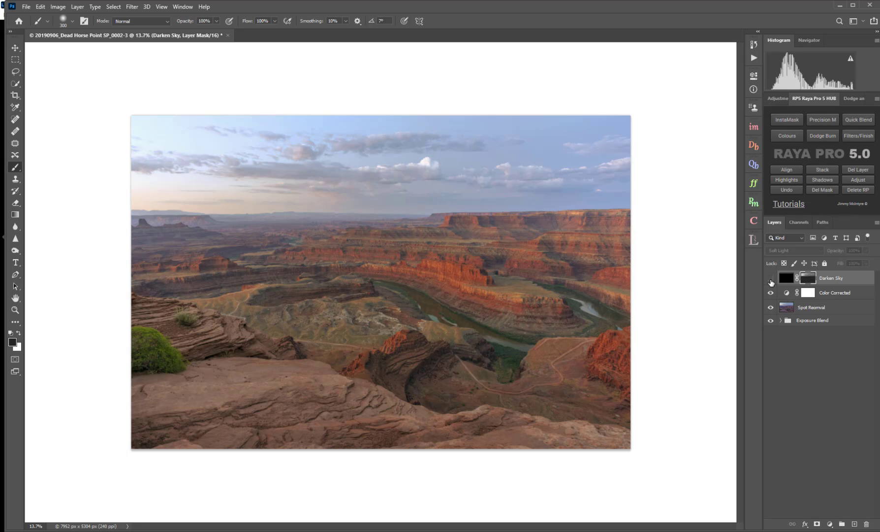
pyautogui.click(770, 280)
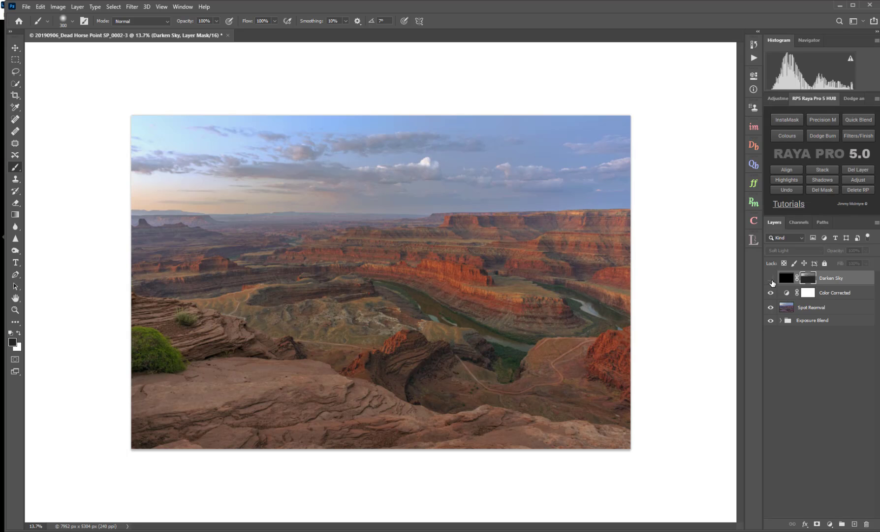
pyautogui.click(771, 279)
pyautogui.click(770, 279)
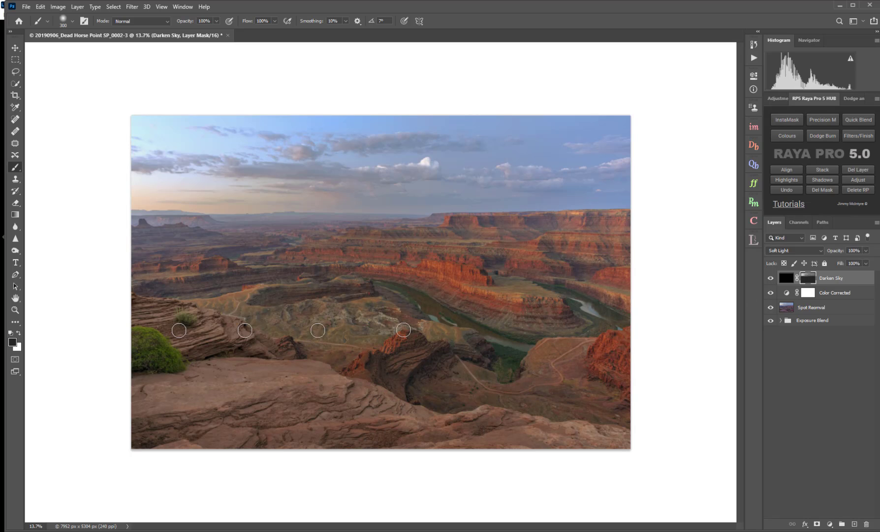
pyautogui.click(771, 279)
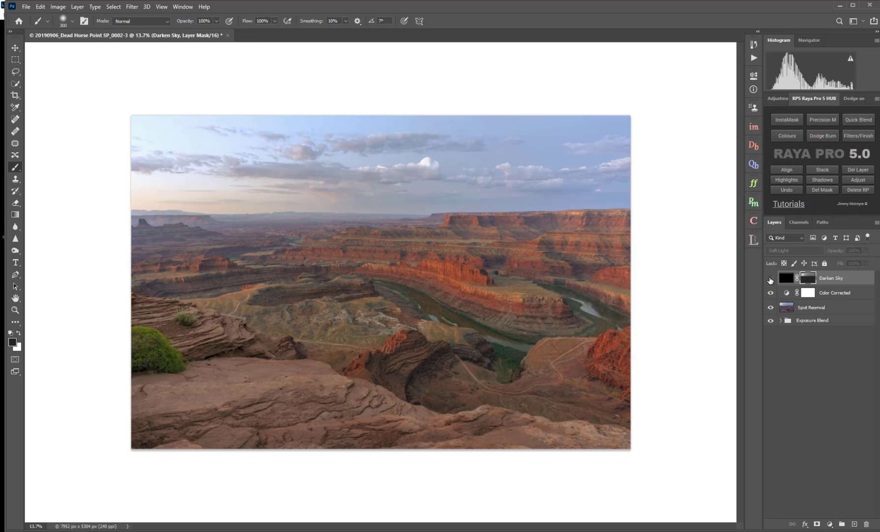
pyautogui.click(770, 279)
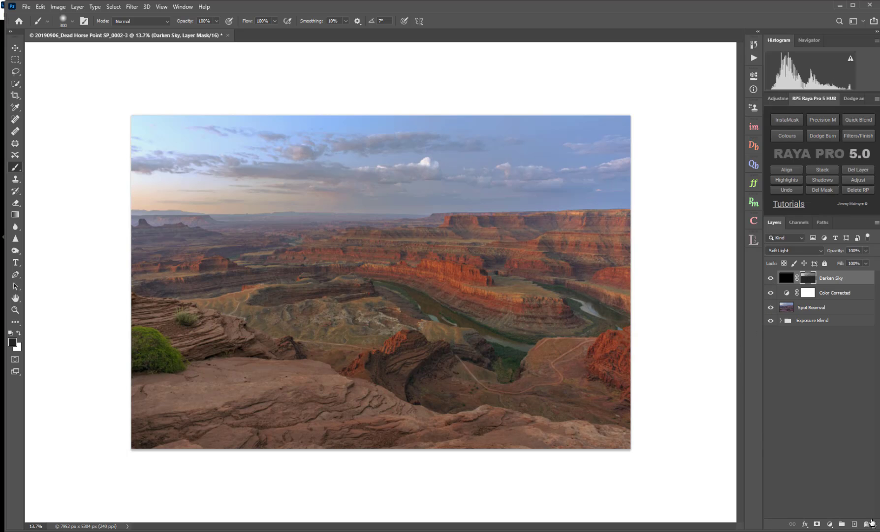
# - Add a Curves adjustment layer above Darken Sky with the RGB white point input at 249 and the black point input at 2
pyautogui.click(830, 523)
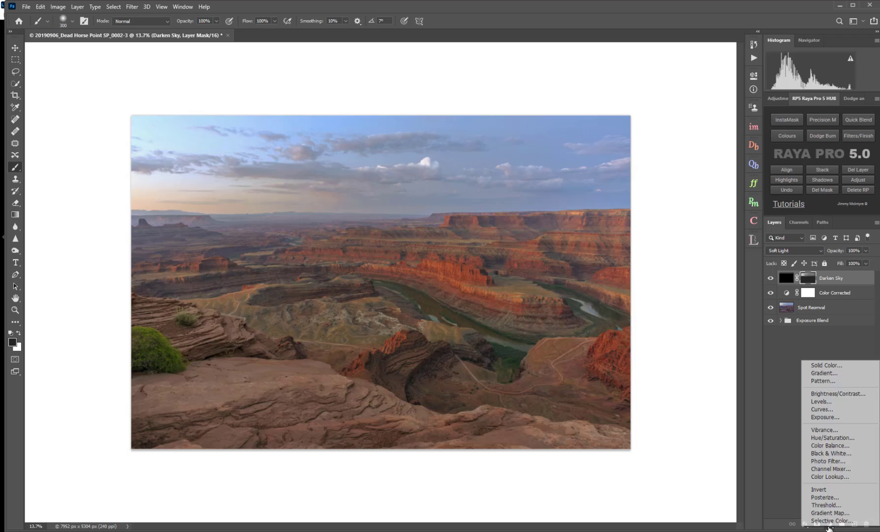
pyautogui.click(830, 409)
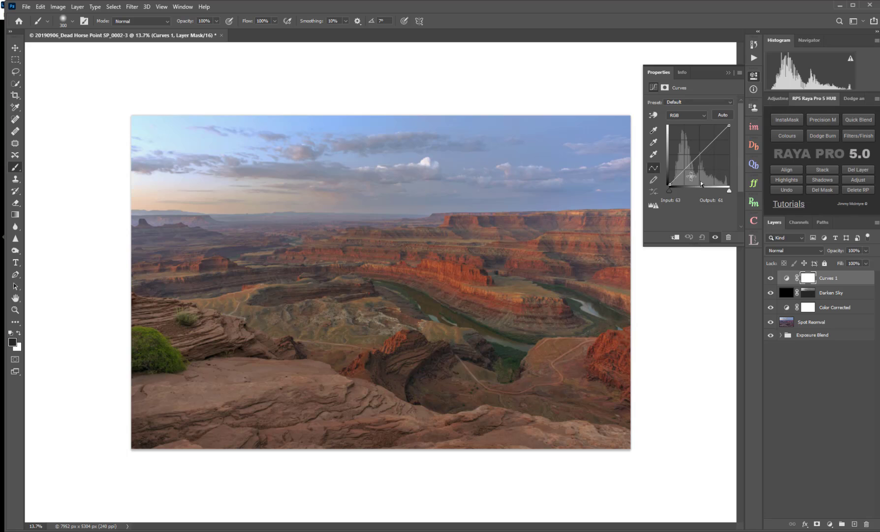
pyautogui.moveTo(729, 191); pyautogui.dragTo(728, 191)
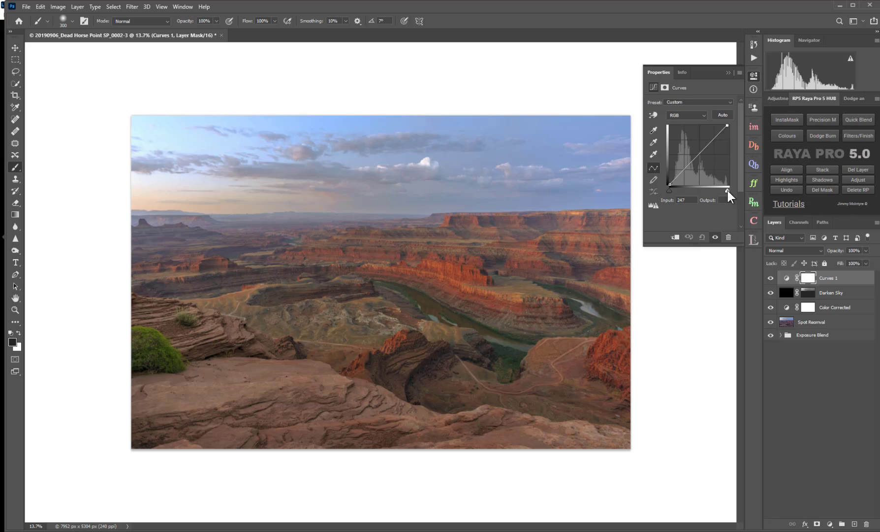
pyautogui.moveTo(727, 191); pyautogui.dragTo(728, 190)
pyautogui.click(851, 58)
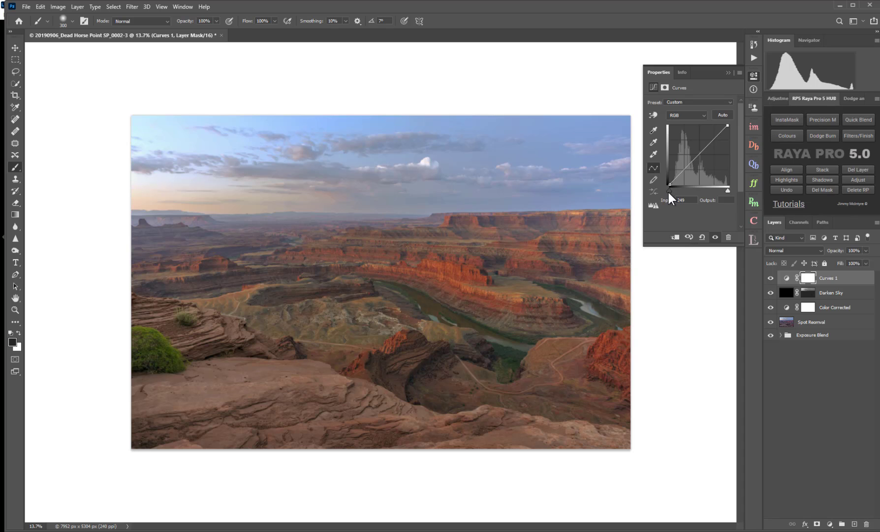
pyautogui.moveTo(668, 192); pyautogui.dragTo(669, 193)
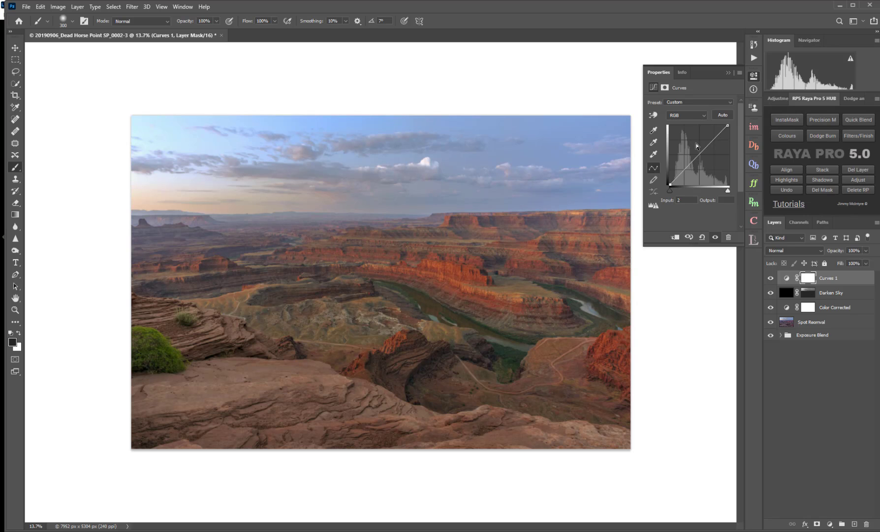
pyautogui.click(728, 73)
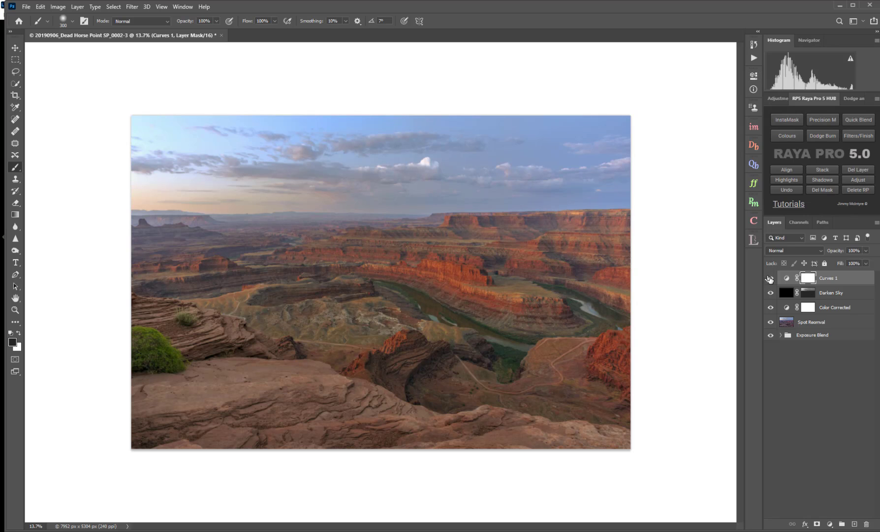
# - Compare the image with the Curves 1 layer hidden and shown
pyautogui.click(771, 279)
pyautogui.click(770, 279)
pyautogui.click(771, 279)
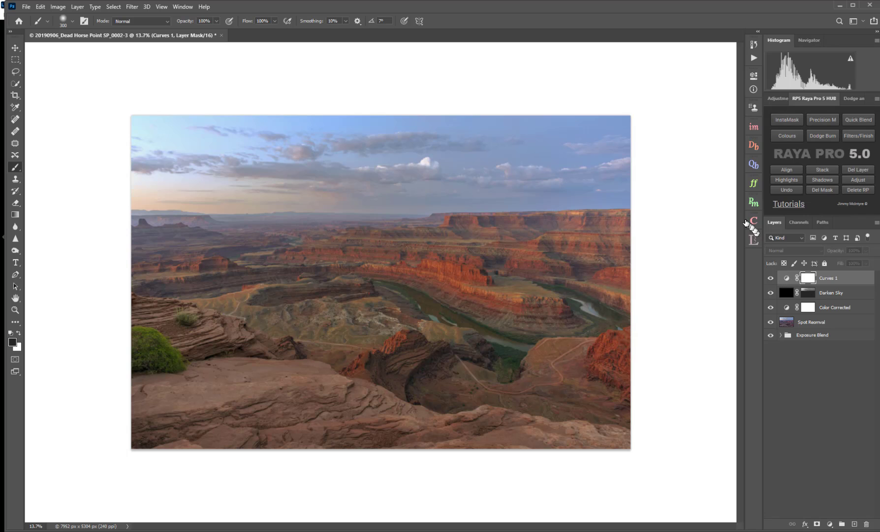
# - Give Curves 1 a mild S-curve with points at inputs 63 and 192, and compare the image with and without it
pyautogui.doubleClick(786, 279)
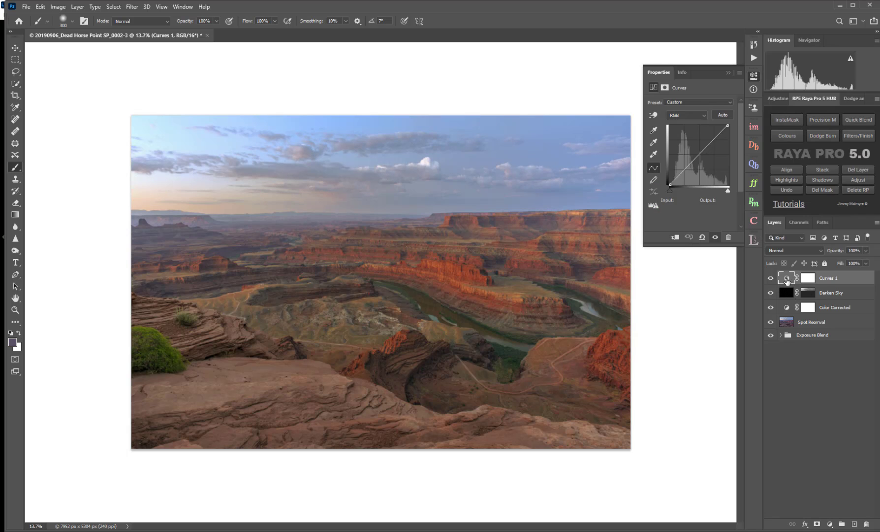
pyautogui.click(685, 169)
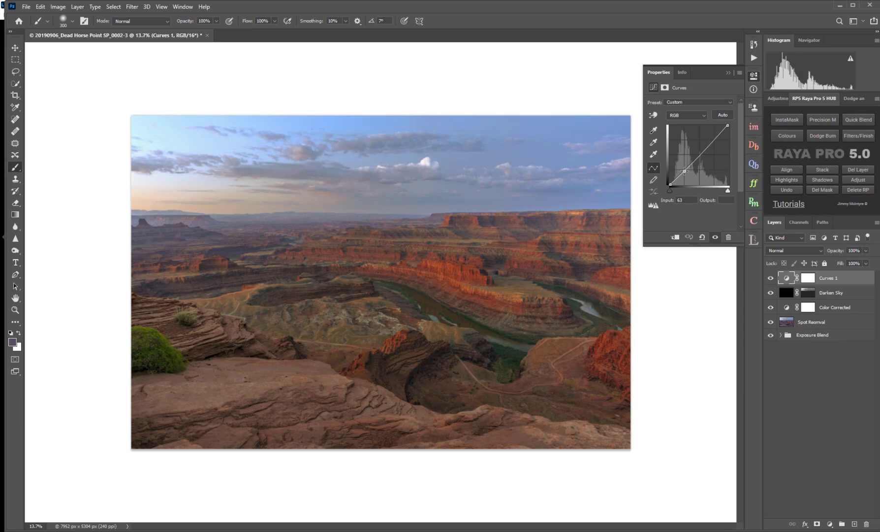
pyautogui.moveTo(712, 142); pyautogui.dragTo(714, 138)
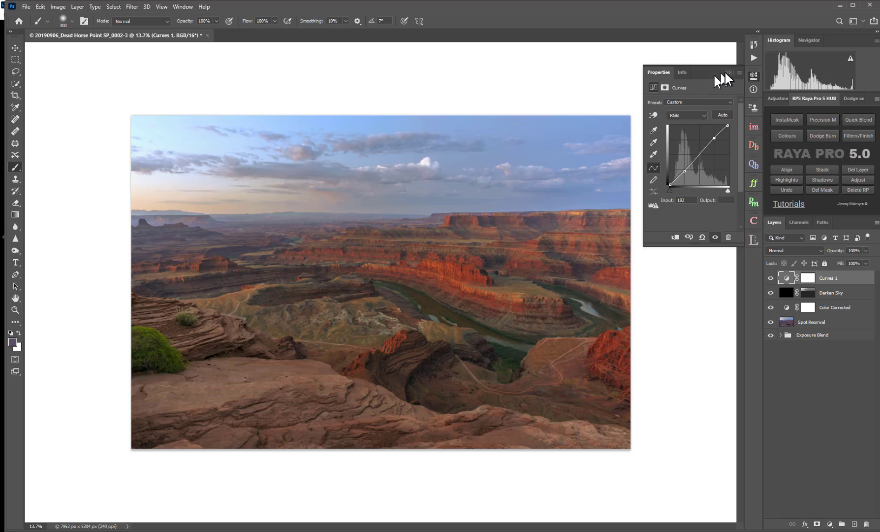
pyautogui.click(728, 73)
pyautogui.click(770, 279)
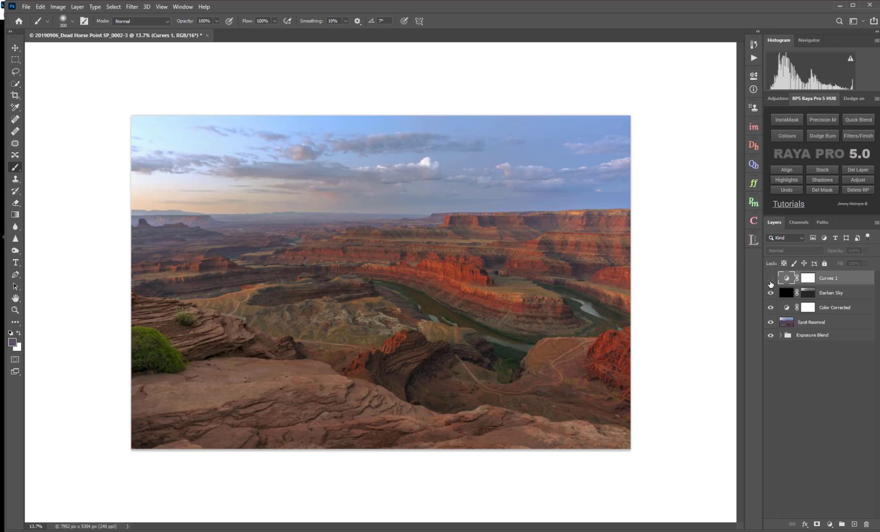
pyautogui.click(771, 278)
# - Add a Brightness/Contrast adjustment layer with brightness about 27 and contrast about 5, and compare the image with and without it
pyautogui.click(830, 523)
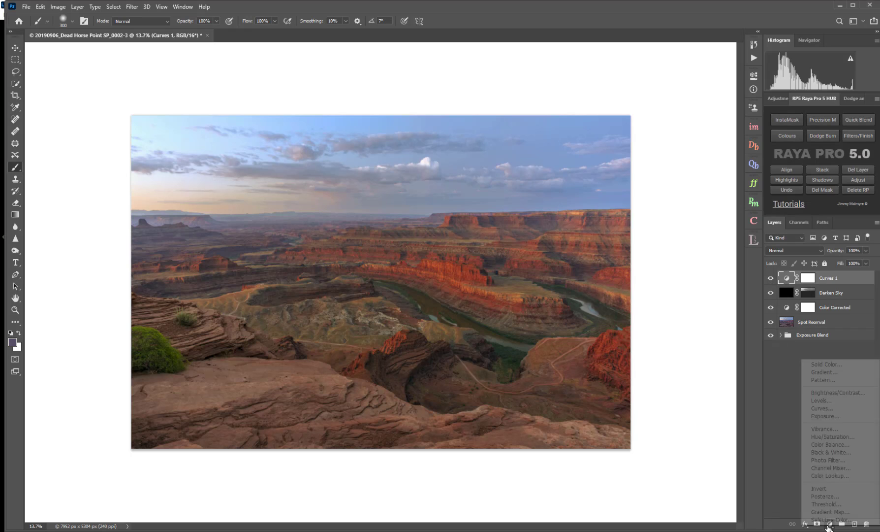
pyautogui.click(832, 393)
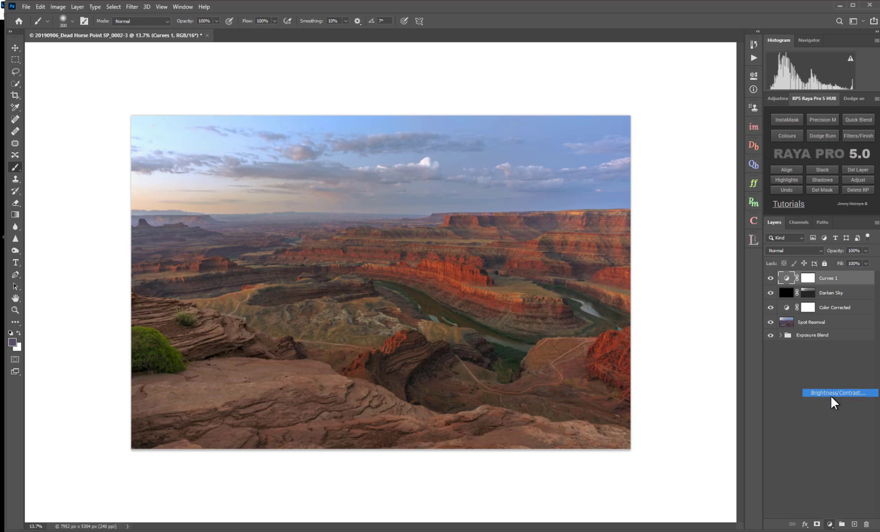
pyautogui.moveTo(690, 128)
pyautogui.mouseDown()
pyautogui.moveTo(698, 129)
pyautogui.moveTo(692, 147)
pyautogui.mouseUp()
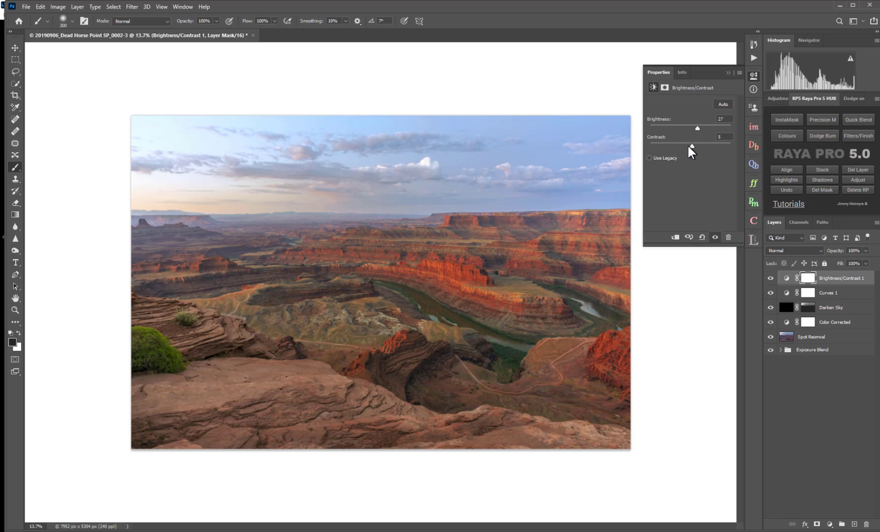
pyautogui.moveTo(696, 129); pyautogui.dragTo(697, 128)
pyautogui.click(727, 73)
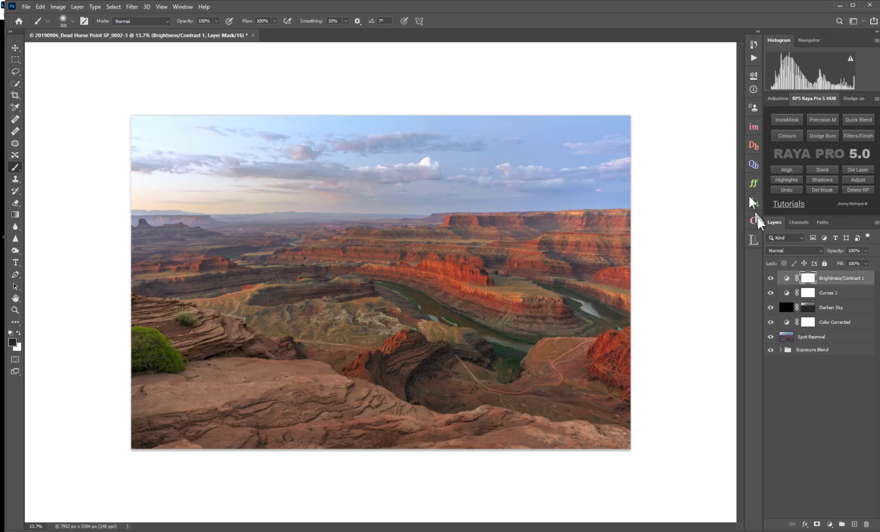
pyautogui.click(770, 278)
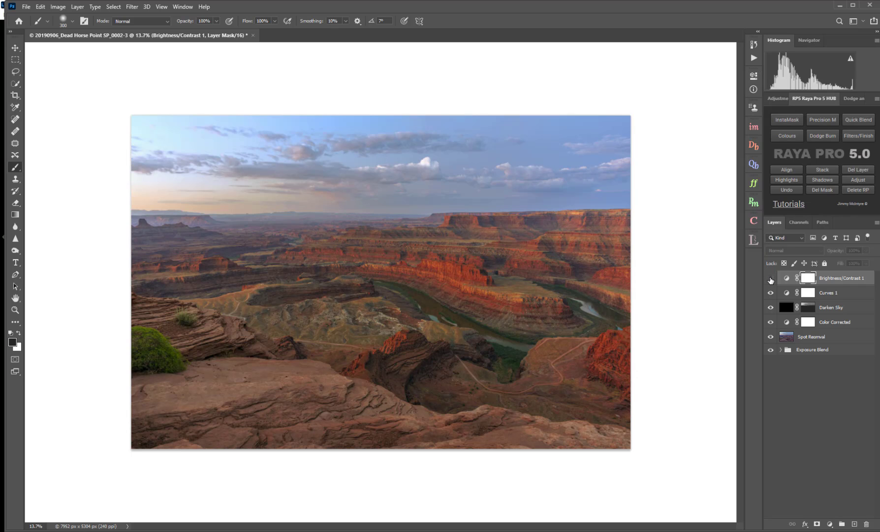
pyautogui.click(771, 279)
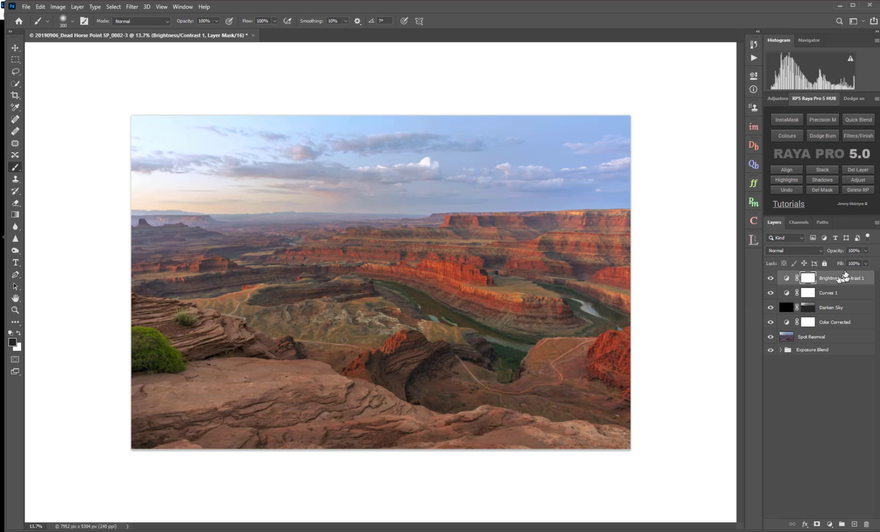
# - Add a Dodge-Warm layer with Dodge and Burn Pro's warm special dodge and dismiss the resulting message
pyautogui.click(851, 97)
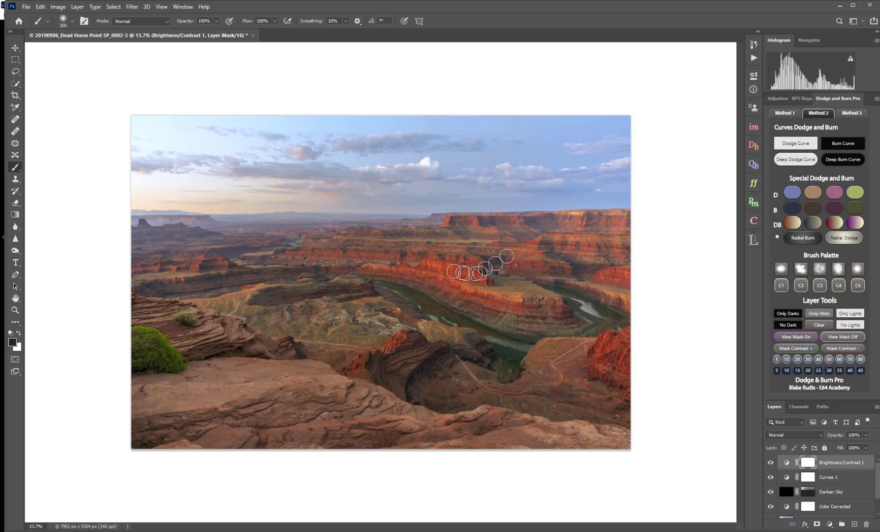
pyautogui.click(813, 194)
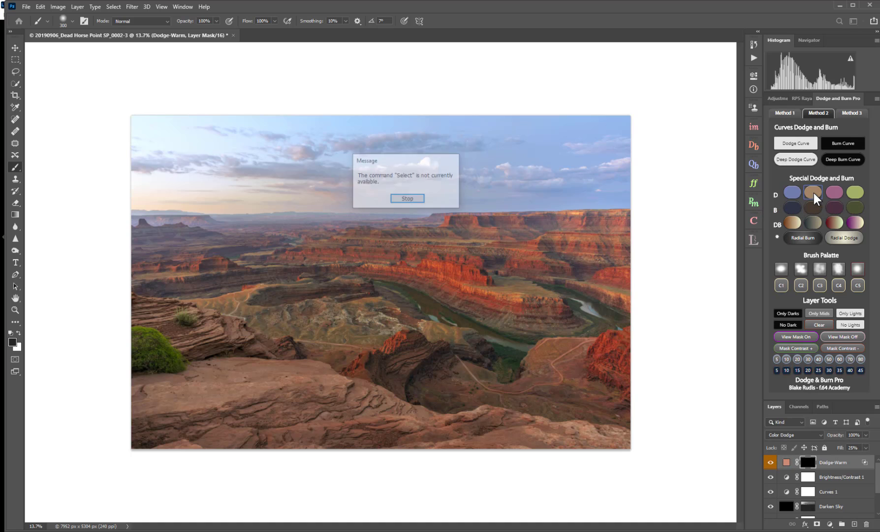
pyautogui.click(411, 199)
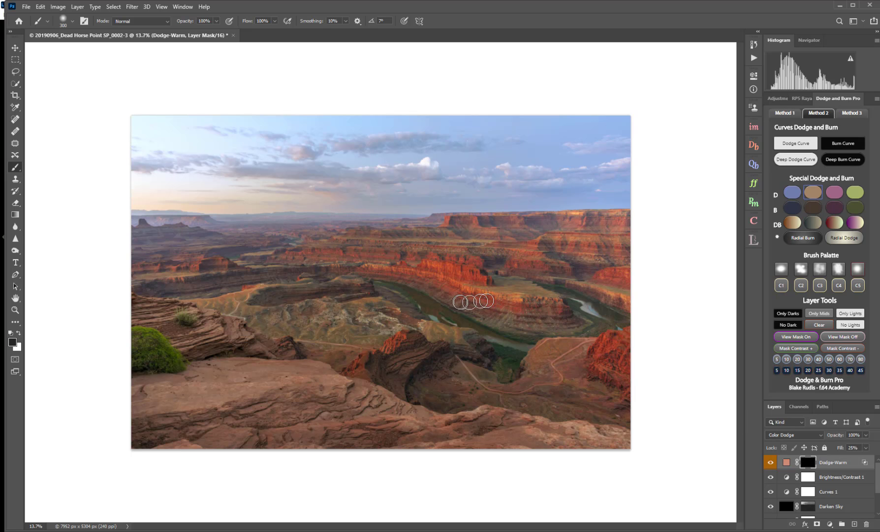
# - With white as the foreground color, brush warm dodge onto the central cliff face using a 45 px brush
pyautogui.hotkey('ctrl', '-')
pyautogui.scroll(5, 459, 304)
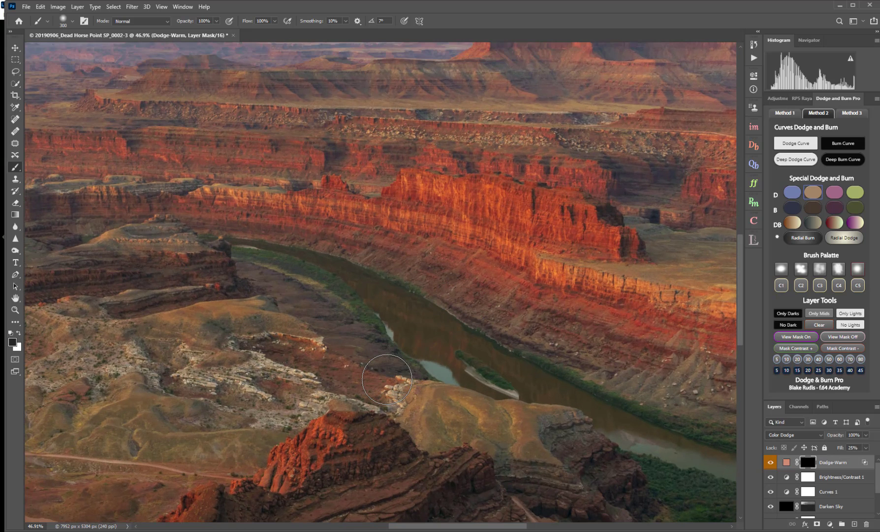
pyautogui.press('[')
pyautogui.press('[')
pyautogui.press('[')
pyautogui.press('[')
pyautogui.press('[')
pyautogui.press('[')
pyautogui.press('[')
pyautogui.press('[')
pyautogui.press('[')
pyautogui.click(18, 332)
pyautogui.moveTo(572, 222)
pyautogui.mouseDown()
pyautogui.moveTo(582, 220)
pyautogui.moveTo(586, 232)
pyautogui.moveTo(585, 219)
pyautogui.moveTo(581, 236)
pyautogui.moveTo(443, 194)
pyautogui.moveTo(491, 200)
pyautogui.mouseUp()
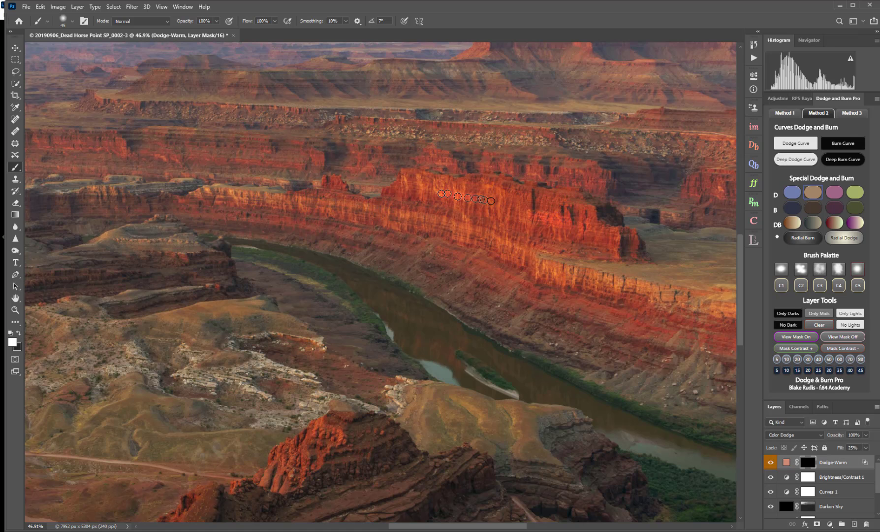
# - Undo the last dodge stroke, enlarge the brush to 125 px and set its opacity to 50%
pyautogui.press(']')
pyautogui.press(']')
pyautogui.press(']')
pyautogui.press(']')
pyautogui.press(']')
pyautogui.press(']')
pyautogui.press(']')
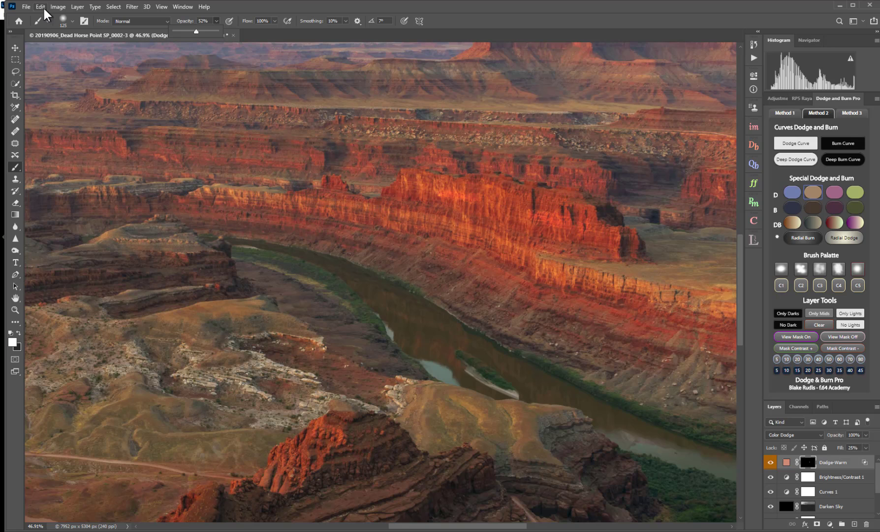
pyautogui.hotkey('ctrl', 'z')
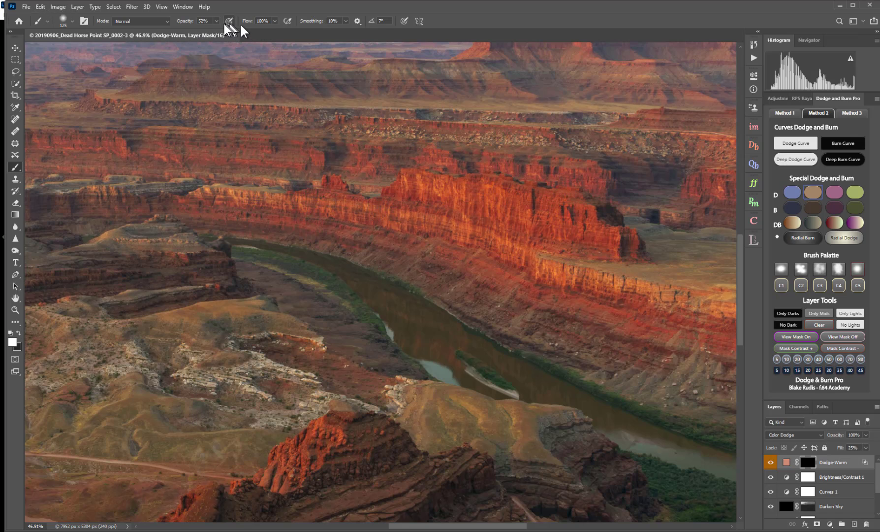
pyautogui.click(204, 21)
pyautogui.write('54')
pyautogui.press('BackSpace')
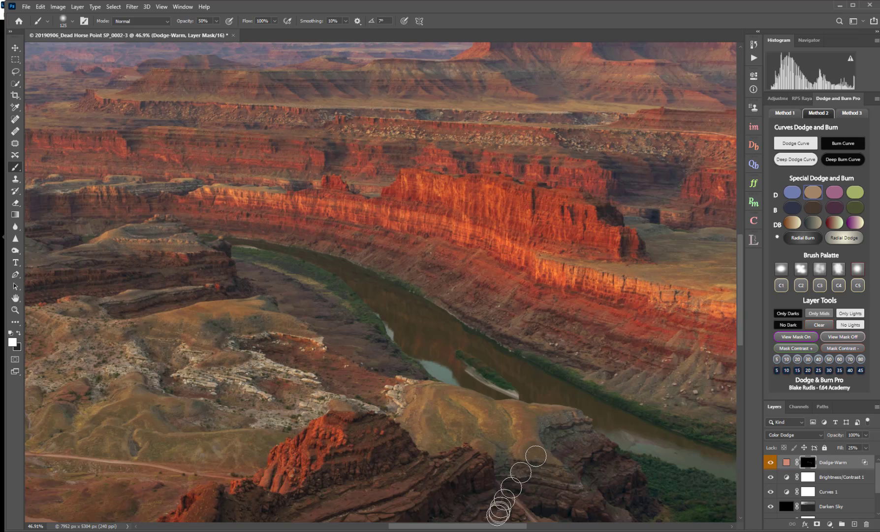
# - Dodge the sunlit cliff bands beside the far river bend on the Dodge-Warm mask with a smaller brush
pyautogui.moveTo(494, 526); pyautogui.dragTo(545, 526)
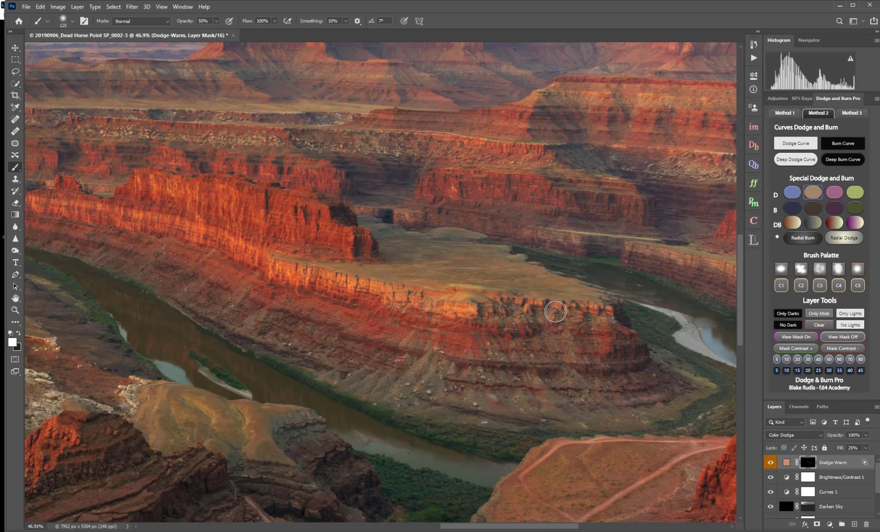
pyautogui.press('[')
pyautogui.press('[')
pyautogui.moveTo(633, 247)
pyautogui.mouseDown()
pyautogui.moveTo(731, 275)
pyautogui.moveTo(728, 268)
pyautogui.mouseUp()
pyautogui.moveTo(569, 526); pyautogui.dragTo(593, 526)
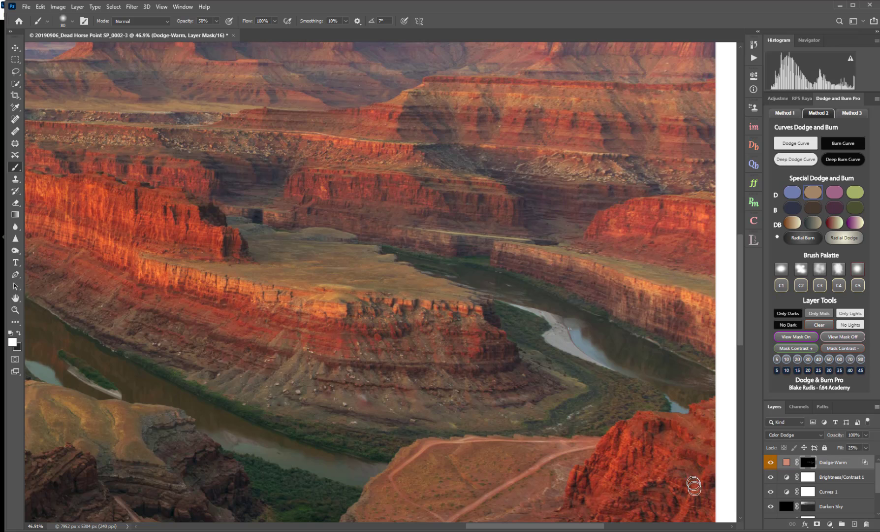
# - Dodge the sunlit face of the small red butte just beyond the foreground ledge
pyautogui.scroll(-5, 737, 315)
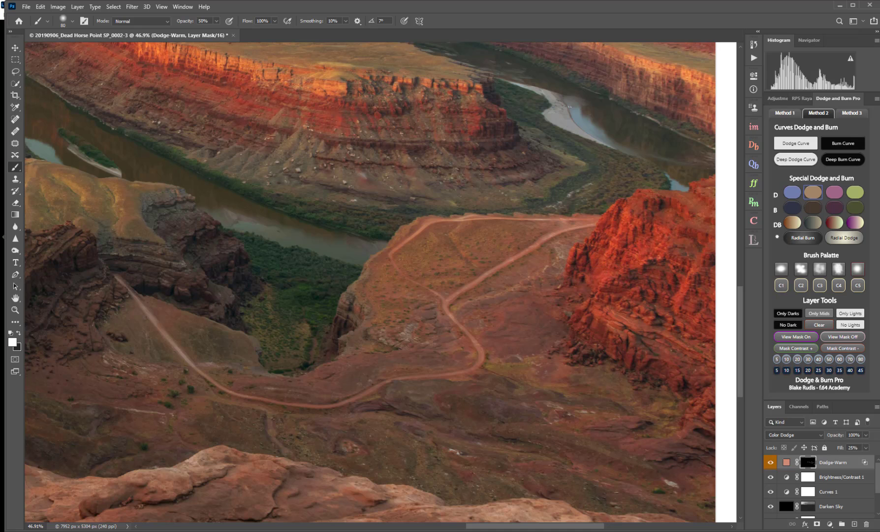
pyautogui.moveTo(498, 526); pyautogui.dragTo(402, 525)
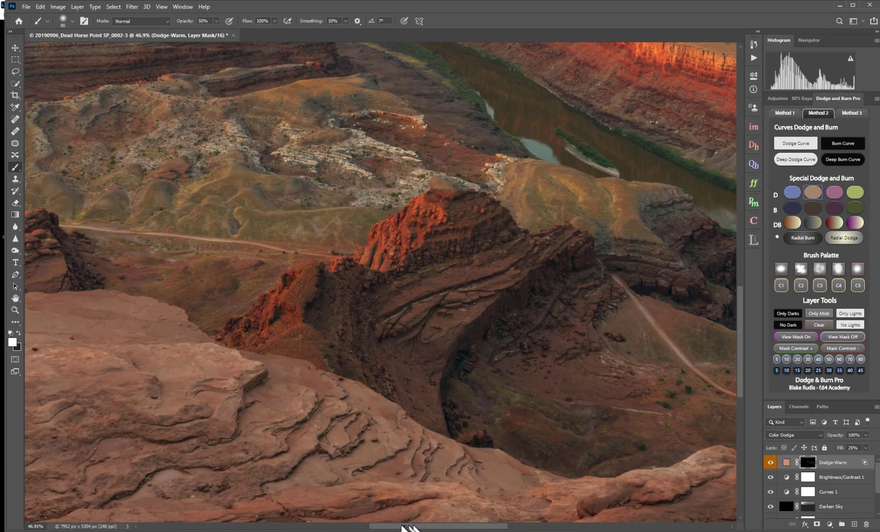
pyautogui.moveTo(426, 204)
pyautogui.mouseDown()
pyautogui.moveTo(440, 217)
pyautogui.moveTo(391, 231)
pyautogui.moveTo(397, 250)
pyautogui.moveTo(293, 287)
pyautogui.moveTo(378, 251)
pyautogui.moveTo(387, 261)
pyautogui.moveTo(407, 246)
pyautogui.moveTo(401, 257)
pyautogui.moveTo(423, 224)
pyautogui.moveTo(402, 243)
pyautogui.mouseUp()
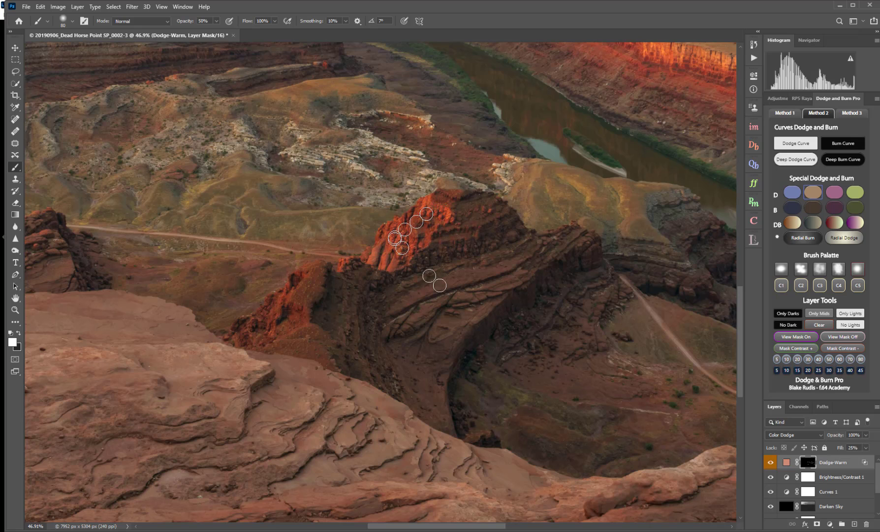
# - Enlarge the brush to 175 px and dodge warm light onto the foreground bush and layered rock
pyautogui.moveTo(498, 528); pyautogui.dragTo(397, 528)
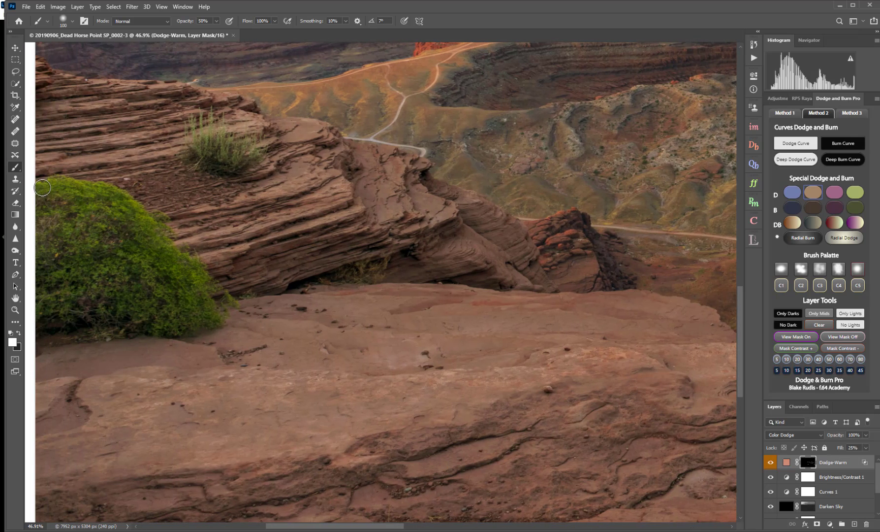
pyautogui.press(']')
pyautogui.press(']')
pyautogui.press(']')
pyautogui.moveTo(48, 194)
pyautogui.mouseDown()
pyautogui.moveTo(121, 208)
pyautogui.moveTo(204, 315)
pyautogui.moveTo(187, 266)
pyautogui.moveTo(150, 227)
pyautogui.moveTo(108, 204)
pyautogui.moveTo(37, 193)
pyautogui.moveTo(85, 199)
pyautogui.moveTo(133, 230)
pyautogui.moveTo(197, 225)
pyautogui.moveTo(267, 200)
pyautogui.mouseUp()
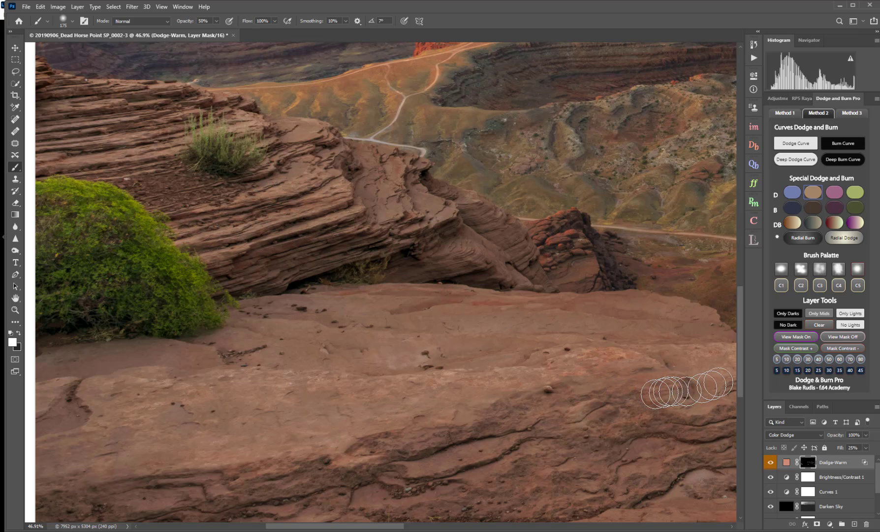
# - Dodge the red ridges and distant cliffs beyond the dirt road with a 70 px brush
pyautogui.moveTo(740, 376); pyautogui.dragTo(748, 317)
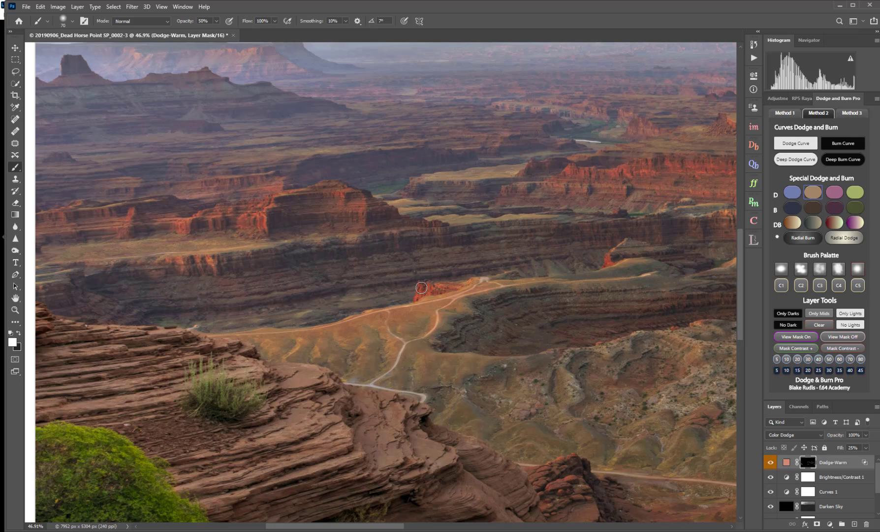
pyautogui.moveTo(529, 272); pyautogui.dragTo(608, 259)
pyautogui.moveTo(570, 171); pyautogui.dragTo(723, 168)
pyautogui.moveTo(129, 219)
pyautogui.mouseDown()
pyautogui.moveTo(209, 224)
pyautogui.moveTo(201, 216)
pyautogui.moveTo(258, 224)
pyautogui.moveTo(212, 256)
pyautogui.mouseUp()
# - Brush warm light along the upper rim of the farthest cliffs below the horizon with a 50 px brush
pyautogui.moveTo(355, 527); pyautogui.dragTo(433, 527)
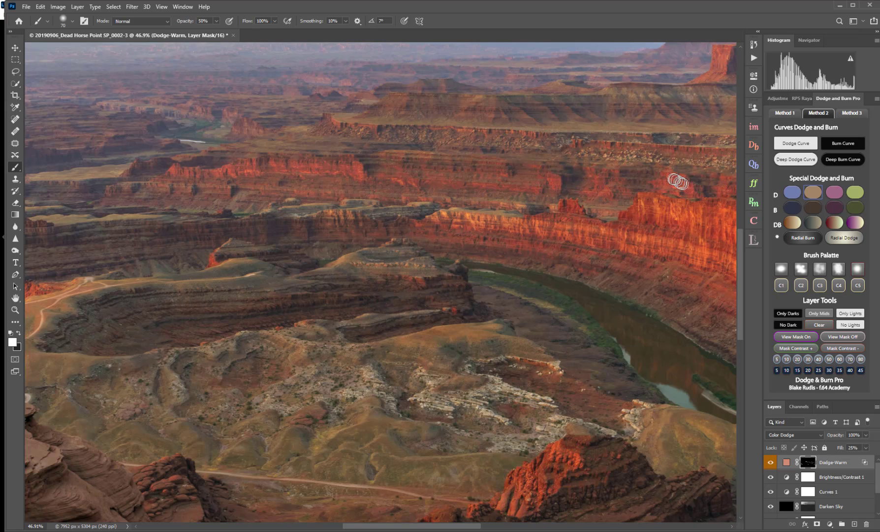
pyautogui.moveTo(455, 526); pyautogui.dragTo(526, 526)
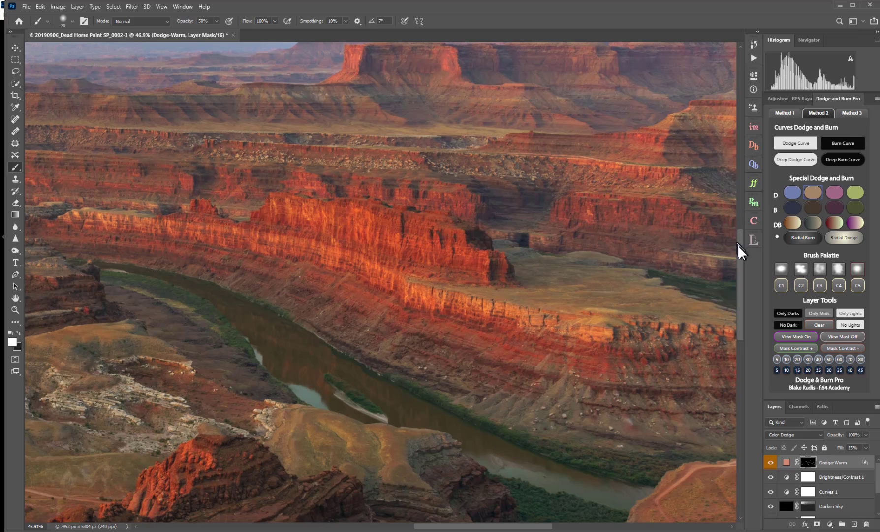
pyautogui.moveTo(739, 246); pyautogui.dragTo(742, 222)
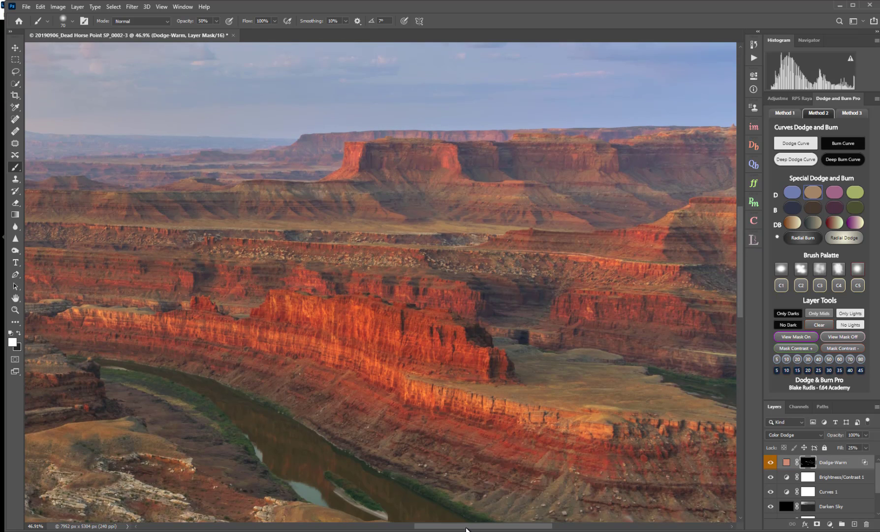
pyautogui.moveTo(470, 528); pyautogui.dragTo(545, 527)
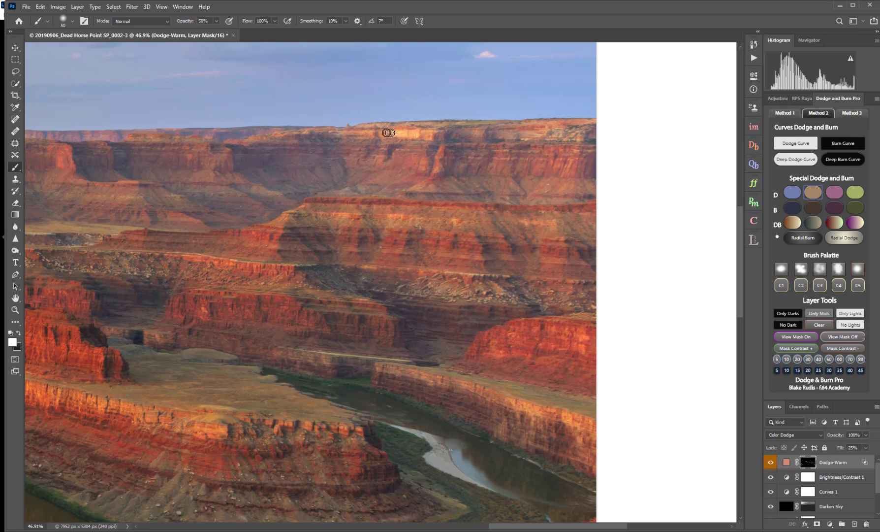
pyautogui.moveTo(348, 133); pyautogui.dragTo(437, 138)
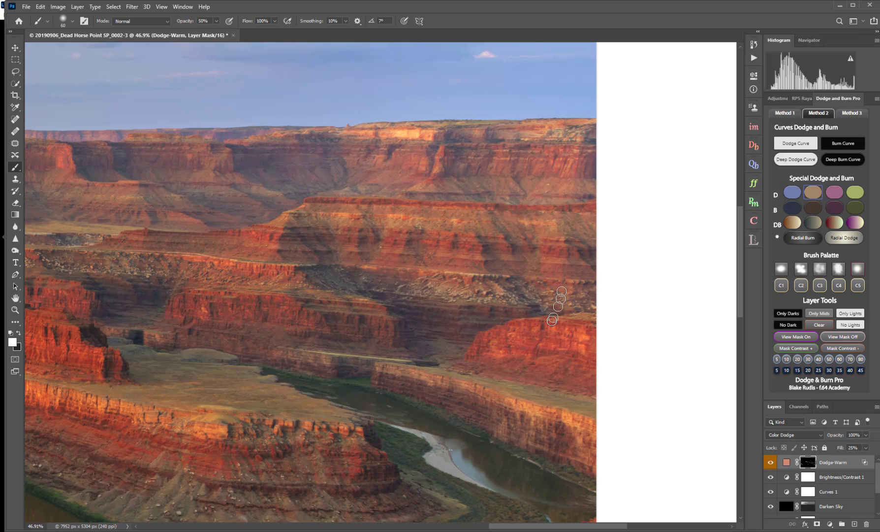
# - Compare the whole image with the Dodge-Warm layer hidden and shown
pyautogui.scroll(-4, 158, 403)
pyautogui.scroll(-3, 150, 414)
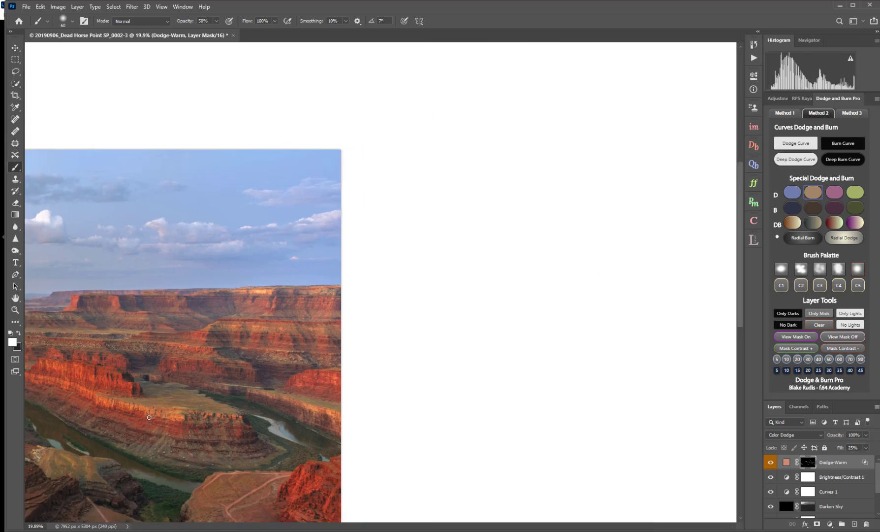
pyautogui.scroll(-1, 150, 417)
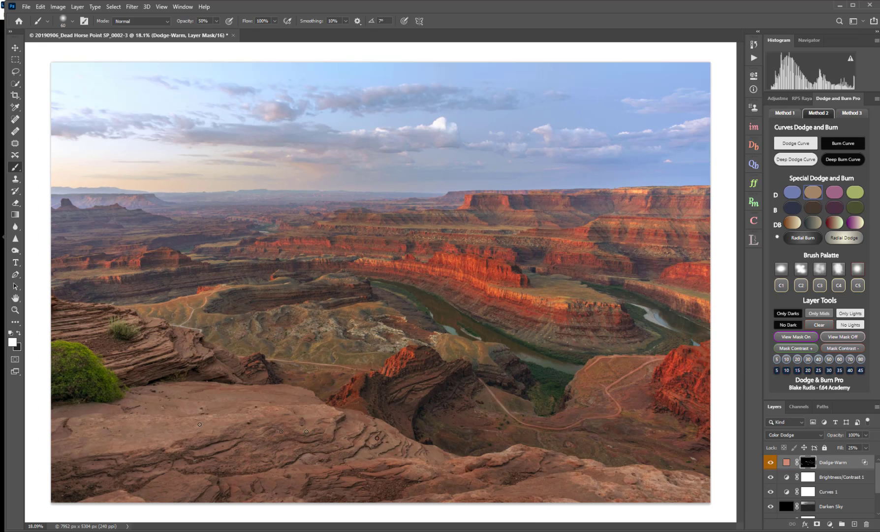
pyautogui.click(771, 463)
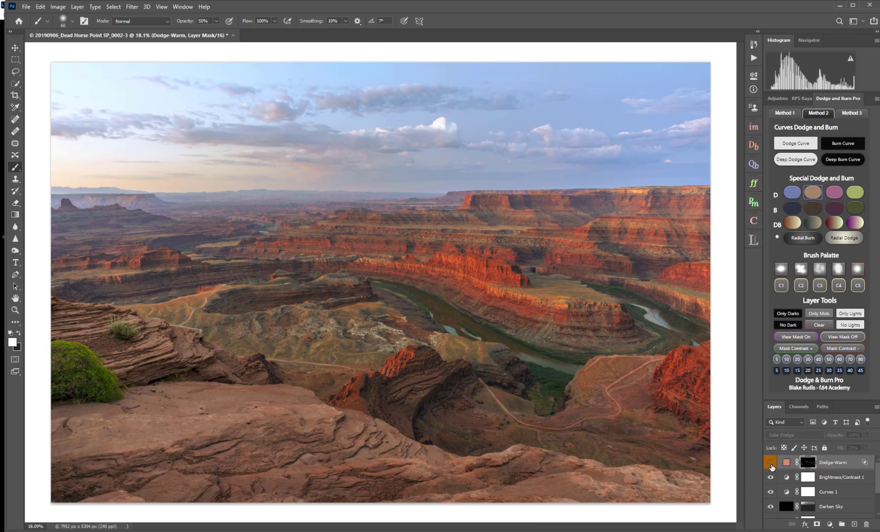
pyautogui.click(772, 463)
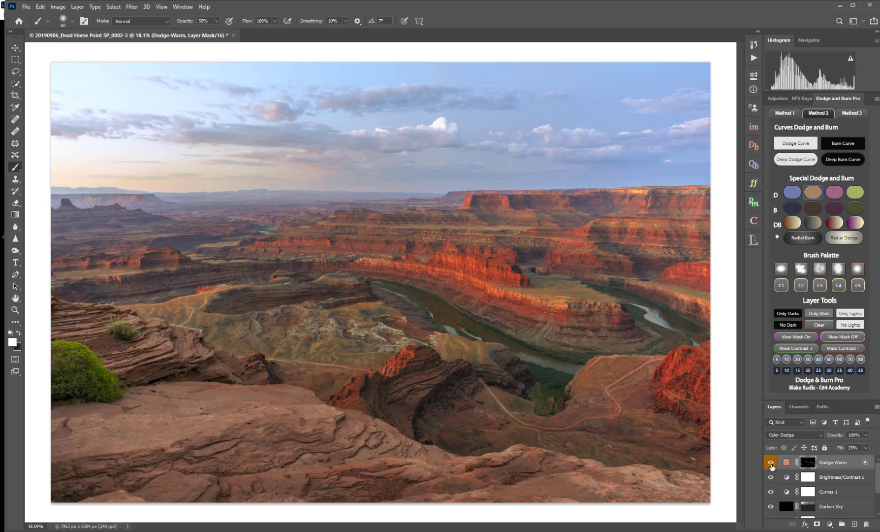
pyautogui.click(771, 462)
pyautogui.click(771, 464)
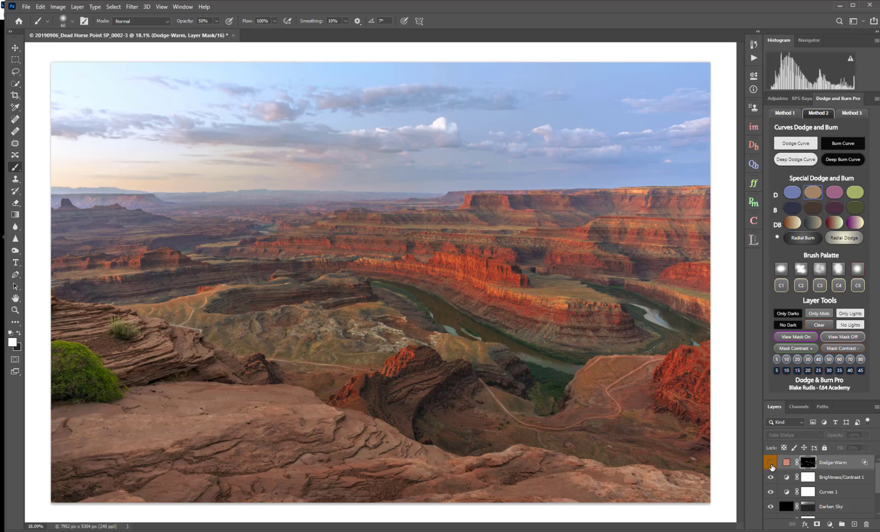
pyautogui.click(771, 464)
pyautogui.click(771, 465)
pyautogui.click(771, 465)
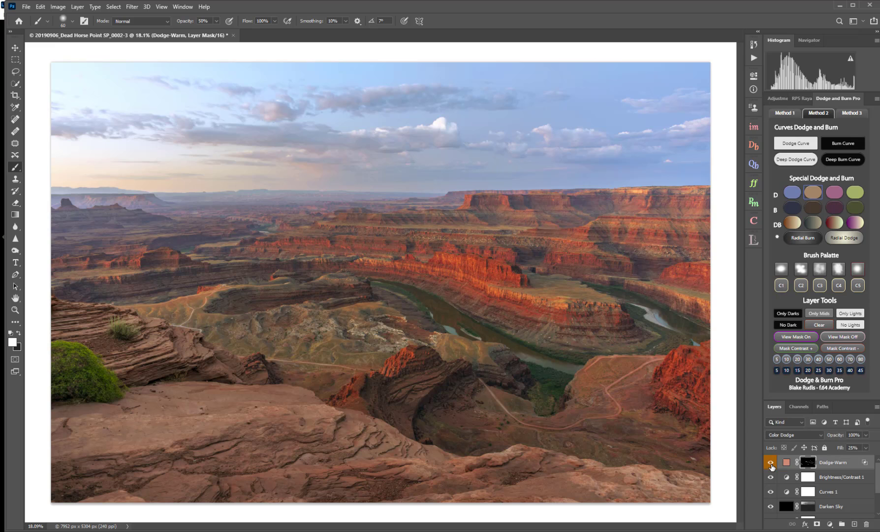
pyautogui.click(865, 435)
pyautogui.click(771, 466)
pyautogui.click(771, 465)
pyautogui.click(771, 465)
pyautogui.click(771, 465)
pyautogui.click(771, 465)
# - Add a Burn-Warm layer with Dodge and Burn Pro's warm special burn and dismiss the resulting message
pyautogui.click(813, 209)
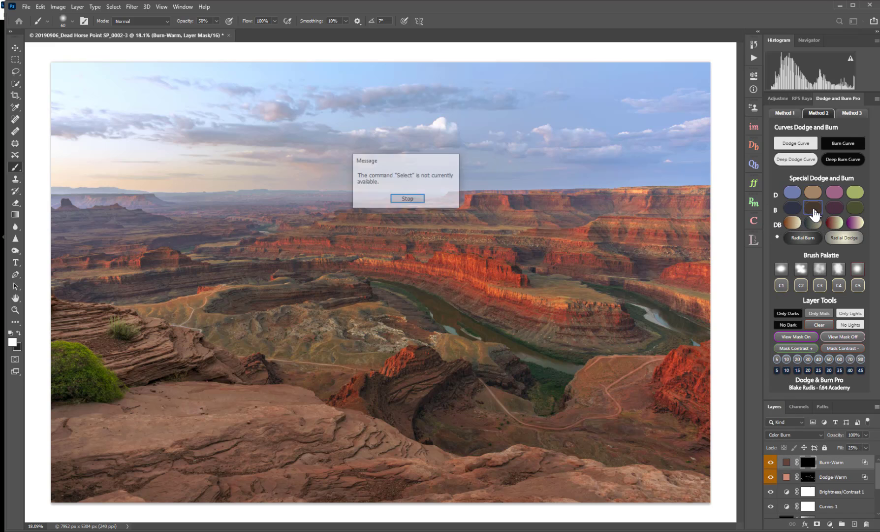
pyautogui.click(407, 199)
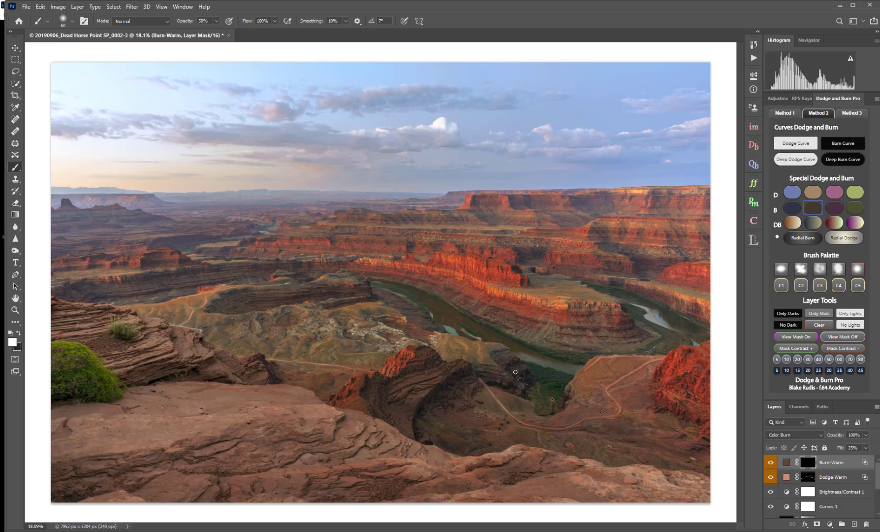
# - Burn the crevices and shadowed top of the small red butte on the Burn-Warm mask, starting with a 25 px brush
pyautogui.scroll(10, 401, 363)
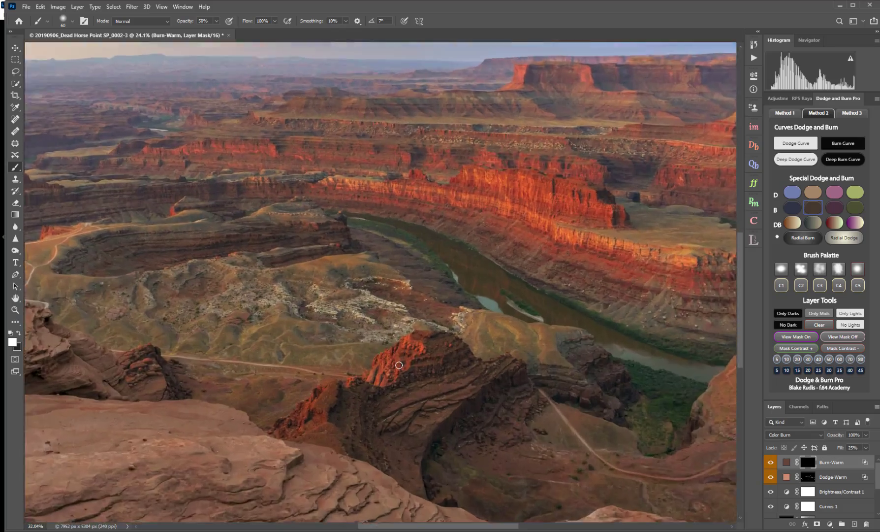
pyautogui.scroll(-3, 377, 403)
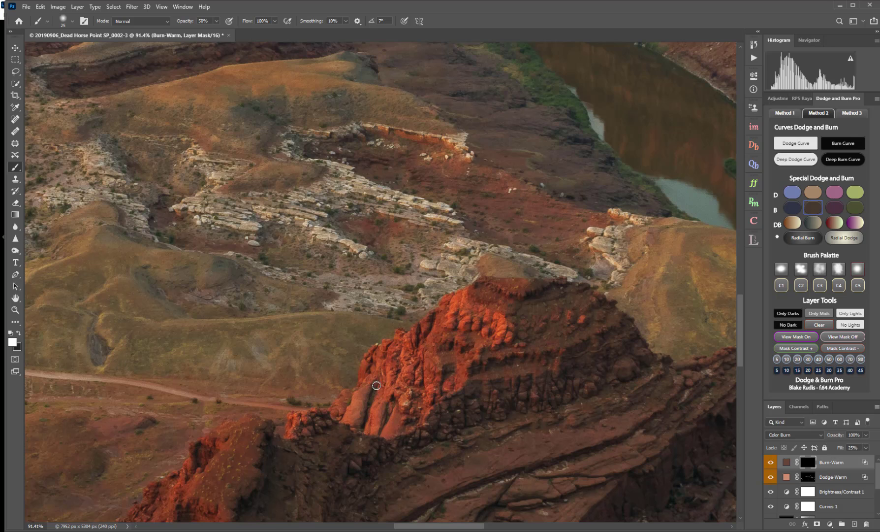
pyautogui.moveTo(366, 415); pyautogui.dragTo(359, 436)
pyautogui.moveTo(391, 403); pyautogui.dragTo(386, 418)
pyautogui.moveTo(438, 380); pyautogui.dragTo(442, 352)
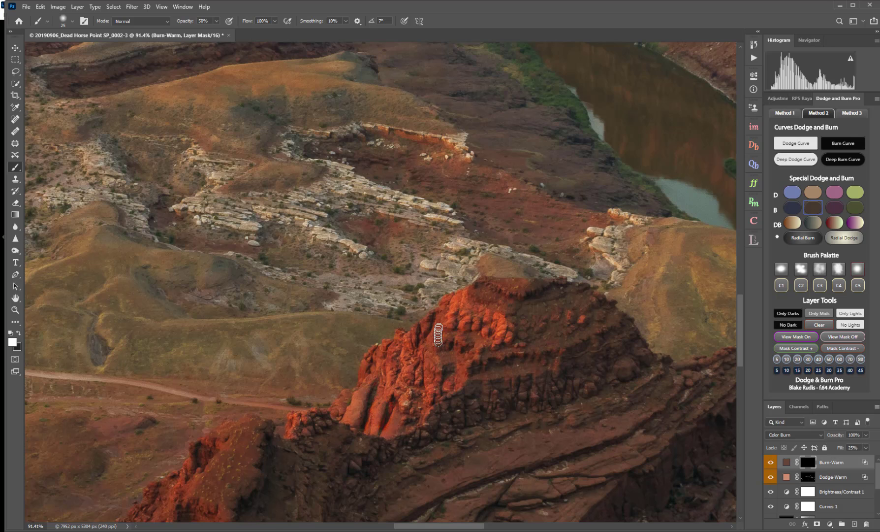
pyautogui.moveTo(433, 317); pyautogui.dragTo(413, 353)
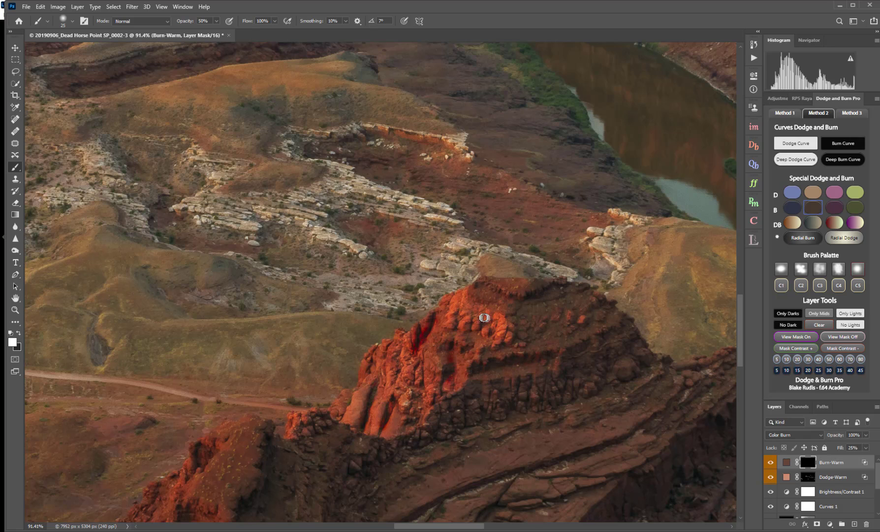
pyautogui.moveTo(480, 324); pyautogui.dragTo(490, 324)
pyautogui.moveTo(502, 288)
pyautogui.mouseDown()
pyautogui.moveTo(479, 284)
pyautogui.moveTo(537, 295)
pyautogui.mouseUp()
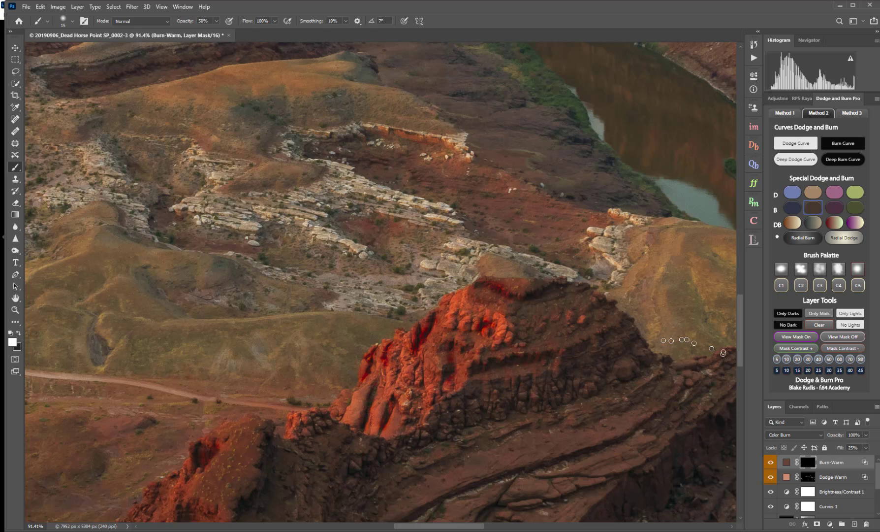
# - Burn the small mid-canyon butte, the dark ridge top below it and the adjoining cliff's crevices on the Burn-Warm mask
pyautogui.moveTo(740, 357); pyautogui.dragTo(759, 279)
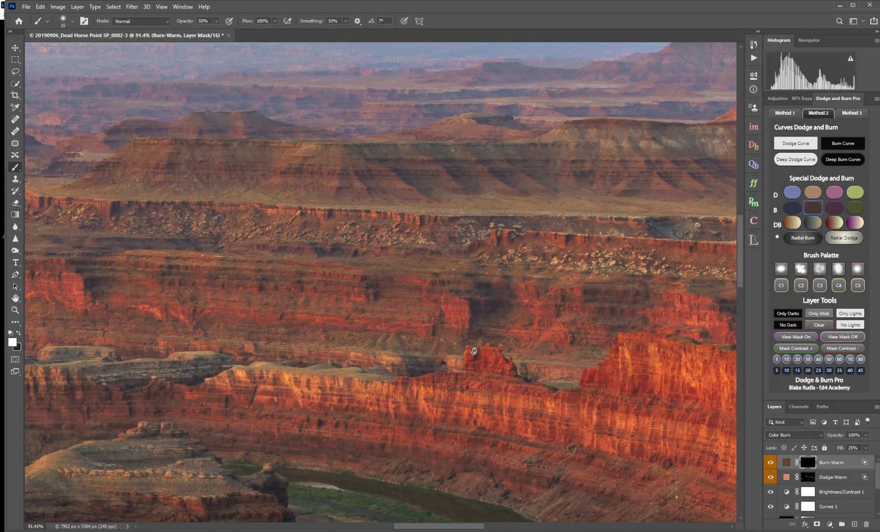
pyautogui.moveTo(476, 354); pyautogui.dragTo(472, 359)
pyautogui.moveTo(398, 383); pyautogui.dragTo(515, 392)
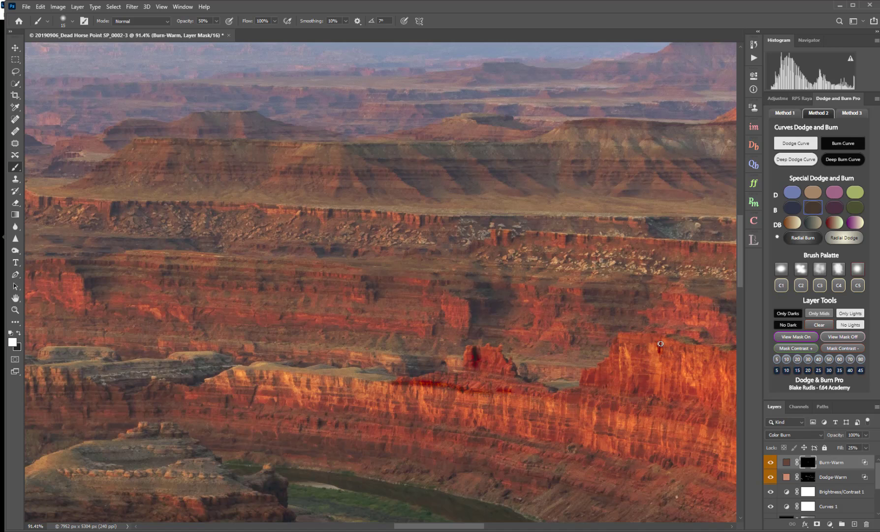
pyautogui.moveTo(660, 343)
pyautogui.mouseDown()
pyautogui.moveTo(659, 351)
pyautogui.moveTo(615, 363)
pyautogui.moveTo(618, 388)
pyautogui.mouseUp()
pyautogui.moveTo(631, 347); pyautogui.dragTo(639, 397)
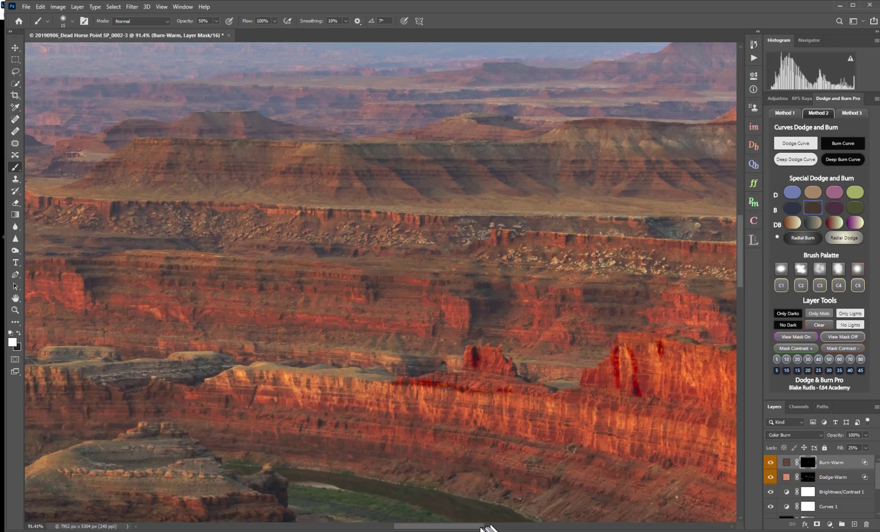
# - Burn the vertical crevices and the shadowed top edge of the large sunlit cliff in the middle of the canyon
pyautogui.moveTo(480, 525); pyautogui.dragTo(519, 526)
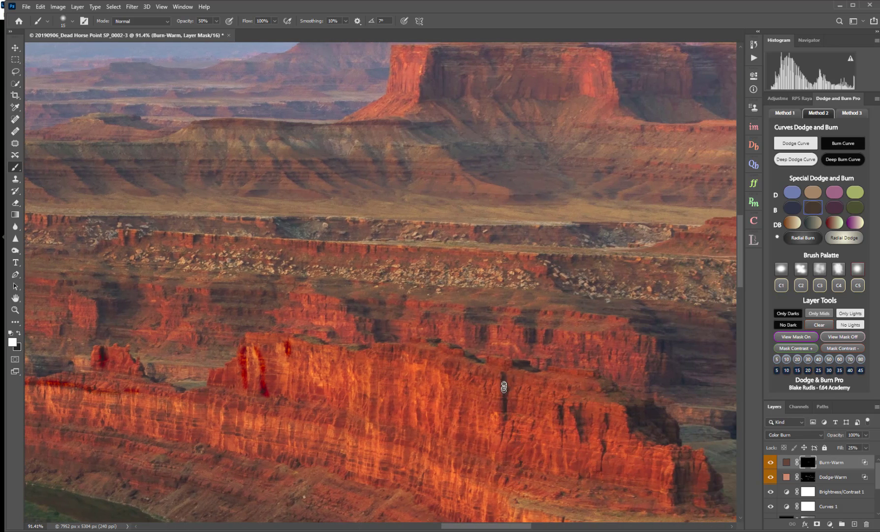
pyautogui.moveTo(503, 377); pyautogui.dragTo(501, 449)
pyautogui.moveTo(562, 437); pyautogui.dragTo(563, 450)
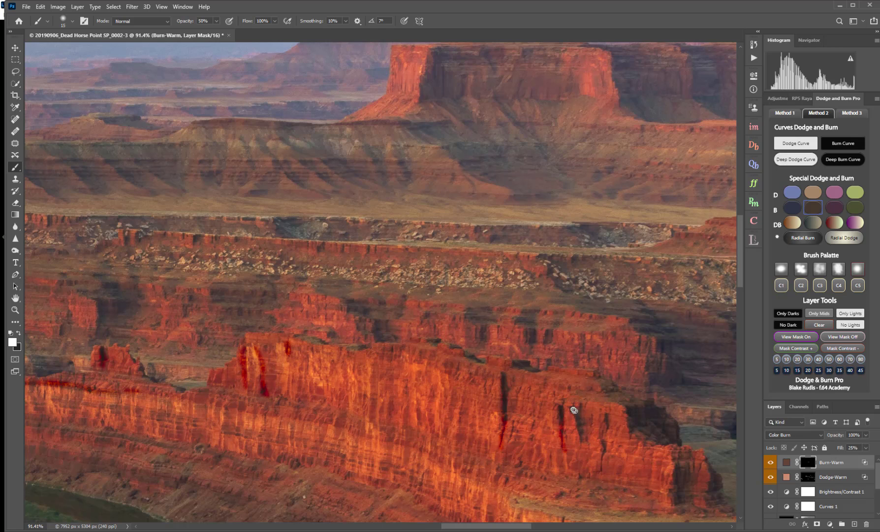
pyautogui.moveTo(574, 410)
pyautogui.mouseDown()
pyautogui.moveTo(580, 445)
pyautogui.moveTo(581, 418)
pyautogui.moveTo(608, 439)
pyautogui.moveTo(600, 474)
pyautogui.mouseUp()
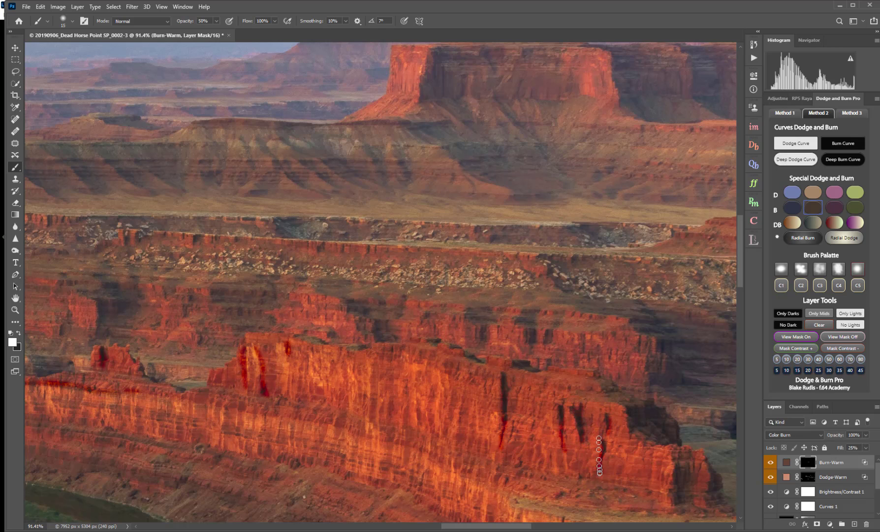
pyautogui.moveTo(533, 331); pyautogui.dragTo(539, 363)
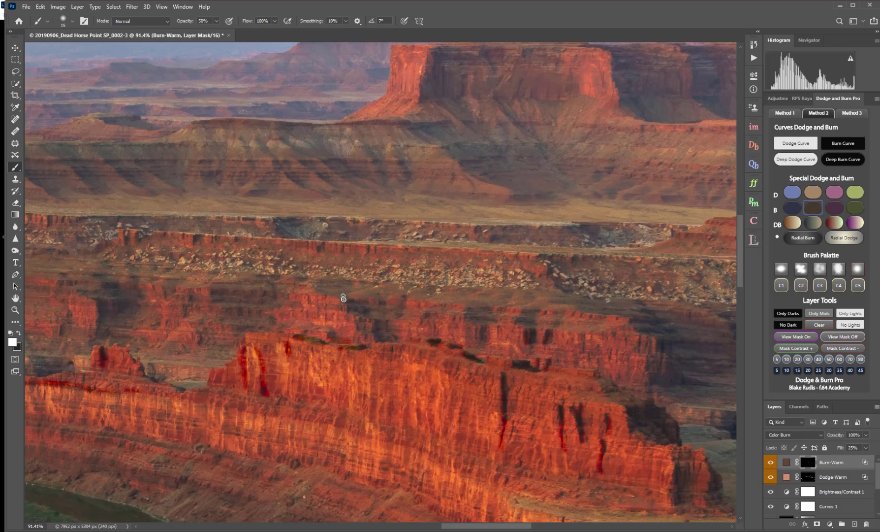
# - Burn the recesses of the red cliff tier behind the sunlit cliff and the cracks along the thin rim above it
pyautogui.moveTo(343, 298)
pyautogui.mouseDown()
pyautogui.moveTo(382, 303)
pyautogui.moveTo(371, 313)
pyautogui.moveTo(351, 309)
pyautogui.moveTo(368, 341)
pyautogui.moveTo(367, 323)
pyautogui.moveTo(365, 339)
pyautogui.moveTo(395, 333)
pyautogui.mouseUp()
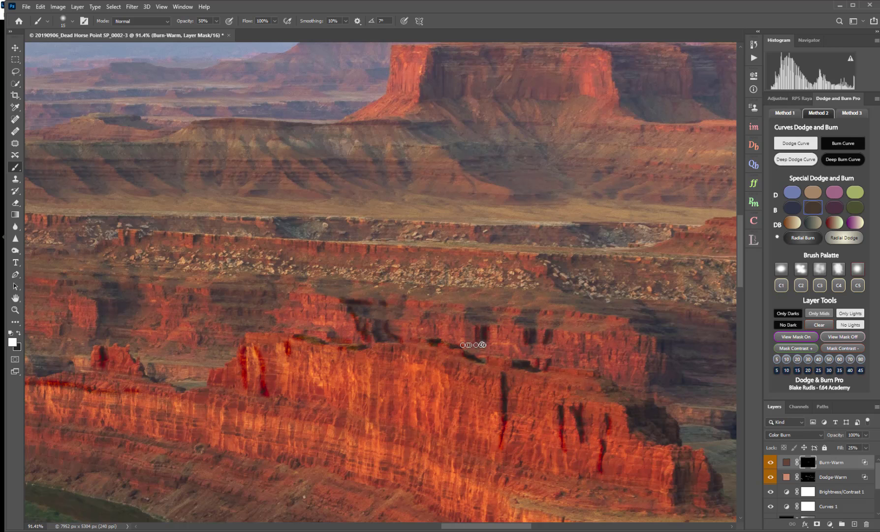
pyautogui.moveTo(419, 321); pyautogui.dragTo(416, 335)
pyautogui.moveTo(99, 306); pyautogui.dragTo(102, 338)
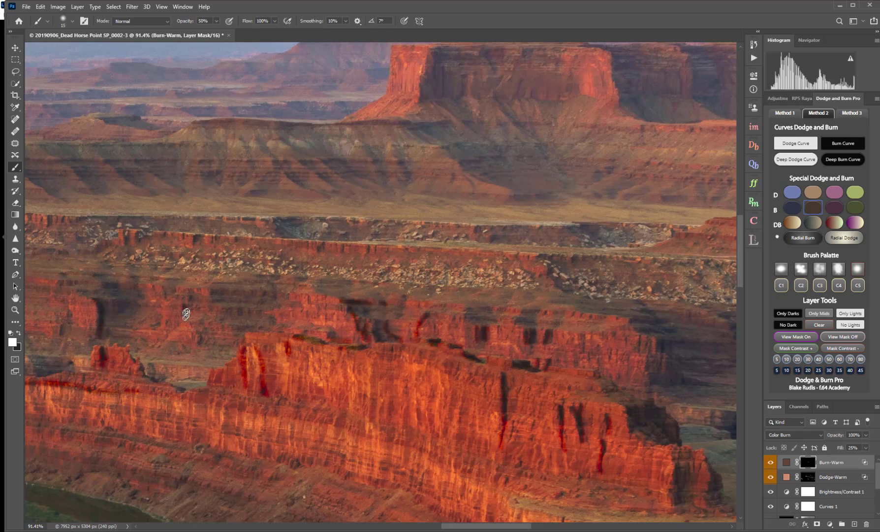
pyautogui.moveTo(186, 314); pyautogui.dragTo(189, 292)
pyautogui.click(343, 248)
pyautogui.click(370, 250)
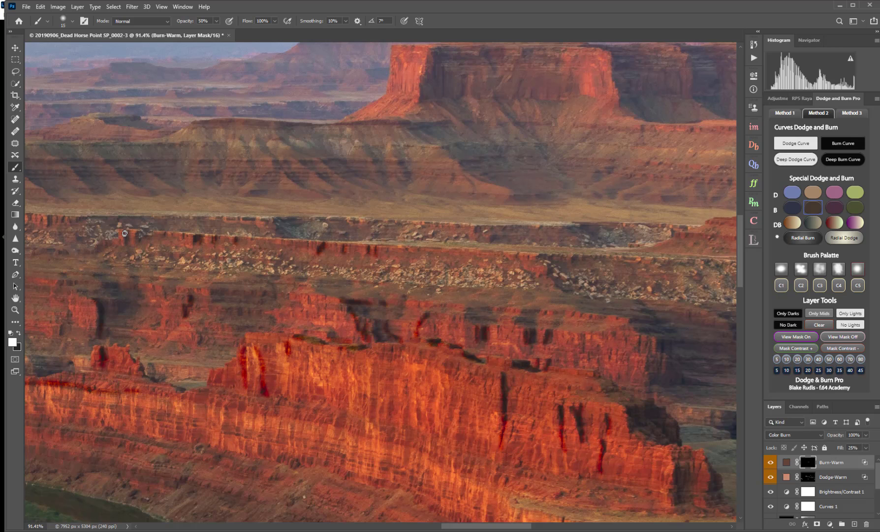
pyautogui.moveTo(125, 233); pyautogui.dragTo(127, 245)
# - Burn the curved diagonal gullies along the slopes of the long olive-brown mesa below the distant plains
pyautogui.moveTo(260, 142)
pyautogui.mouseDown()
pyautogui.moveTo(300, 185)
pyautogui.moveTo(329, 198)
pyautogui.moveTo(319, 174)
pyautogui.moveTo(344, 189)
pyautogui.mouseUp()
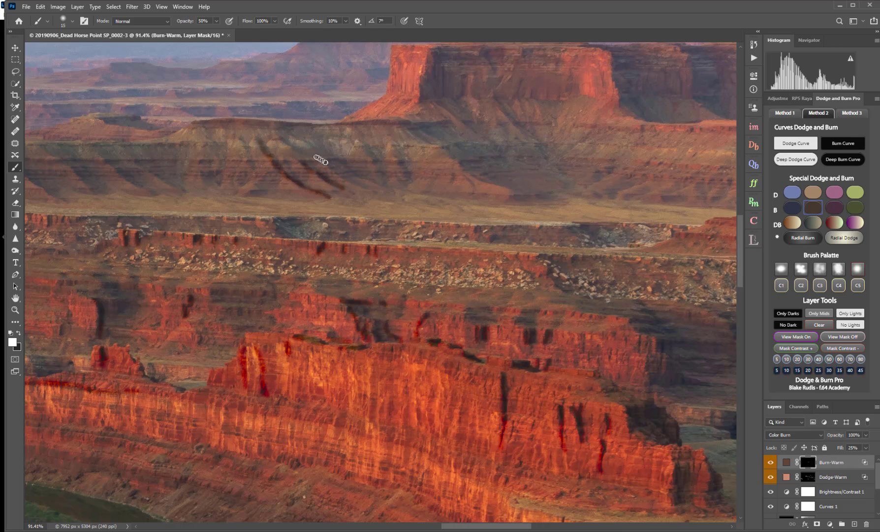
pyautogui.moveTo(321, 160)
pyautogui.mouseDown()
pyautogui.moveTo(361, 187)
pyautogui.moveTo(372, 188)
pyautogui.moveTo(362, 175)
pyautogui.moveTo(394, 186)
pyautogui.mouseUp()
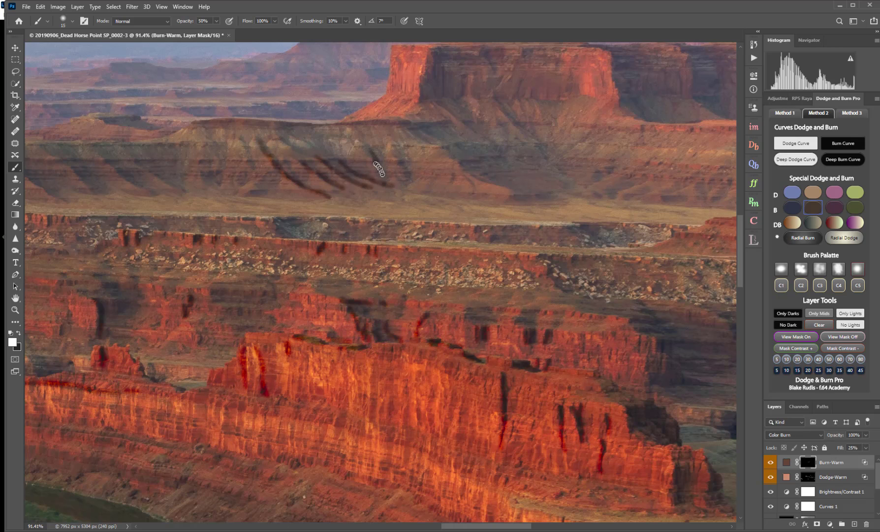
pyautogui.moveTo(385, 183)
pyautogui.mouseDown()
pyautogui.moveTo(409, 174)
pyautogui.moveTo(399, 154)
pyautogui.moveTo(409, 184)
pyautogui.moveTo(453, 177)
pyautogui.moveTo(440, 196)
pyautogui.mouseUp()
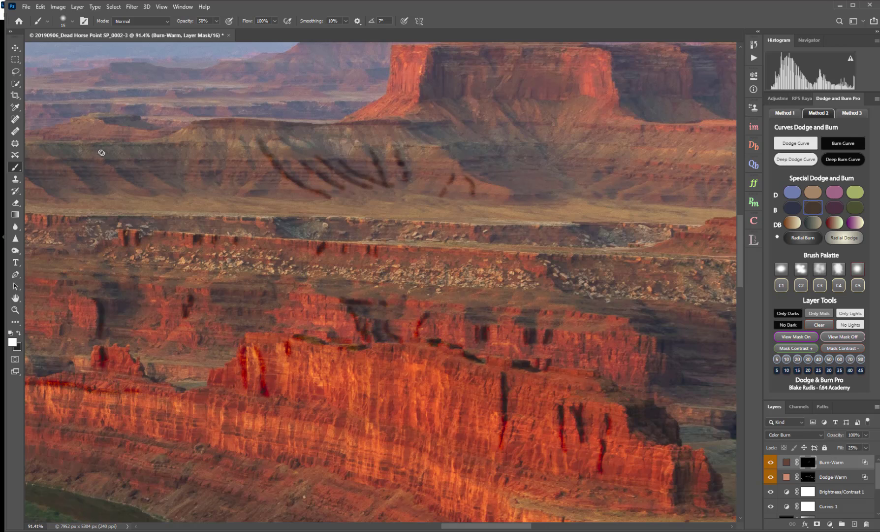
pyautogui.moveTo(101, 152)
pyautogui.mouseDown()
pyautogui.moveTo(159, 195)
pyautogui.moveTo(138, 160)
pyautogui.moveTo(188, 192)
pyautogui.mouseUp()
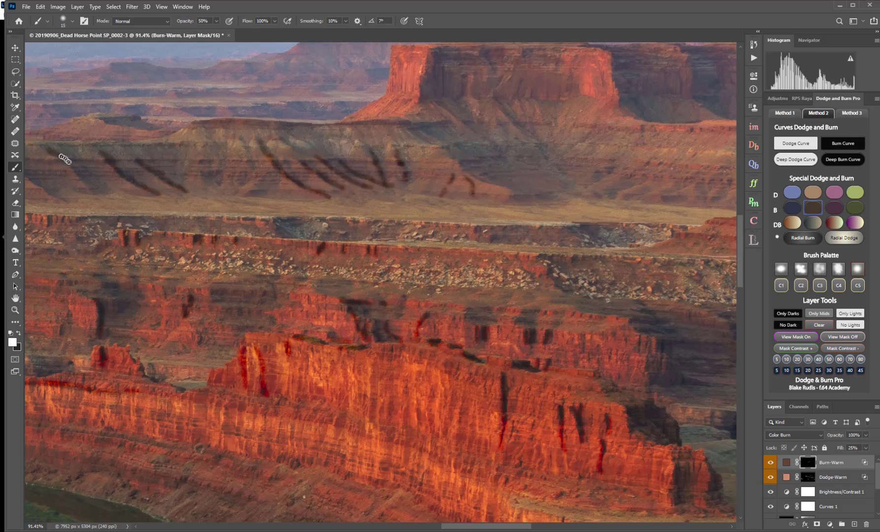
pyautogui.moveTo(65, 159); pyautogui.dragTo(86, 186)
pyautogui.moveTo(25, 180); pyautogui.dragTo(67, 192)
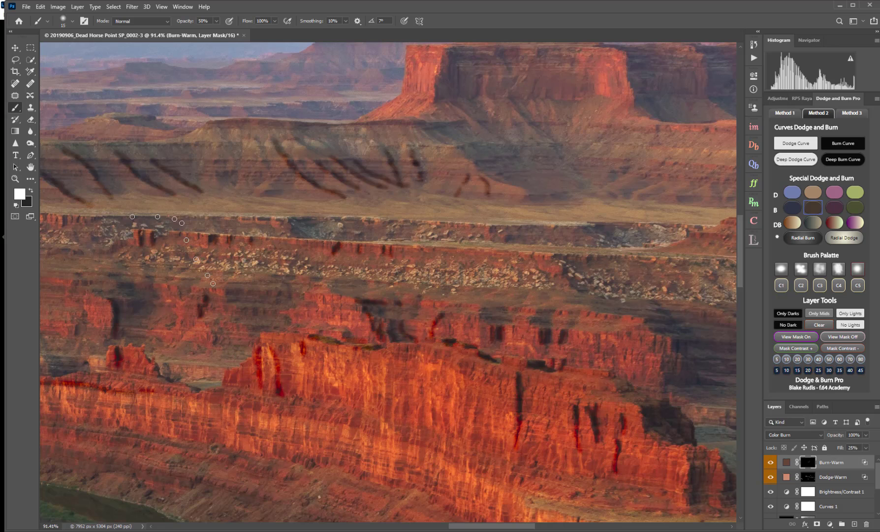
pyautogui.moveTo(471, 526); pyautogui.dragTo(447, 526)
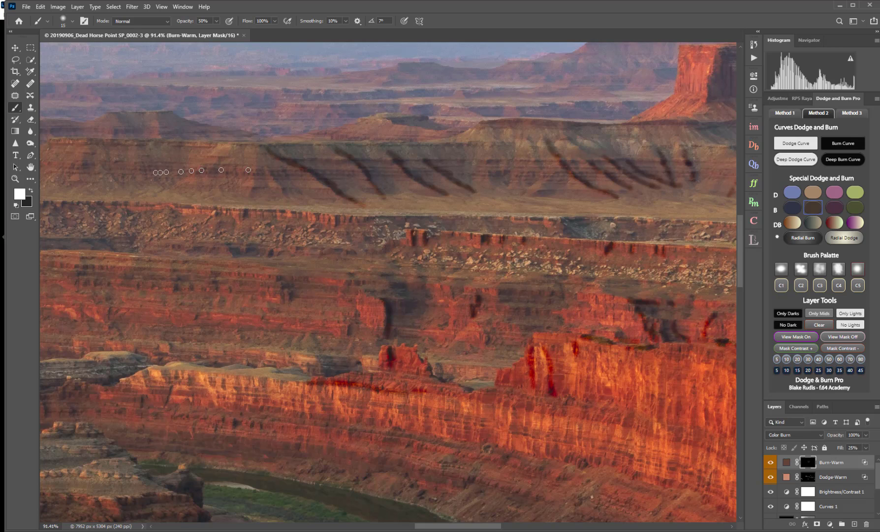
pyautogui.moveTo(108, 170); pyautogui.dragTo(125, 188)
# - Burn the vertical crevices in the red cliff across the side canyon from the sunlit cliff
pyautogui.moveTo(433, 525); pyautogui.dragTo(506, 525)
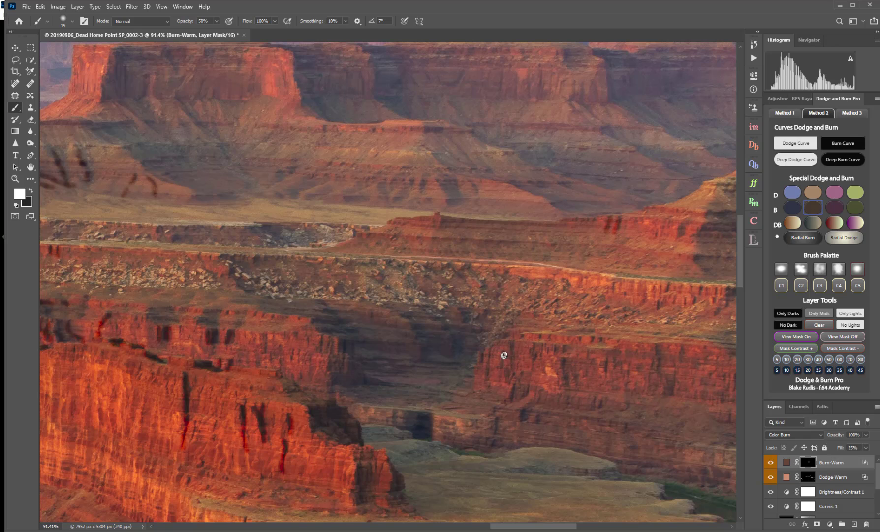
pyautogui.moveTo(505, 353)
pyautogui.mouseDown()
pyautogui.moveTo(496, 375)
pyautogui.moveTo(517, 364)
pyautogui.moveTo(513, 347)
pyautogui.moveTo(512, 405)
pyautogui.mouseUp()
pyautogui.moveTo(487, 357)
pyautogui.mouseDown()
pyautogui.moveTo(484, 388)
pyautogui.moveTo(489, 375)
pyautogui.moveTo(507, 395)
pyautogui.mouseUp()
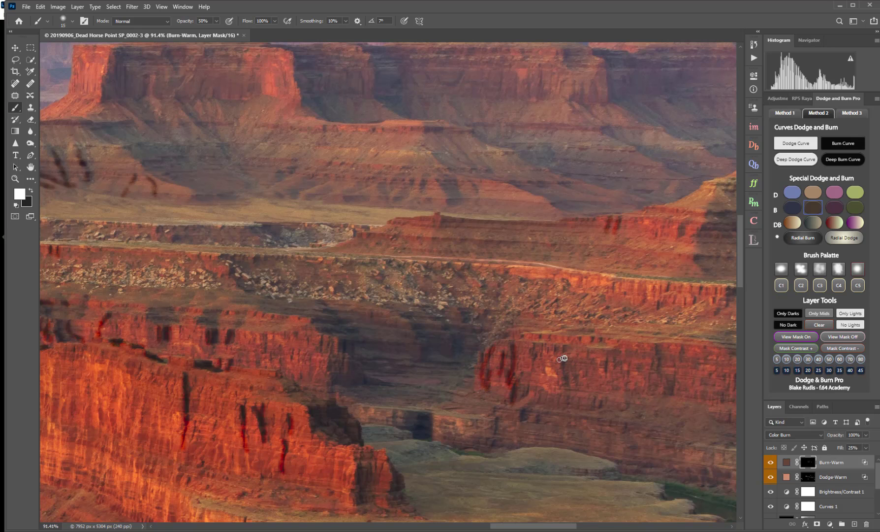
pyautogui.moveTo(563, 362); pyautogui.dragTo(564, 383)
pyautogui.moveTo(660, 355)
pyautogui.mouseDown()
pyautogui.moveTo(670, 392)
pyautogui.moveTo(681, 378)
pyautogui.mouseUp()
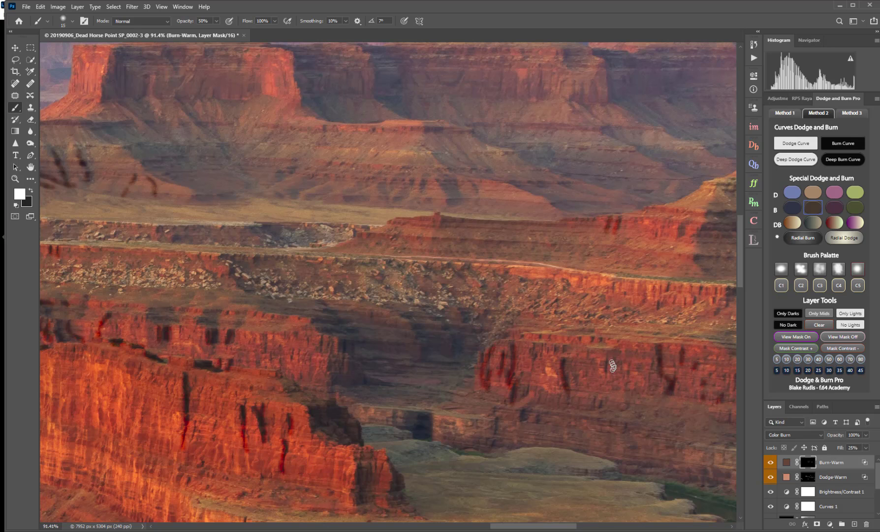
pyautogui.moveTo(607, 358); pyautogui.dragTo(602, 378)
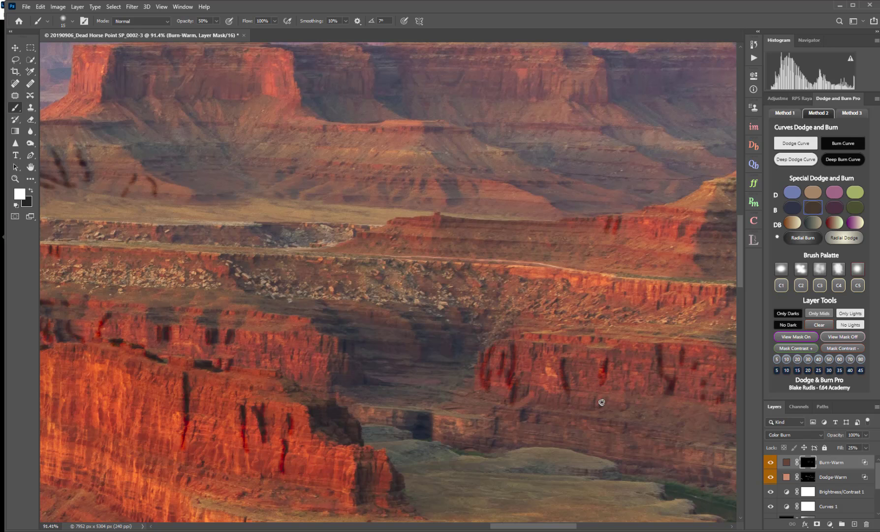
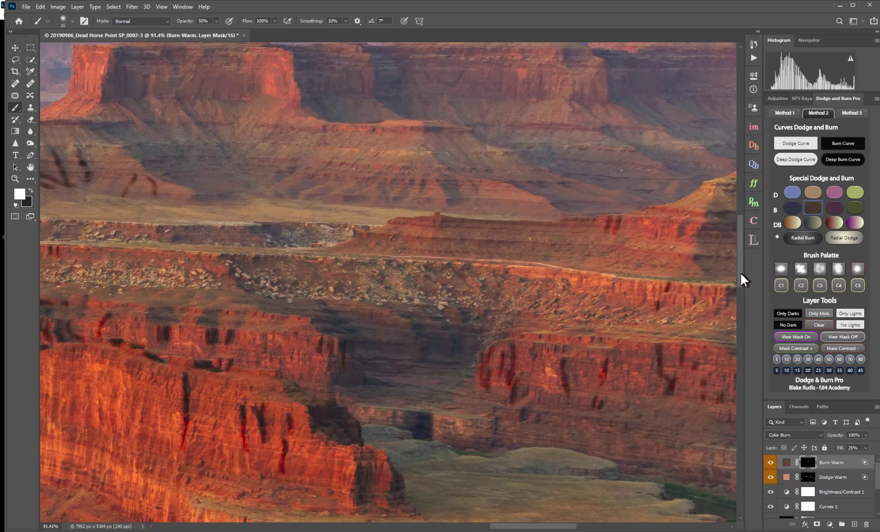
# - Burn the vertical cracks along the sunlit ledge above the river bend
pyautogui.moveTo(740, 273); pyautogui.dragTo(747, 316)
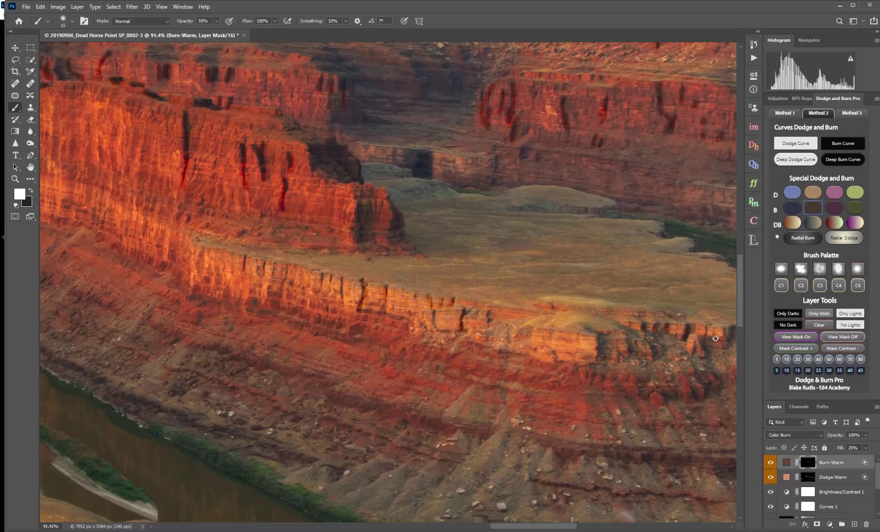
pyautogui.moveTo(694, 347)
pyautogui.mouseDown()
pyautogui.moveTo(719, 355)
pyautogui.moveTo(733, 331)
pyautogui.moveTo(709, 352)
pyautogui.mouseUp()
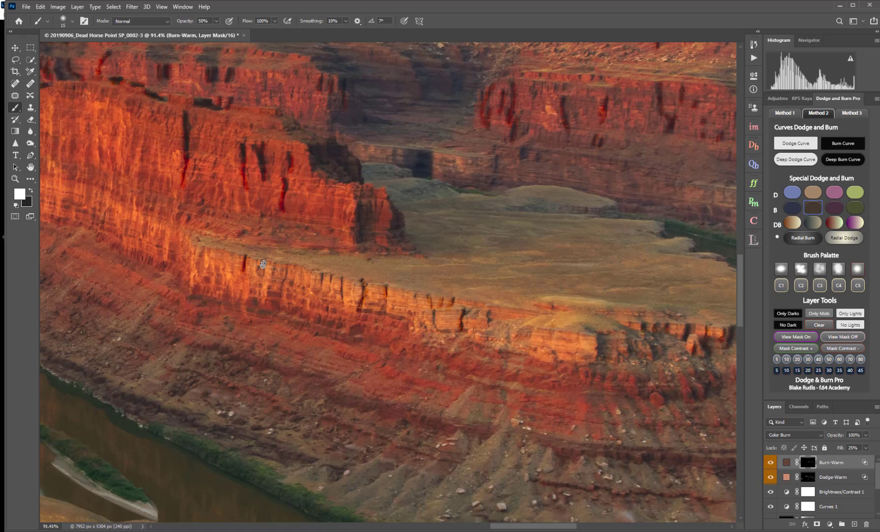
pyautogui.moveTo(263, 264)
pyautogui.mouseDown()
pyautogui.moveTo(268, 277)
pyautogui.moveTo(288, 268)
pyautogui.moveTo(281, 300)
pyautogui.mouseUp()
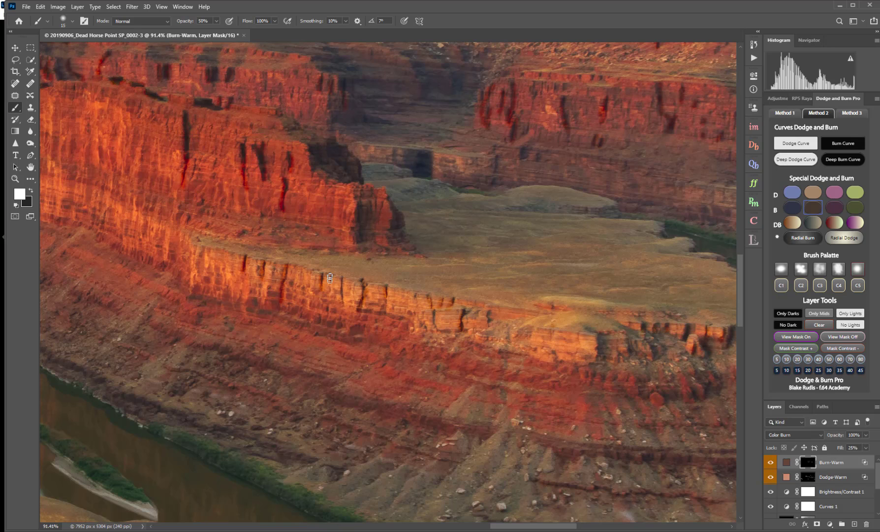
pyautogui.moveTo(341, 281)
pyautogui.mouseDown()
pyautogui.moveTo(345, 307)
pyautogui.moveTo(377, 328)
pyautogui.moveTo(384, 308)
pyautogui.mouseUp()
# - Burn the shadow edges between the flat-topped mesas below the horizon and the dark patches on the middle mesa's face
pyautogui.moveTo(739, 321); pyautogui.dragTo(739, 262)
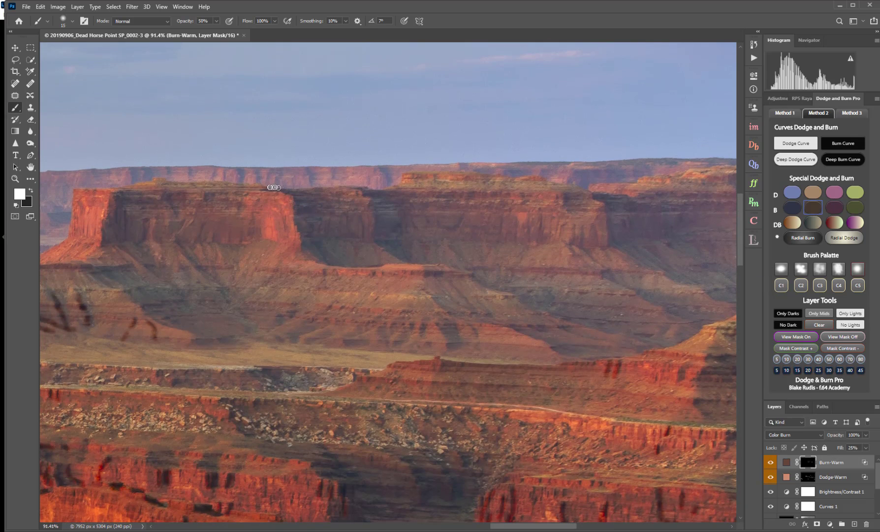
pyautogui.moveTo(280, 190); pyautogui.dragTo(291, 195)
pyautogui.moveTo(308, 250)
pyautogui.mouseDown()
pyautogui.moveTo(353, 267)
pyautogui.moveTo(375, 212)
pyautogui.mouseUp()
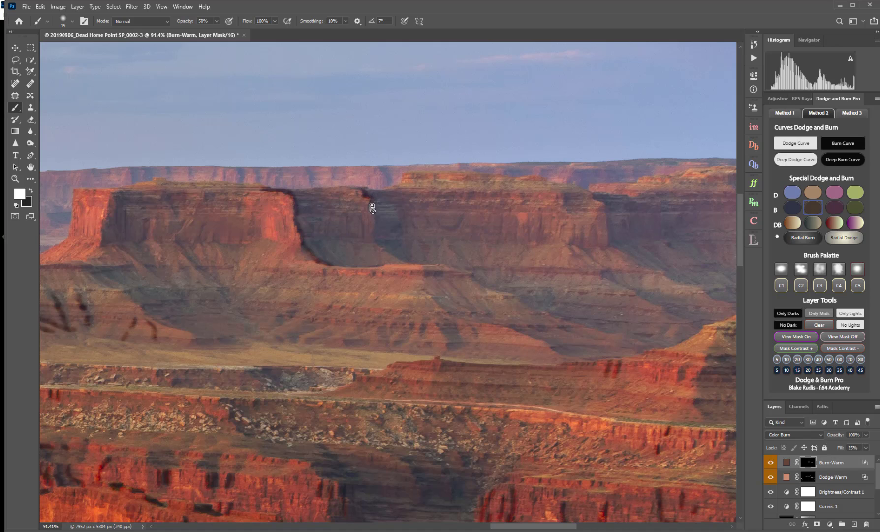
pyautogui.moveTo(372, 208)
pyautogui.mouseDown()
pyautogui.moveTo(378, 244)
pyautogui.moveTo(418, 264)
pyautogui.mouseUp()
pyautogui.moveTo(456, 222); pyautogui.dragTo(437, 228)
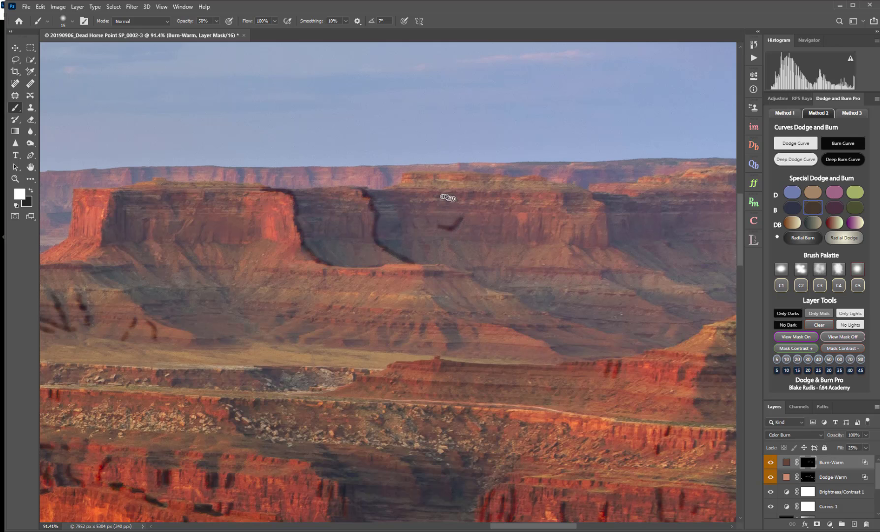
pyautogui.moveTo(446, 196); pyautogui.dragTo(460, 197)
# - Burn the creases on the face of the leftmost flat-topped mesa and the diagonal gullies on the slope beneath it
pyautogui.moveTo(188, 257); pyautogui.dragTo(215, 286)
pyautogui.moveTo(118, 244)
pyautogui.mouseDown()
pyautogui.moveTo(140, 267)
pyautogui.moveTo(133, 259)
pyautogui.moveTo(182, 285)
pyautogui.mouseUp()
pyautogui.moveTo(127, 224)
pyautogui.mouseDown()
pyautogui.moveTo(118, 205)
pyautogui.moveTo(118, 233)
pyautogui.moveTo(151, 228)
pyautogui.moveTo(146, 222)
pyautogui.moveTo(142, 241)
pyautogui.moveTo(182, 223)
pyautogui.moveTo(168, 241)
pyautogui.mouseUp()
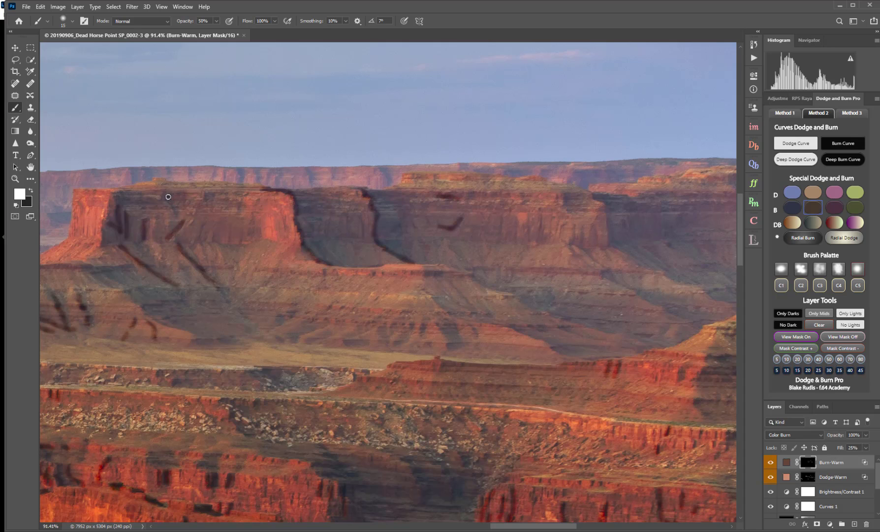
pyautogui.moveTo(167, 196); pyautogui.dragTo(179, 217)
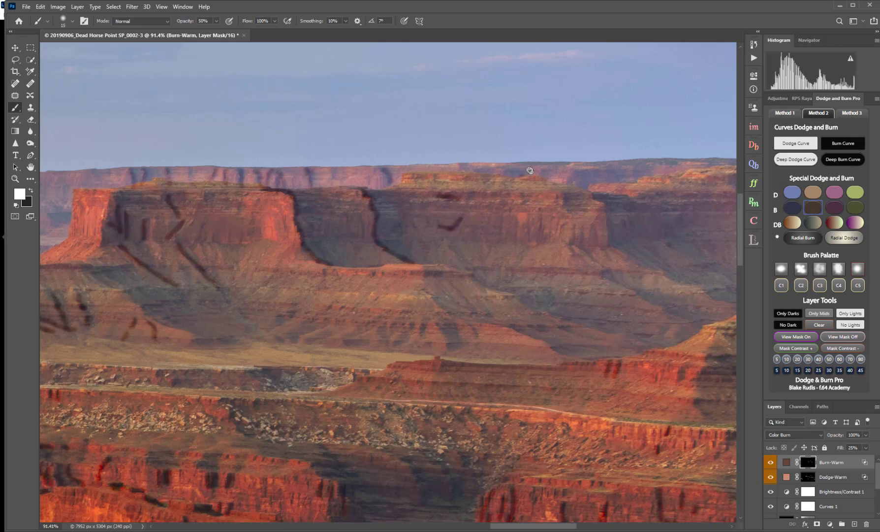
# - Burn the shadows on the farthest rim and down the shaded edge of the flat-topped mesa nearest to the rightmost one
pyautogui.moveTo(520, 173)
pyautogui.mouseDown()
pyautogui.moveTo(502, 173)
pyautogui.moveTo(551, 172)
pyautogui.mouseUp()
pyautogui.moveTo(591, 233)
pyautogui.mouseDown()
pyautogui.moveTo(592, 249)
pyautogui.moveTo(592, 237)
pyautogui.mouseUp()
pyautogui.moveTo(599, 199); pyautogui.dragTo(613, 243)
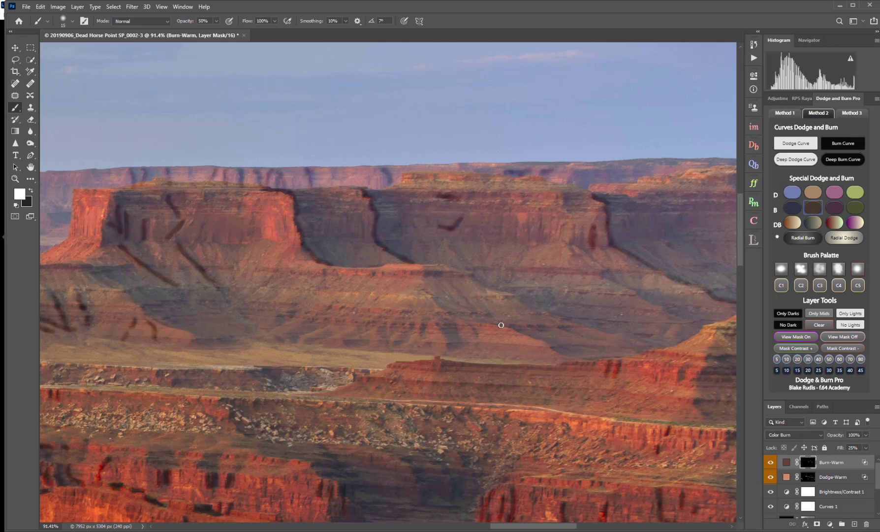
# - Burn the gullies and ridge creases along the lower slopes at the foot of the flat-topped mesas
pyautogui.moveTo(506, 326); pyautogui.dragTo(585, 358)
pyautogui.moveTo(528, 326); pyautogui.dragTo(577, 326)
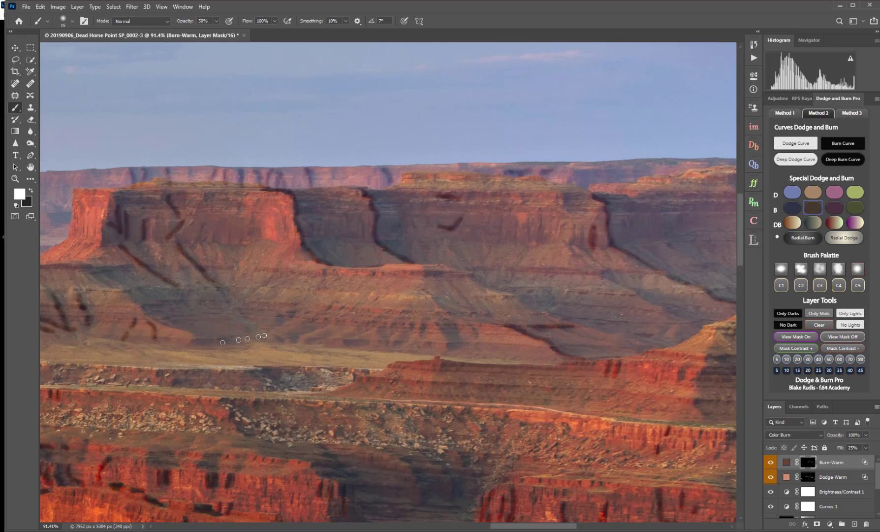
pyautogui.moveTo(292, 341)
pyautogui.mouseDown()
pyautogui.moveTo(336, 325)
pyautogui.moveTo(364, 341)
pyautogui.moveTo(373, 327)
pyautogui.moveTo(343, 339)
pyautogui.moveTo(396, 328)
pyautogui.moveTo(385, 351)
pyautogui.mouseUp()
pyautogui.moveTo(424, 326); pyautogui.dragTo(419, 338)
pyautogui.moveTo(413, 325); pyautogui.dragTo(405, 338)
pyautogui.moveTo(472, 327); pyautogui.dragTo(476, 341)
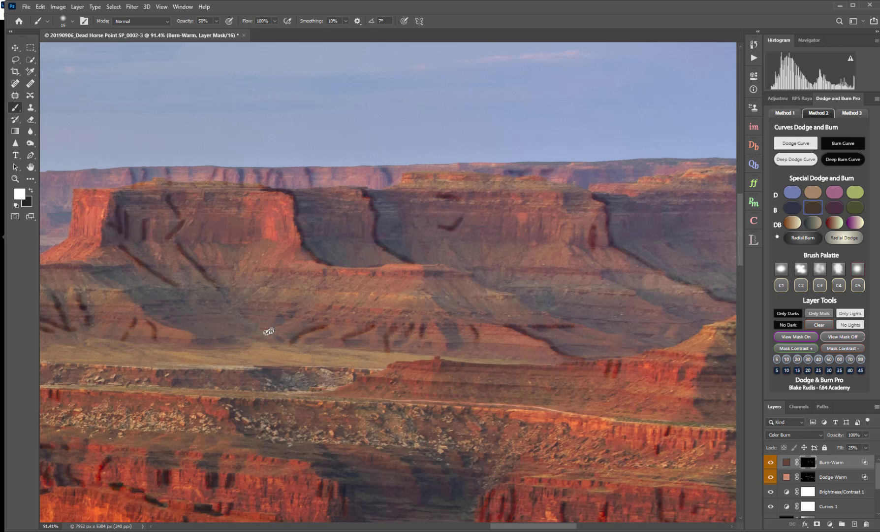
pyautogui.moveTo(268, 332); pyautogui.dragTo(299, 311)
pyautogui.moveTo(219, 286); pyautogui.dragTo(257, 328)
pyautogui.moveTo(268, 281); pyautogui.dragTo(235, 305)
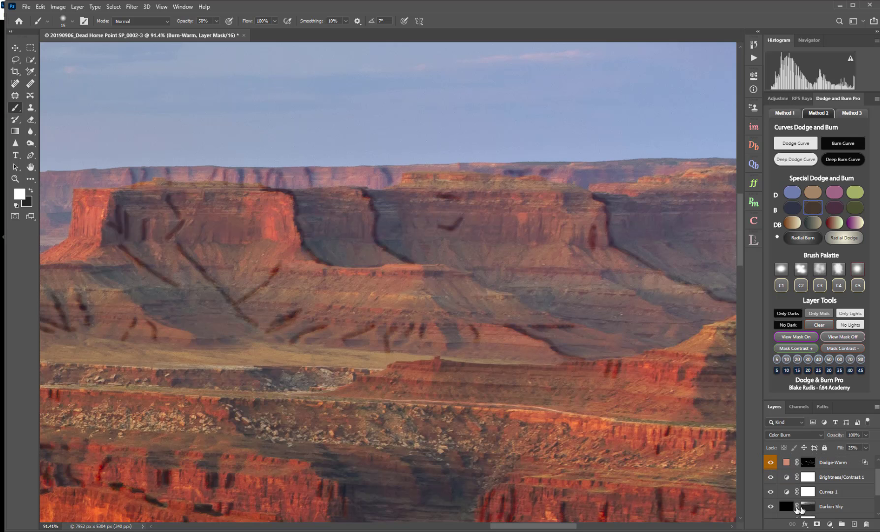
# - Lower the opacity of the Burn-Warm layer to about 49%
pyautogui.scroll(-8, 487, 417)
pyautogui.scroll(-3, 487, 416)
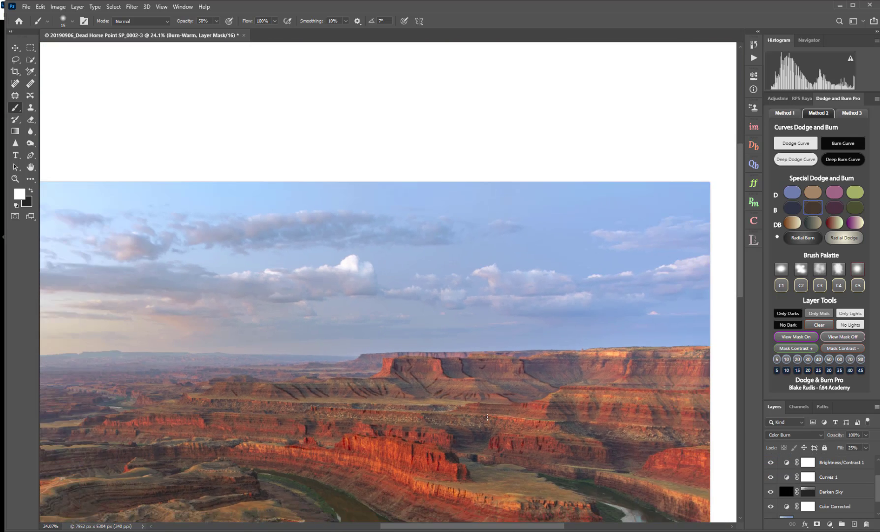
pyautogui.scroll(-1, 493, 411)
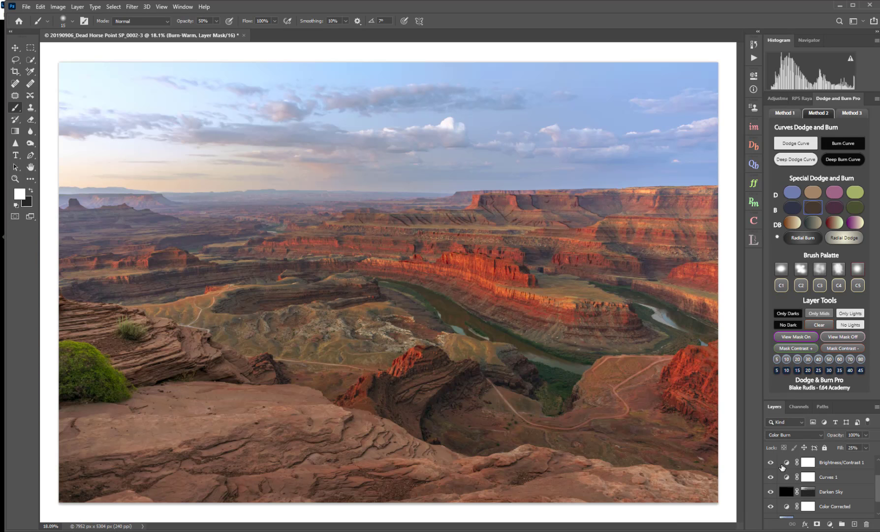
pyautogui.scroll(2, 822, 476)
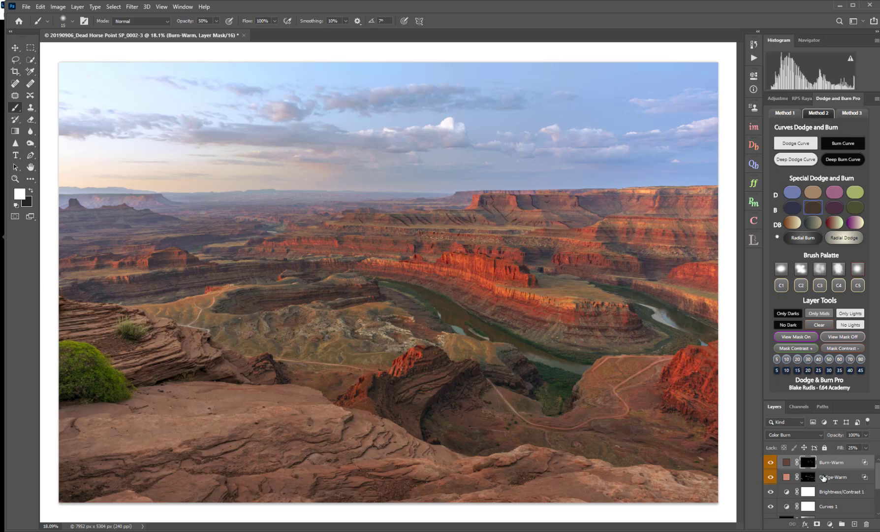
pyautogui.click(786, 462)
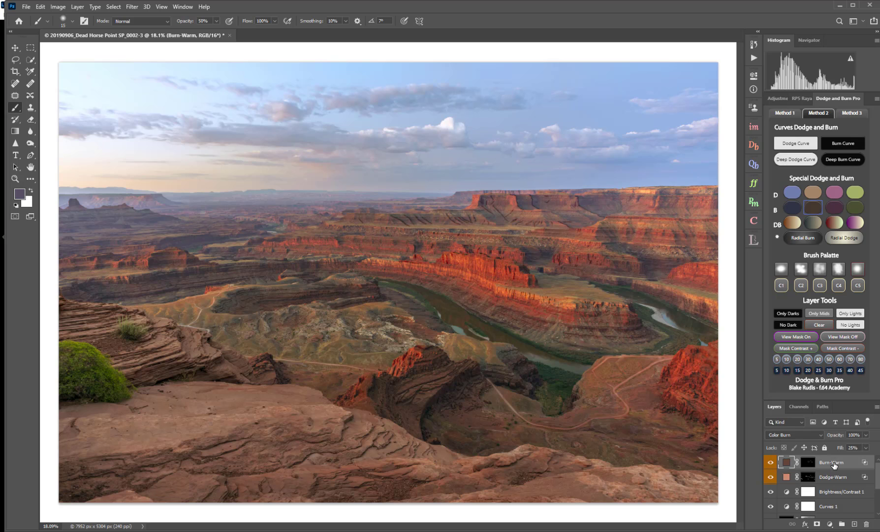
pyautogui.click(866, 435)
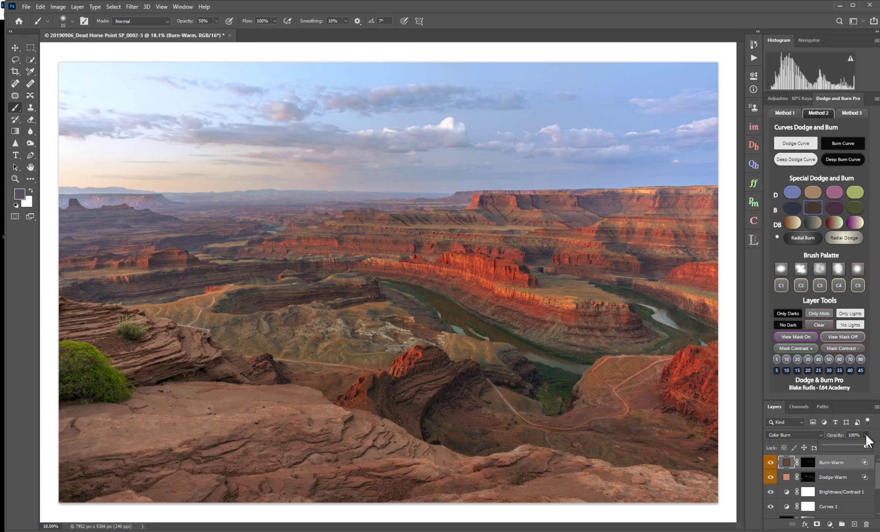
pyautogui.moveTo(866, 446); pyautogui.dragTo(852, 445)
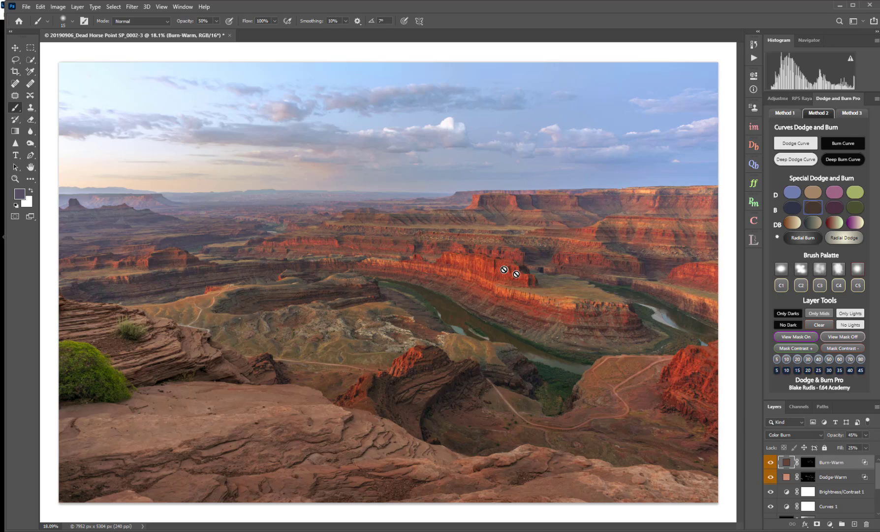
# - Lower the Burn-Warm layer's opacity to 13% while checking the burned mesas and cliffs up close
pyautogui.scroll(3, 504, 269)
pyautogui.scroll(5, 503, 268)
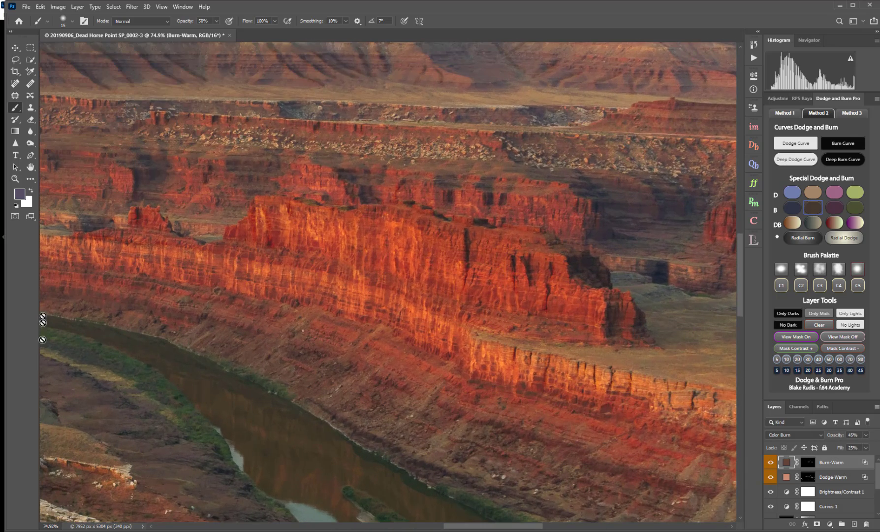
pyautogui.click(30, 166)
pyautogui.moveTo(353, 305); pyautogui.dragTo(301, 365)
pyautogui.moveTo(325, 416); pyautogui.dragTo(424, 338)
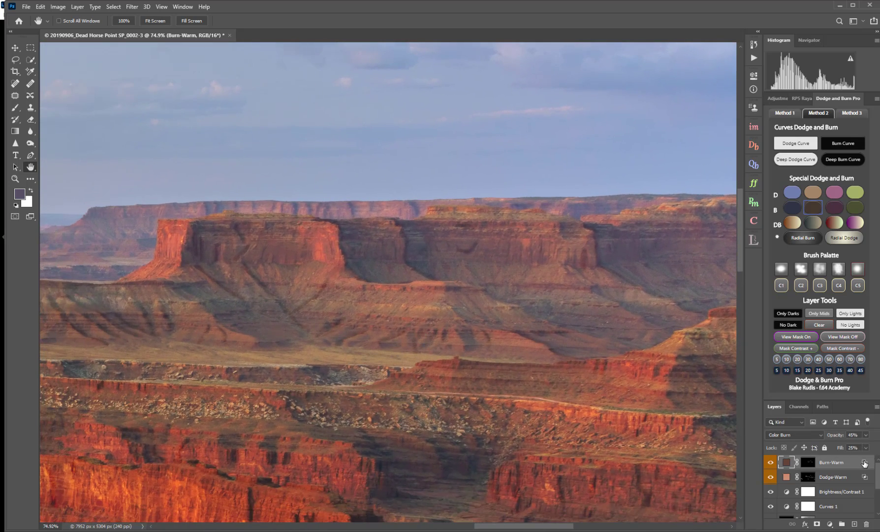
pyautogui.click(866, 448)
pyautogui.moveTo(253, 495); pyautogui.dragTo(197, 320)
pyautogui.moveTo(514, 442); pyautogui.dragTo(440, 426)
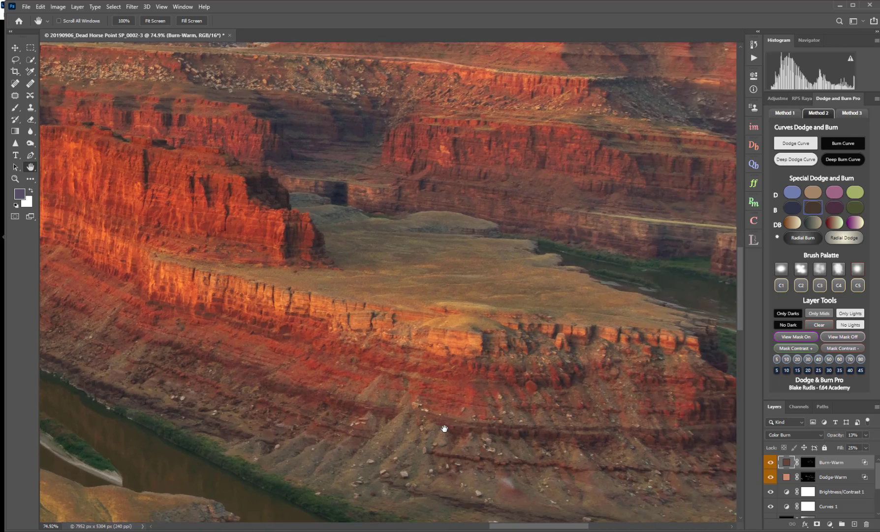
pyautogui.scroll(-6, 445, 428)
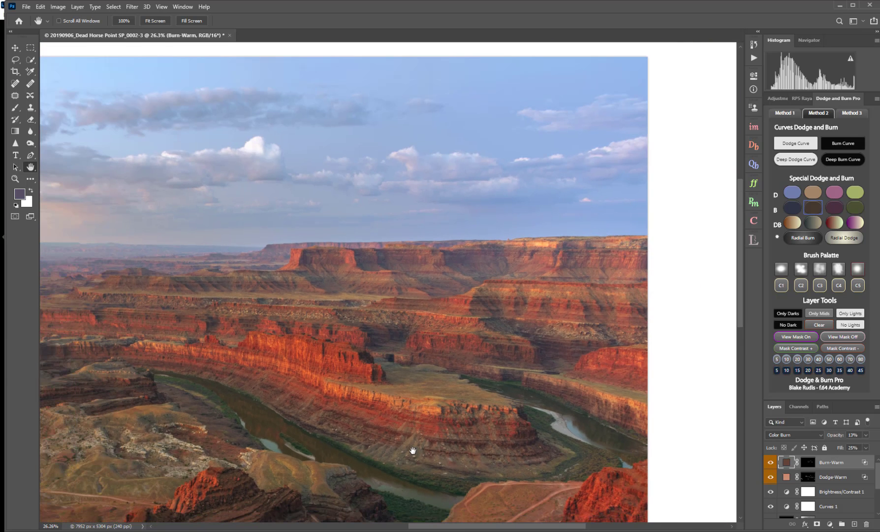
pyautogui.moveTo(364, 401); pyautogui.dragTo(437, 408)
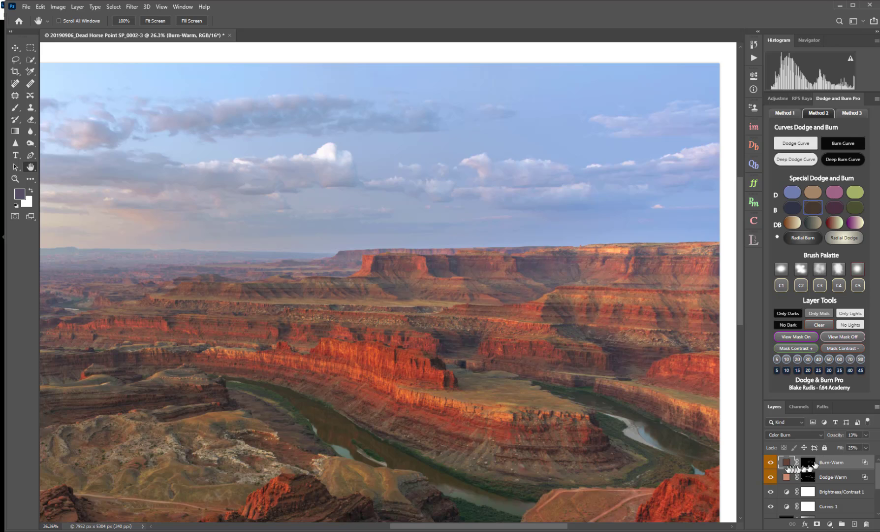
# - Set the Burn-Warm layer's opacity to 20% and compare the image with the layer hidden and shown
pyautogui.click(771, 464)
pyautogui.click(771, 464)
pyautogui.click(770, 463)
pyautogui.click(770, 463)
pyautogui.click(770, 464)
pyautogui.click(770, 463)
pyautogui.click(770, 464)
pyautogui.click(771, 464)
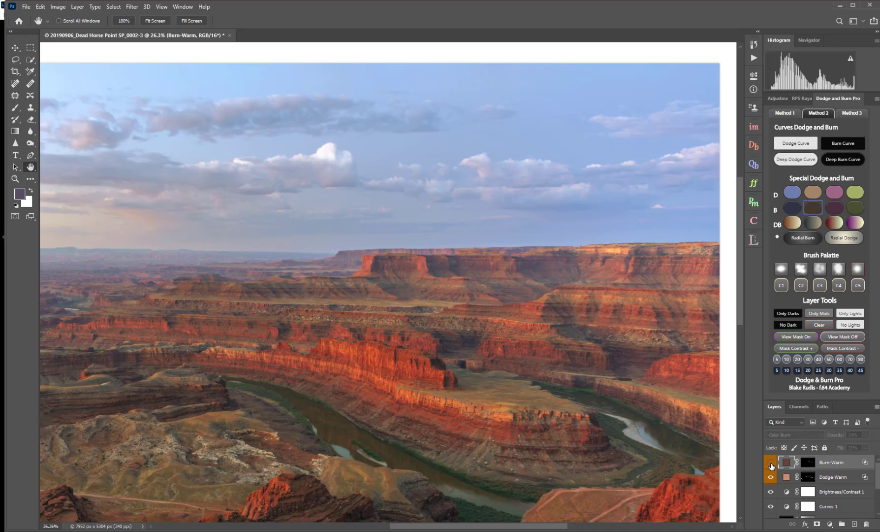
pyautogui.click(771, 464)
pyautogui.click(771, 464)
pyautogui.click(771, 464)
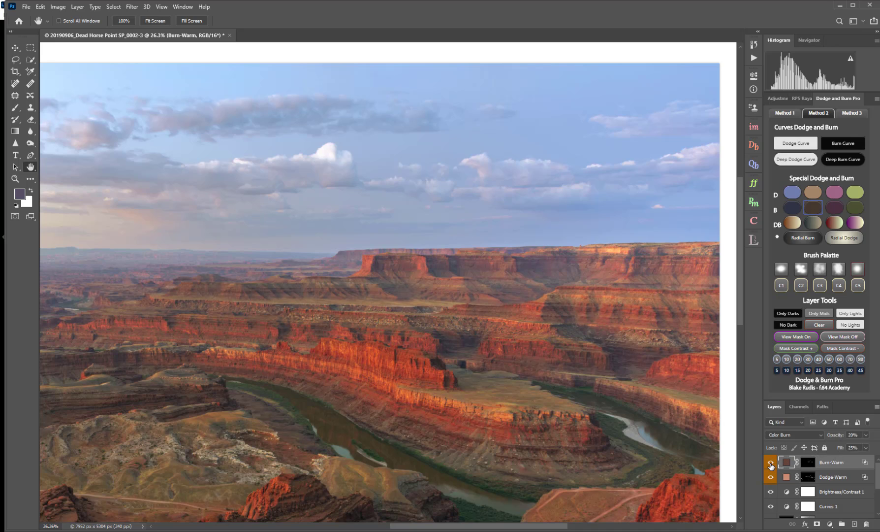
pyautogui.click(771, 464)
pyautogui.click(771, 464)
pyautogui.click(771, 465)
pyautogui.click(771, 464)
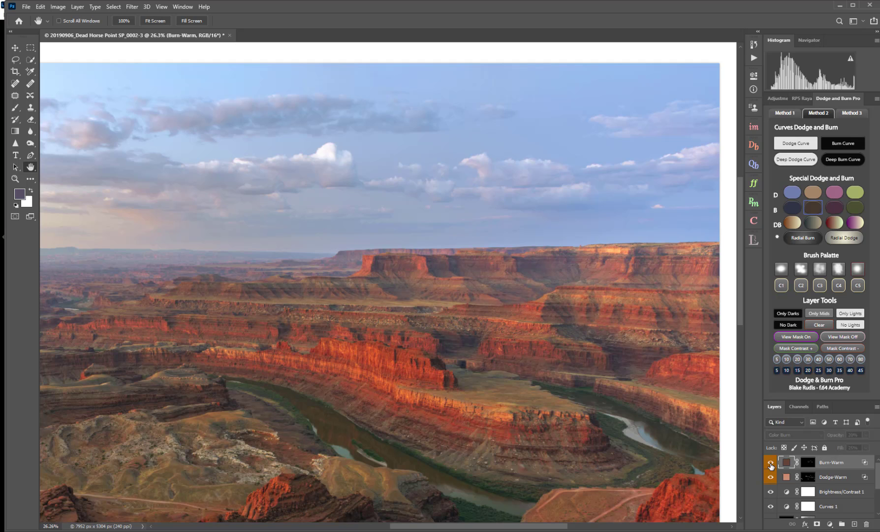
pyautogui.click(771, 464)
# - Examine the red rock outcrop near the foreground up close with the Burn-Warm layer hidden and shown
pyautogui.moveTo(315, 502)
pyautogui.mouseDown()
pyautogui.moveTo(347, 465)
pyautogui.moveTo(401, 432)
pyautogui.mouseUp()
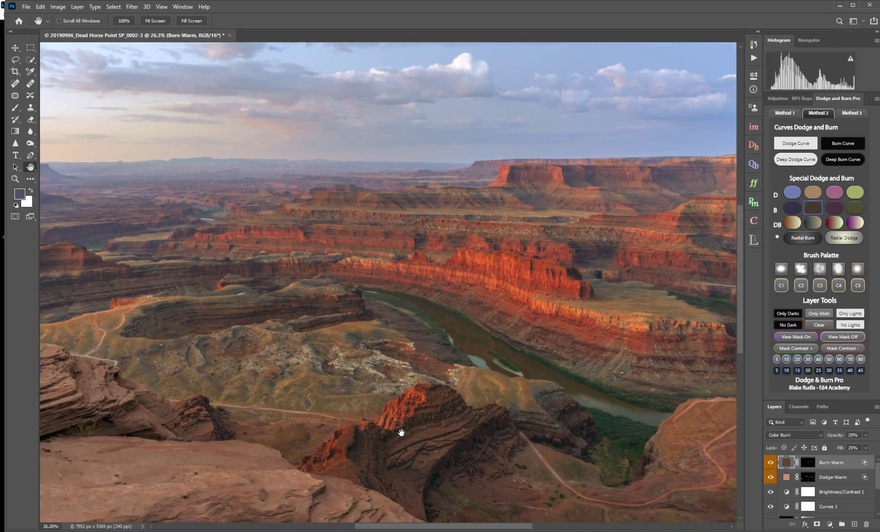
pyautogui.scroll(8, 401, 432)
pyautogui.moveTo(487, 367); pyautogui.dragTo(450, 411)
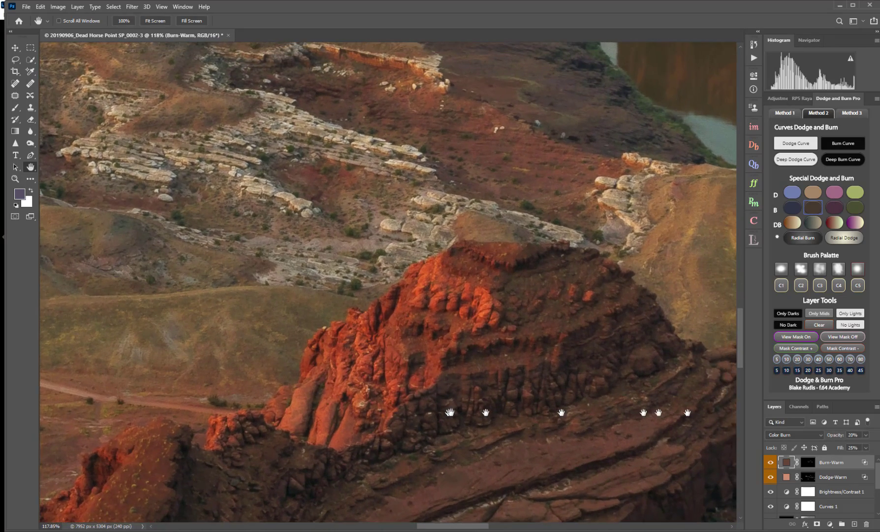
pyautogui.click(771, 463)
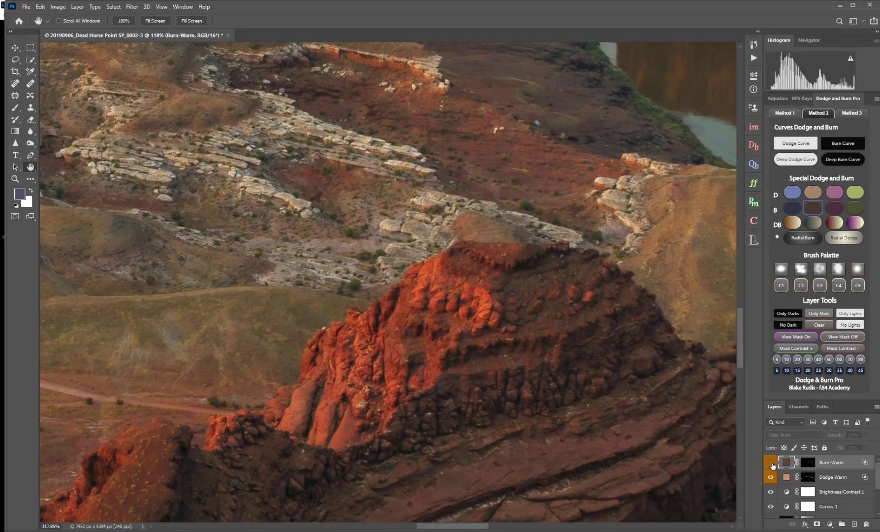
pyautogui.click(771, 462)
pyautogui.click(771, 462)
pyautogui.click(770, 462)
# - Compare the wider canyon, river bend and mesas with and without the Burn-Warm layer
pyautogui.scroll(-1, 545, 389)
pyautogui.scroll(-3, 539, 391)
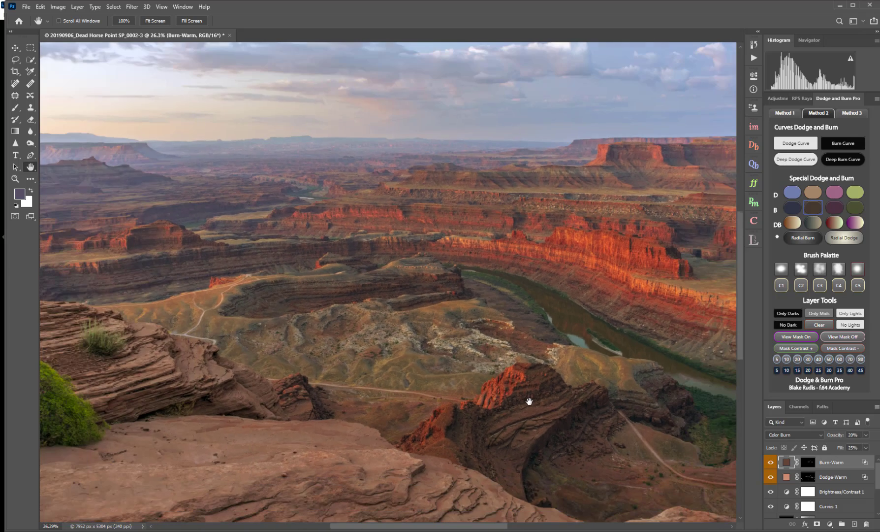
pyautogui.moveTo(589, 271); pyautogui.dragTo(451, 342)
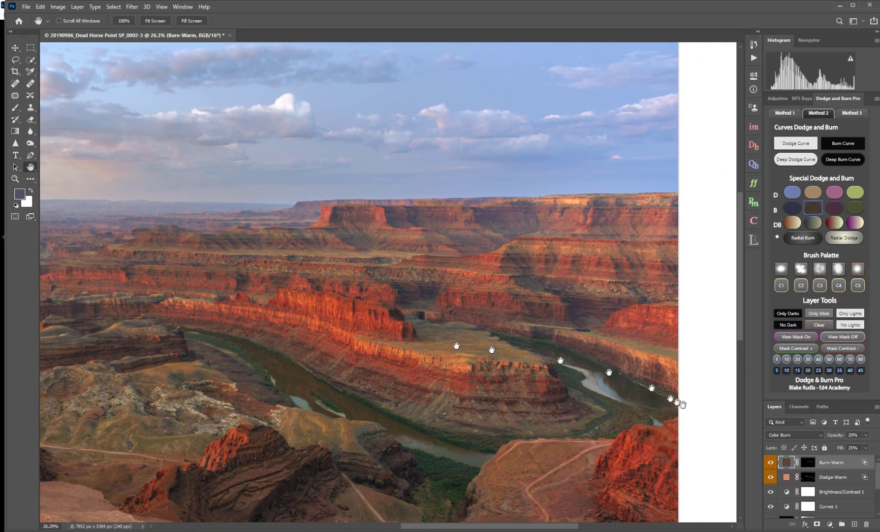
pyautogui.click(771, 462)
pyautogui.click(770, 463)
pyautogui.click(771, 462)
pyautogui.click(771, 463)
pyautogui.scroll(-2, 432, 386)
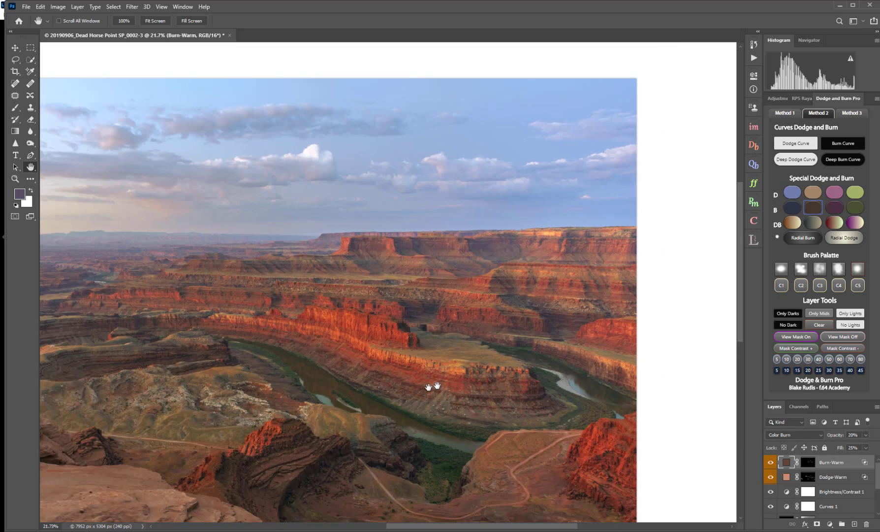
pyautogui.scroll(-1, 432, 387)
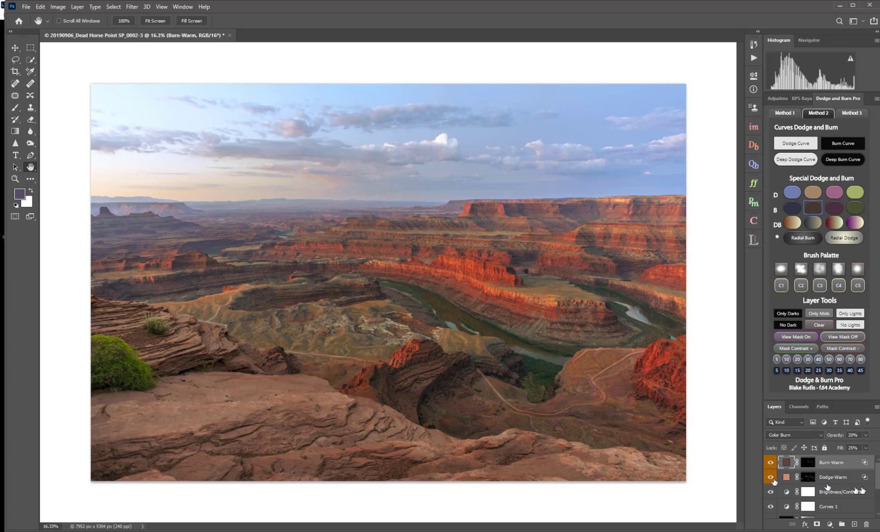
# - Group the Burn-Warm and Dodge-Warm layers into a new group named D & B
pyautogui.keyDown('shift'); pyautogui.click(843, 477); pyautogui.keyUp('shift')
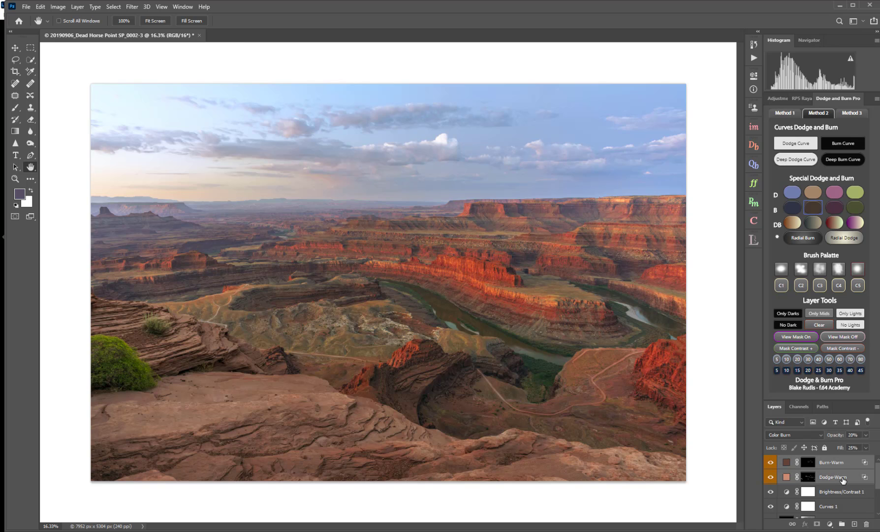
pyautogui.rightClick(843, 477)
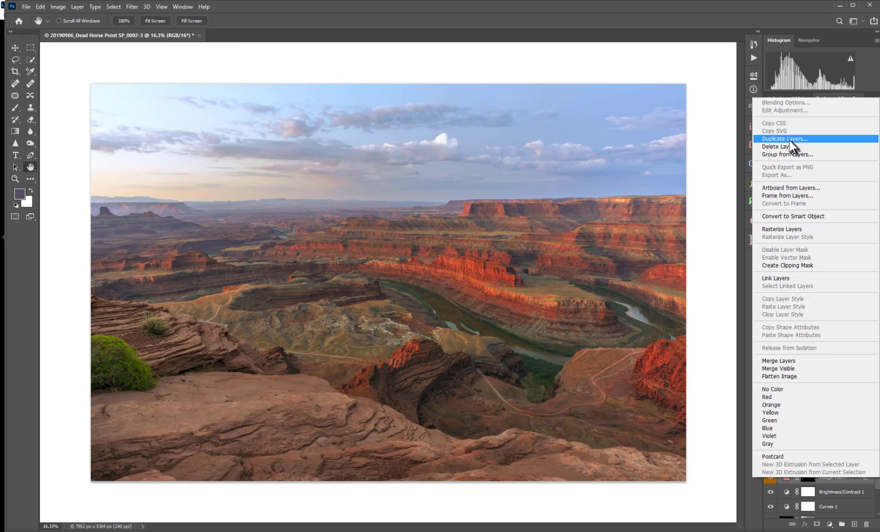
pyautogui.click(779, 157)
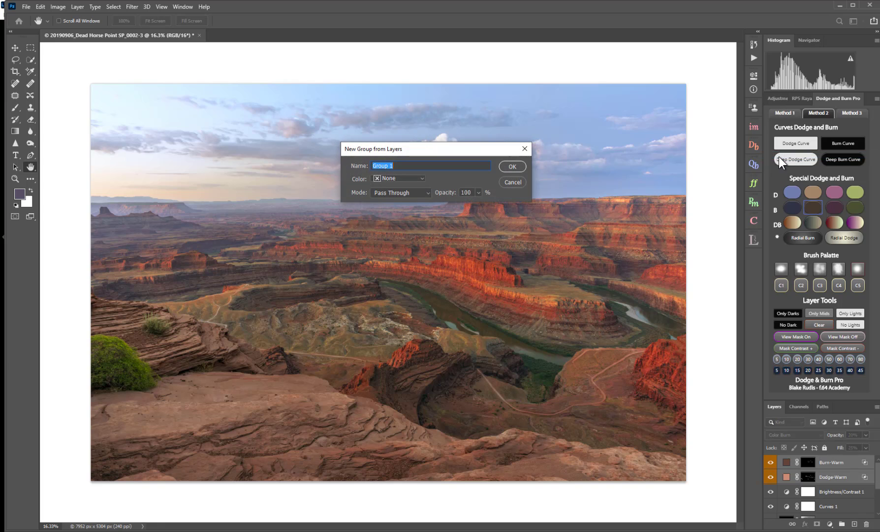
pyautogui.write('D & B')
pyautogui.press('Return')
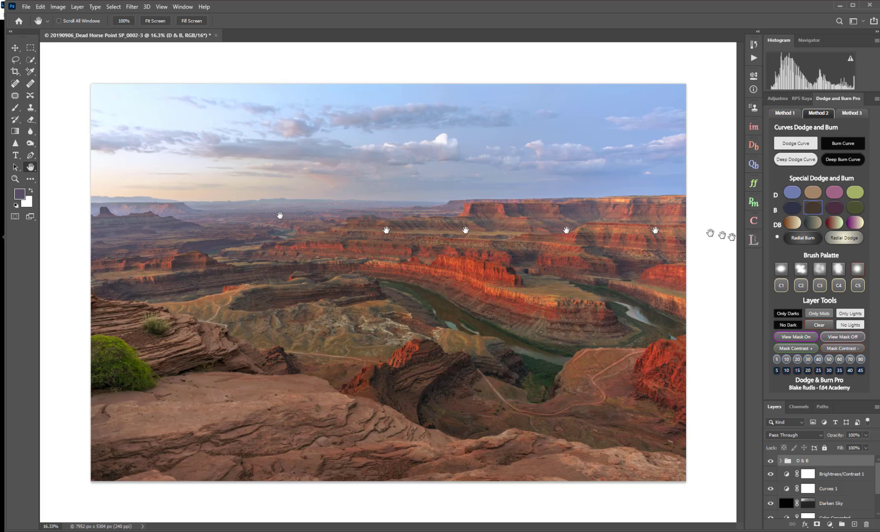
# - Add a Vivid Yellows adjustment layer above the D & B group using Raya Pro's yellow saturation option
pyautogui.click(801, 98)
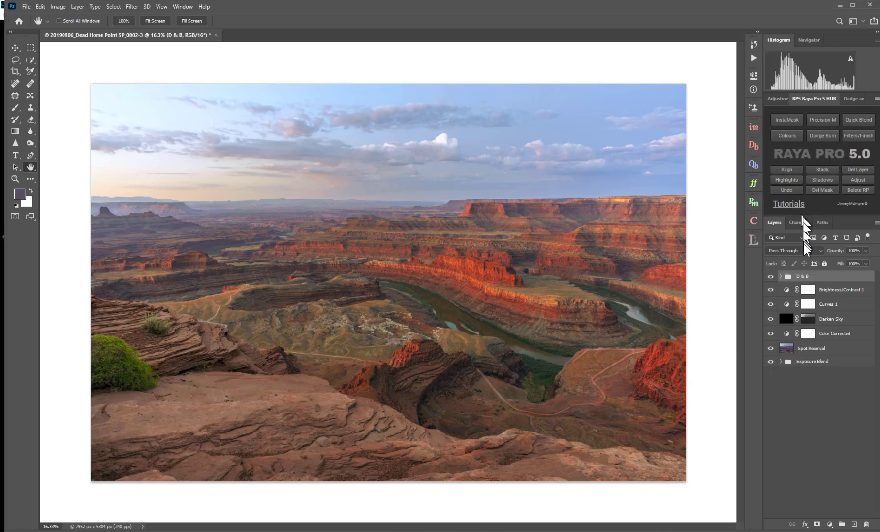
pyautogui.hotkey('ctrl', '+')
pyautogui.hotkey('ctrl', '-')
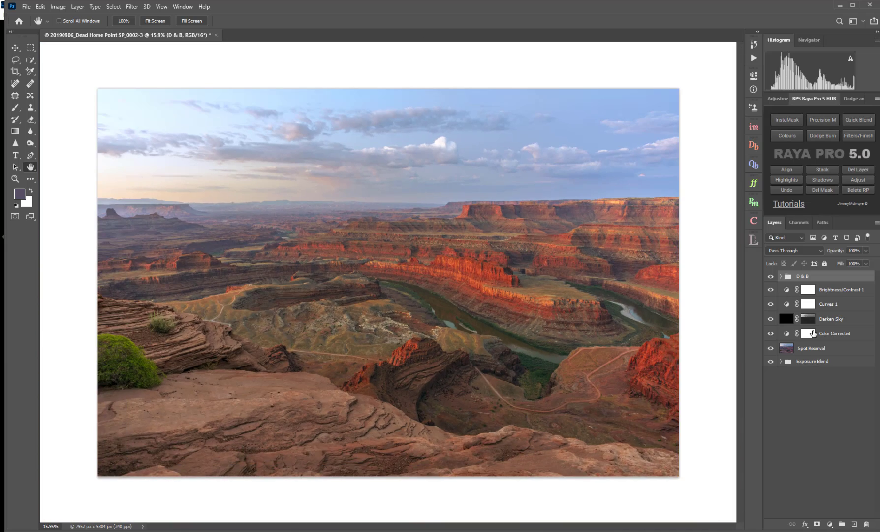
pyautogui.hotkey('ctrl', '-')
pyautogui.click(787, 135)
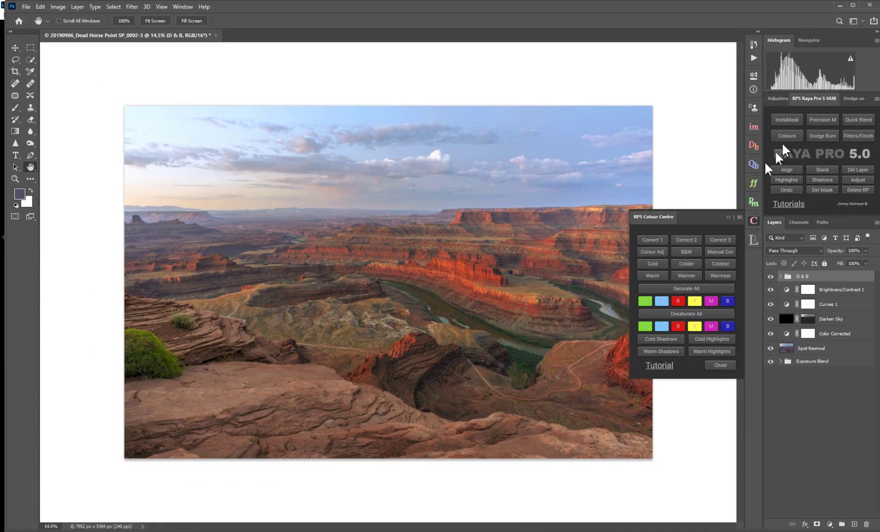
pyautogui.click(695, 300)
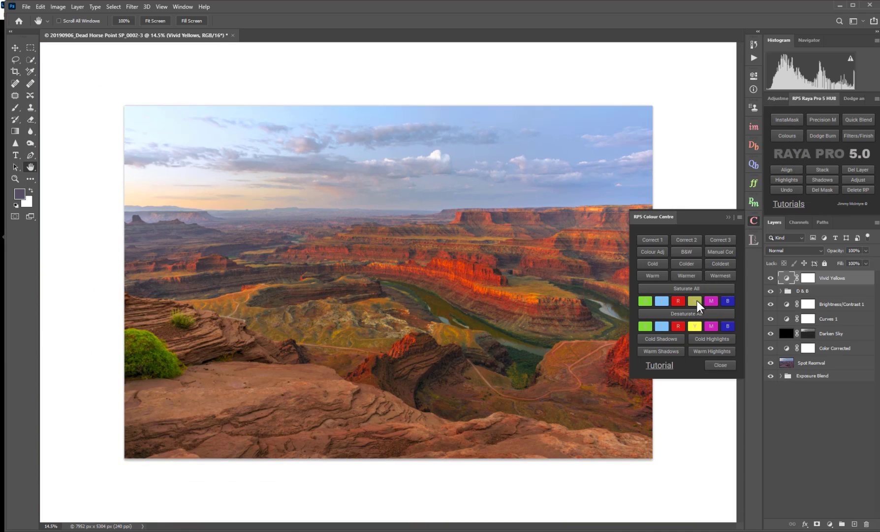
pyautogui.click(725, 217)
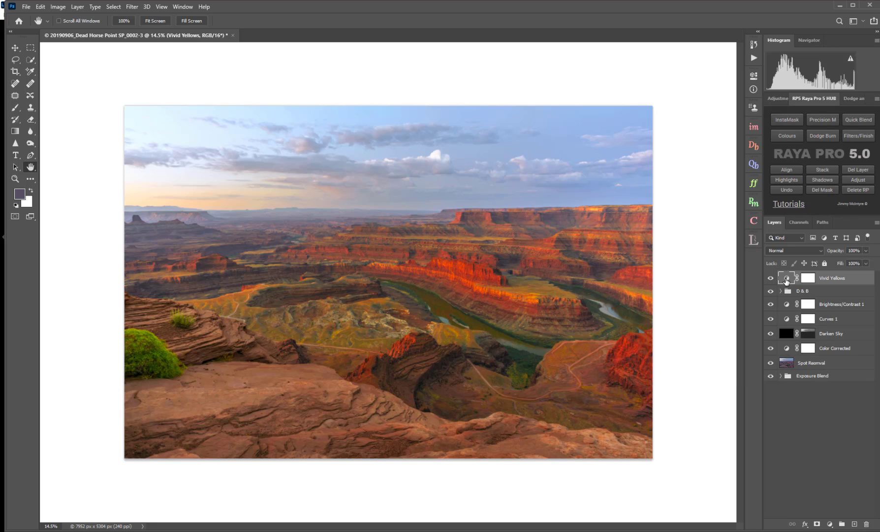
# - Compare the image with the Vivid Yellows layer hidden and shown, and set its Yellows saturation to +15
pyautogui.click(770, 278)
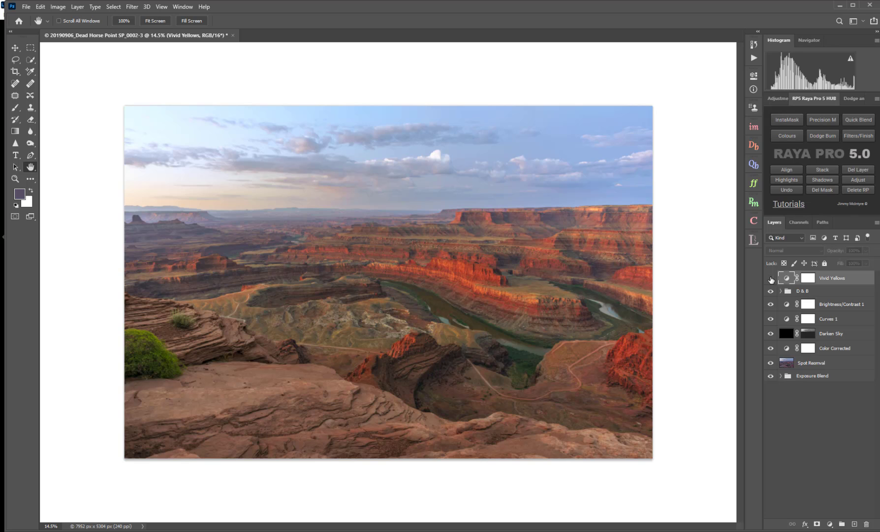
pyautogui.click(771, 279)
pyautogui.click(770, 279)
pyautogui.click(771, 279)
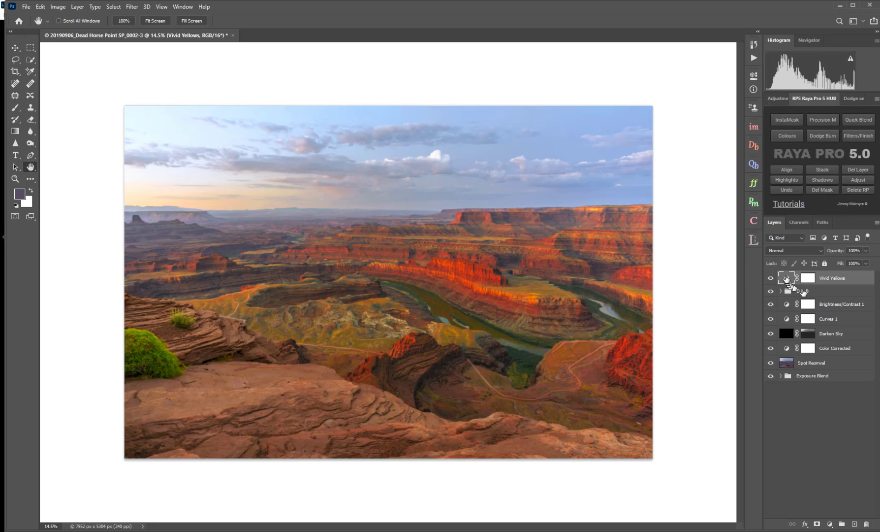
pyautogui.doubleClick(786, 279)
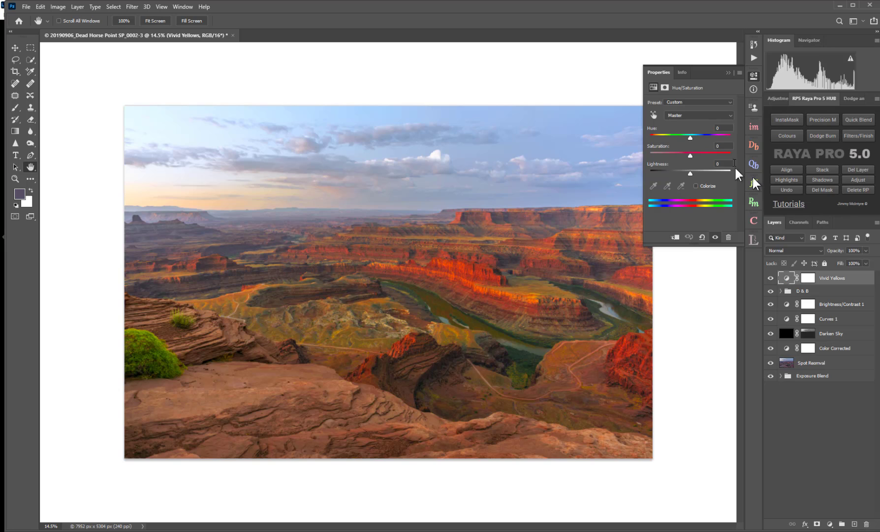
pyautogui.click(724, 116)
pyautogui.click(680, 137)
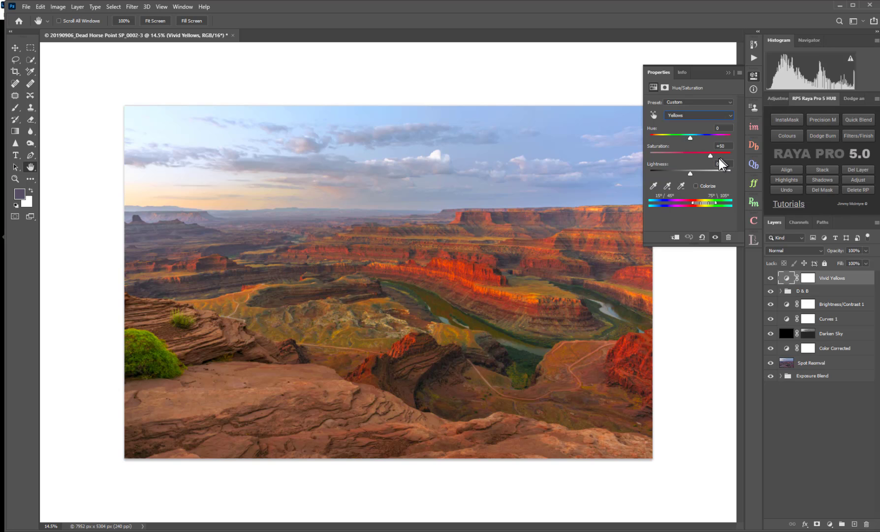
pyautogui.moveTo(710, 156); pyautogui.dragTo(697, 155)
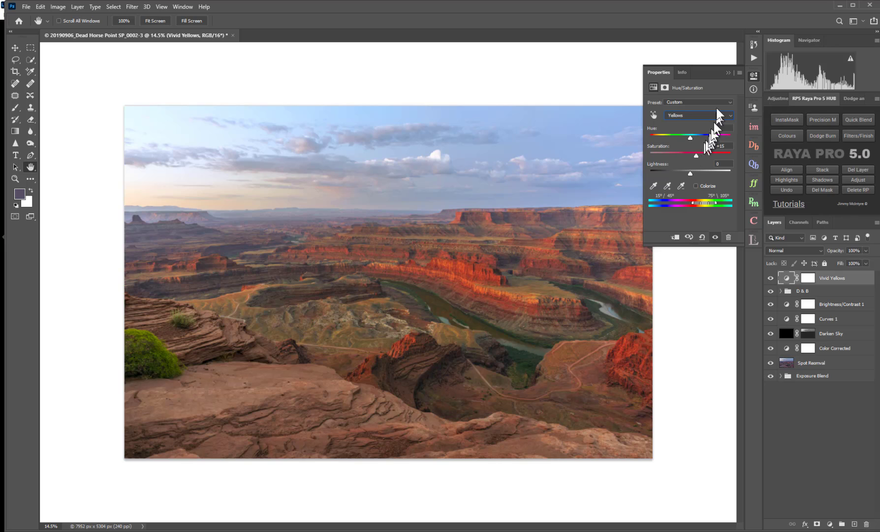
# - Compare the whole image with the Vivid Yellows layer hidden and shown
pyautogui.click(728, 73)
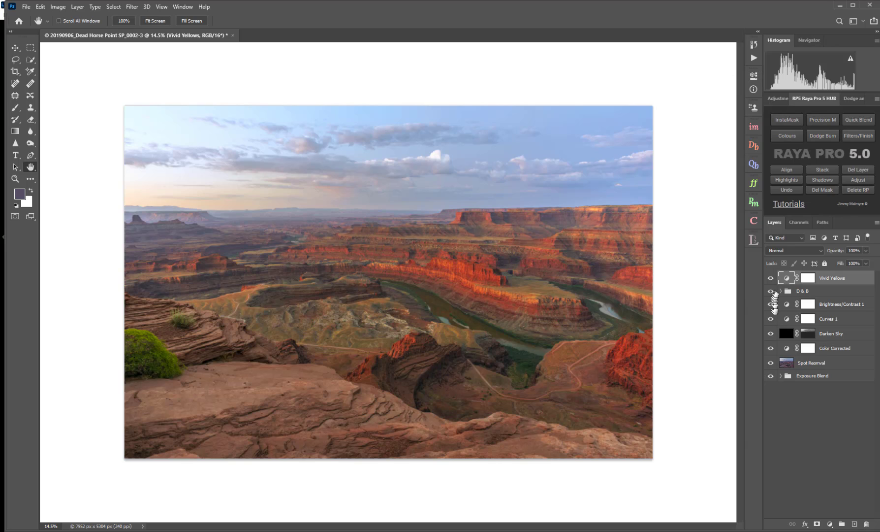
pyautogui.click(770, 278)
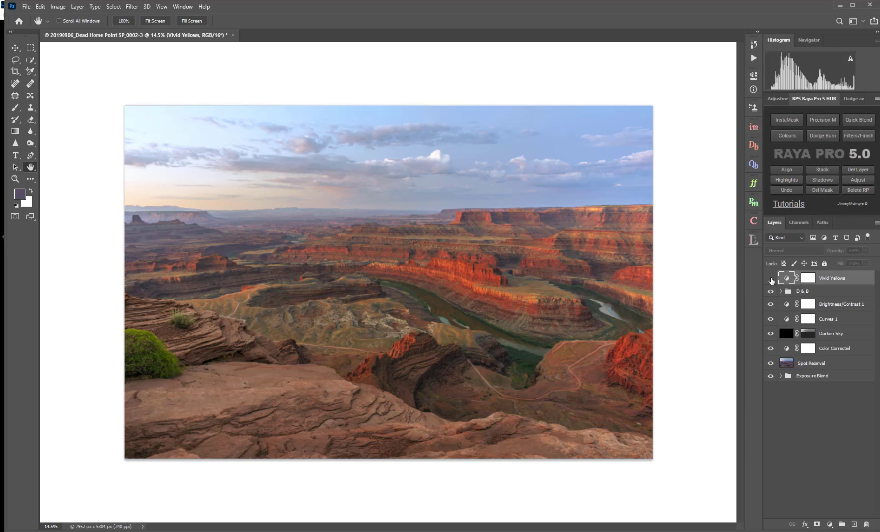
pyautogui.click(771, 278)
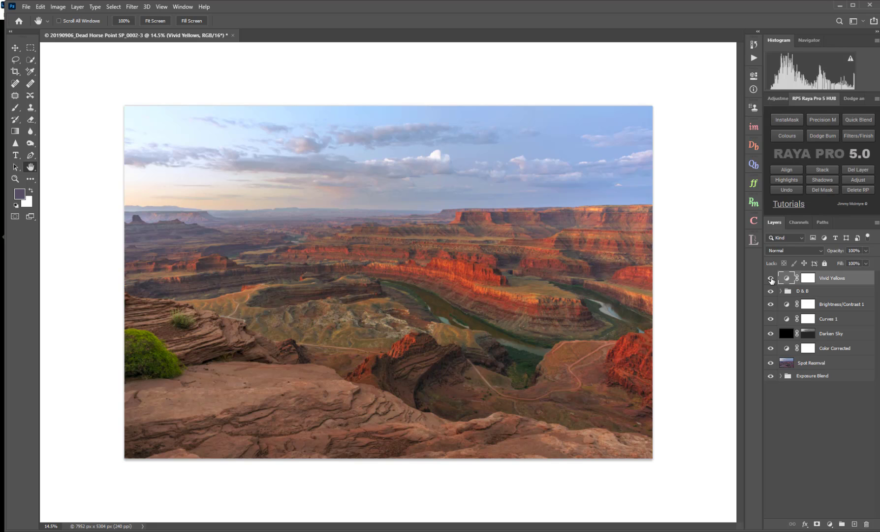
pyautogui.click(770, 279)
pyautogui.click(771, 279)
pyautogui.click(771, 278)
pyautogui.click(771, 279)
# - Set the Yellows saturation of the Vivid Yellows layer to +22
pyautogui.doubleClick(787, 280)
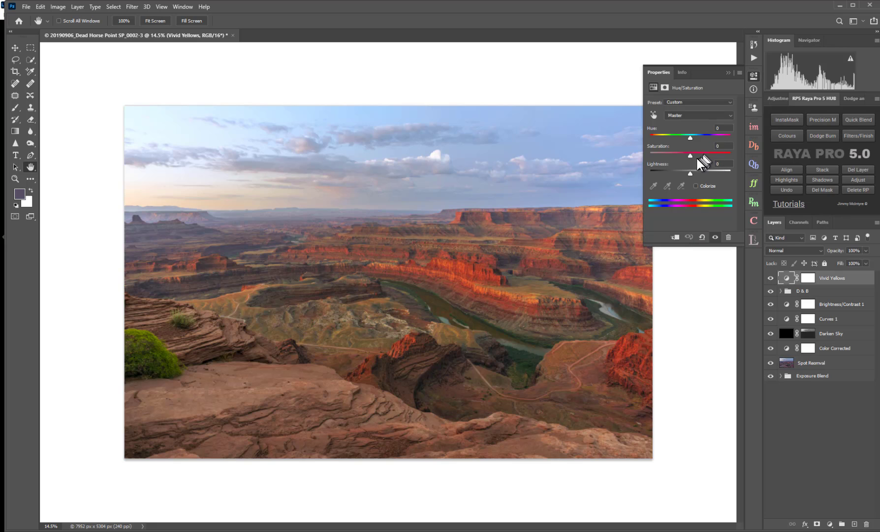
pyautogui.click(695, 116)
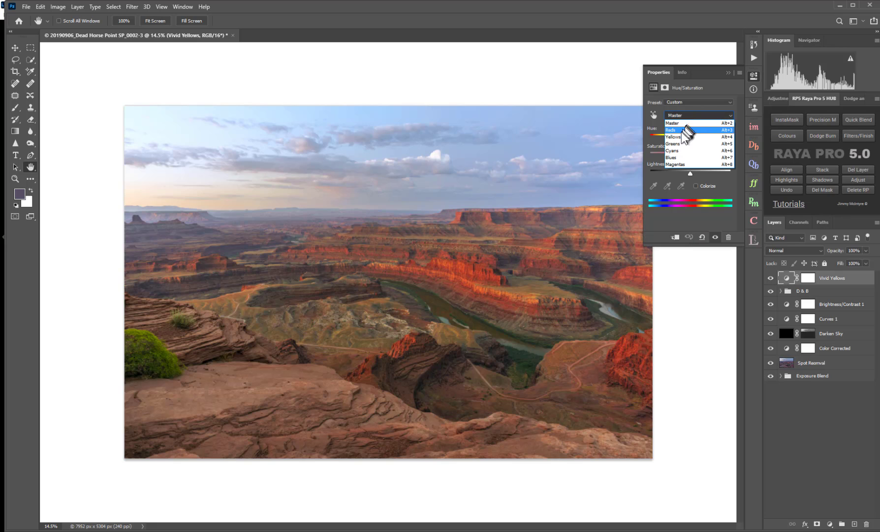
pyautogui.click(680, 137)
pyautogui.moveTo(690, 155); pyautogui.dragTo(698, 157)
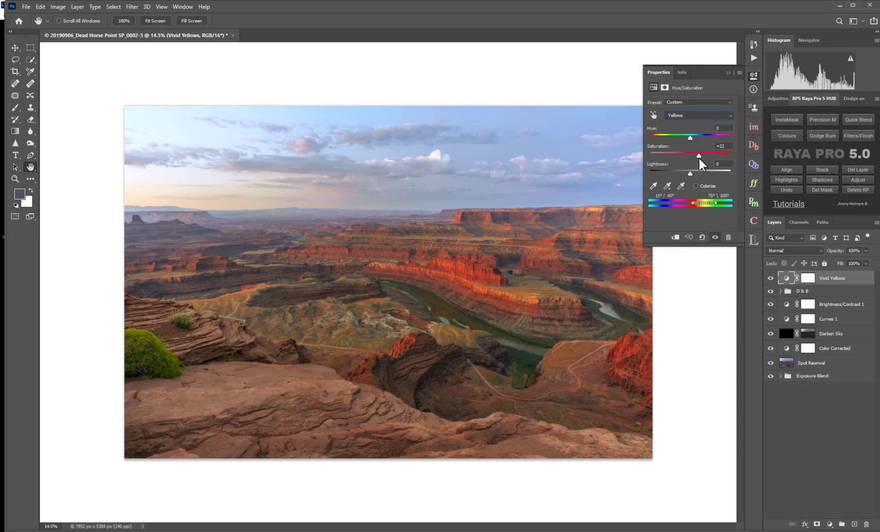
pyautogui.click(728, 72)
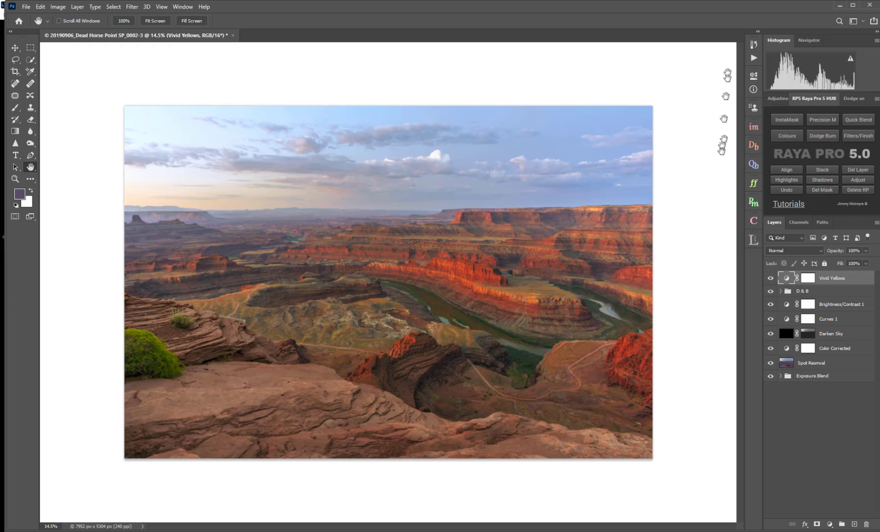
# - Compare the yellow hills and the river-bend cliffs up close with and without the Vivid Yellows layer
pyautogui.scroll(6, 258, 315)
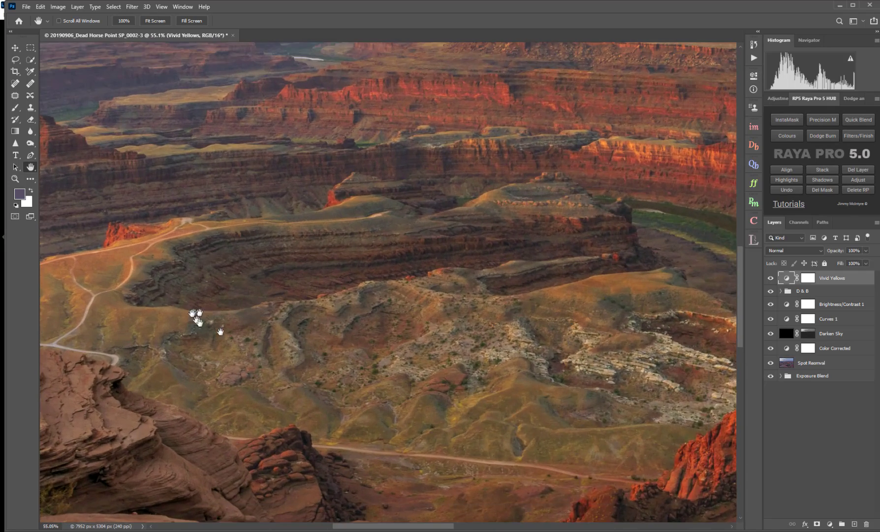
pyautogui.moveTo(195, 315); pyautogui.dragTo(355, 349)
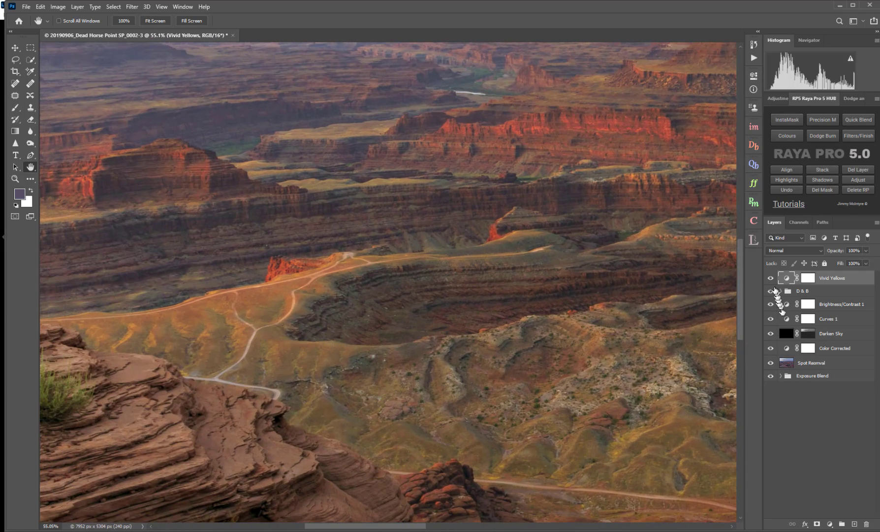
pyautogui.click(770, 278)
pyautogui.click(771, 278)
pyautogui.moveTo(650, 378); pyautogui.dragTo(217, 384)
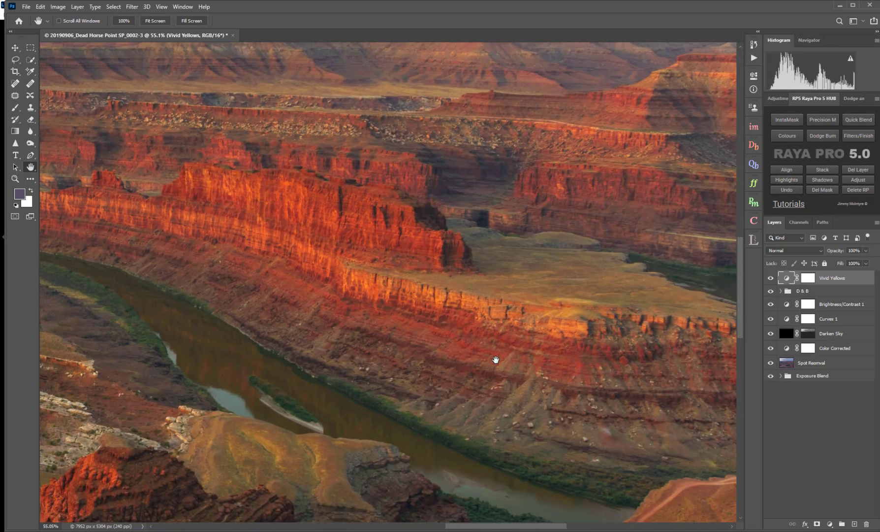
pyautogui.click(771, 279)
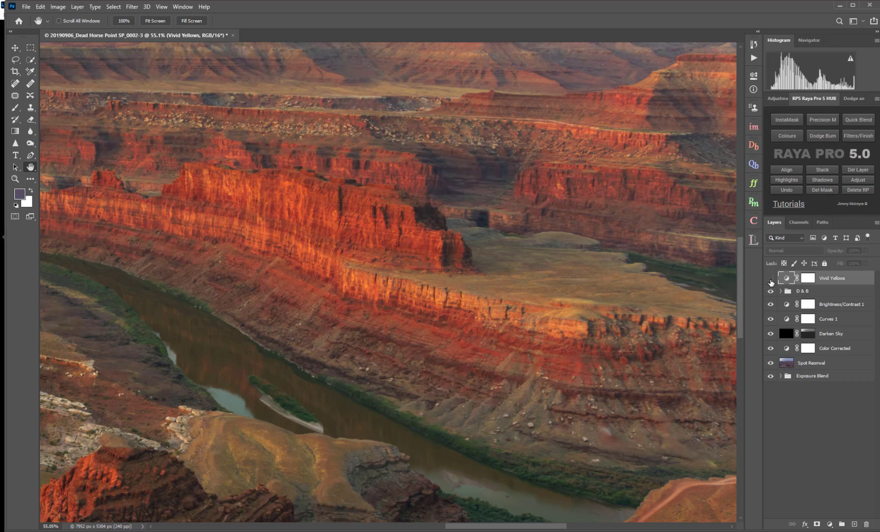
pyautogui.click(770, 280)
# - Compare the sky and distant horizon up close with the Vivid Yellows layer hidden and shown
pyautogui.moveTo(322, 245); pyautogui.dragTo(544, 407)
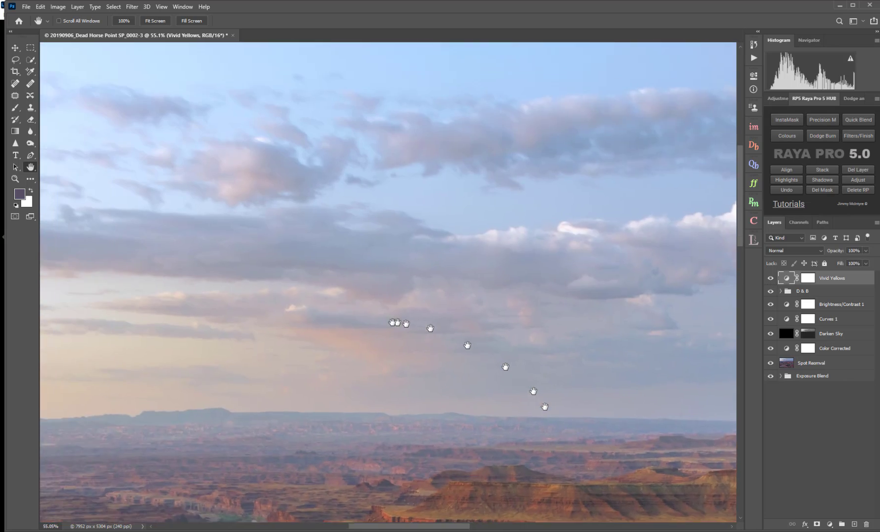
pyautogui.moveTo(384, 461); pyautogui.dragTo(531, 319)
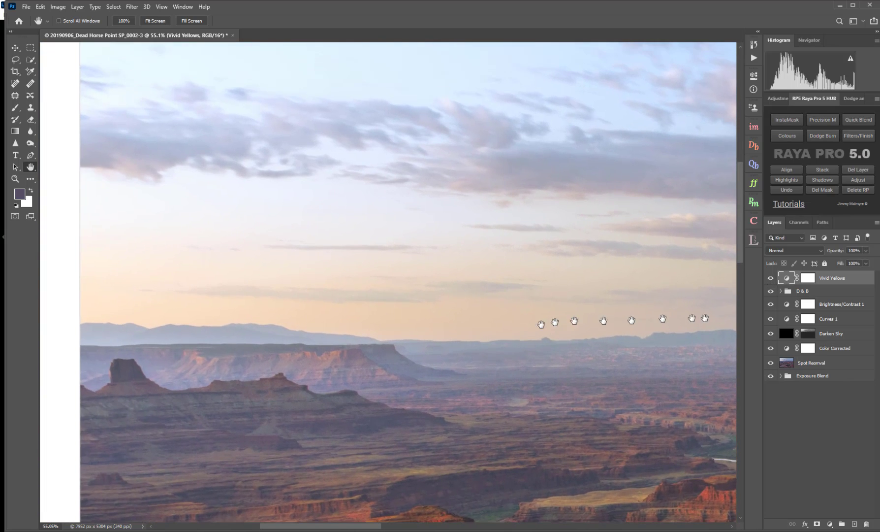
pyautogui.click(770, 280)
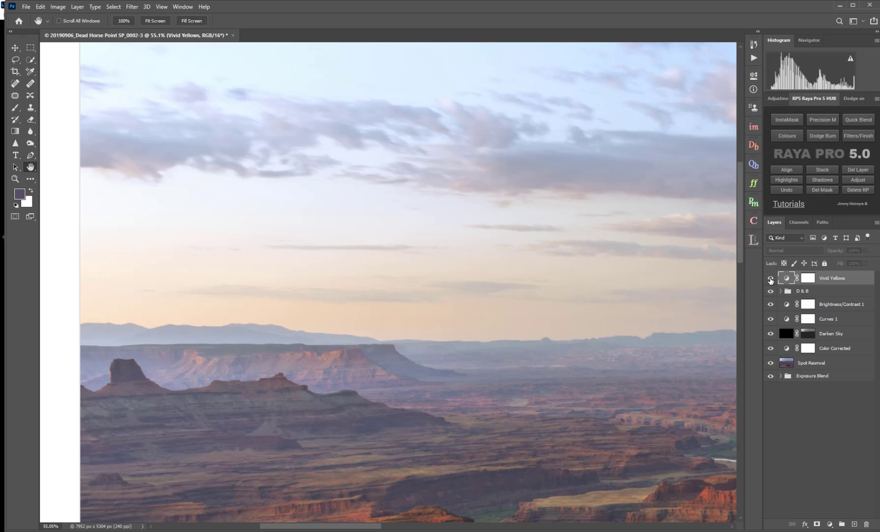
pyautogui.click(771, 279)
pyautogui.moveTo(672, 334); pyautogui.dragTo(305, 340)
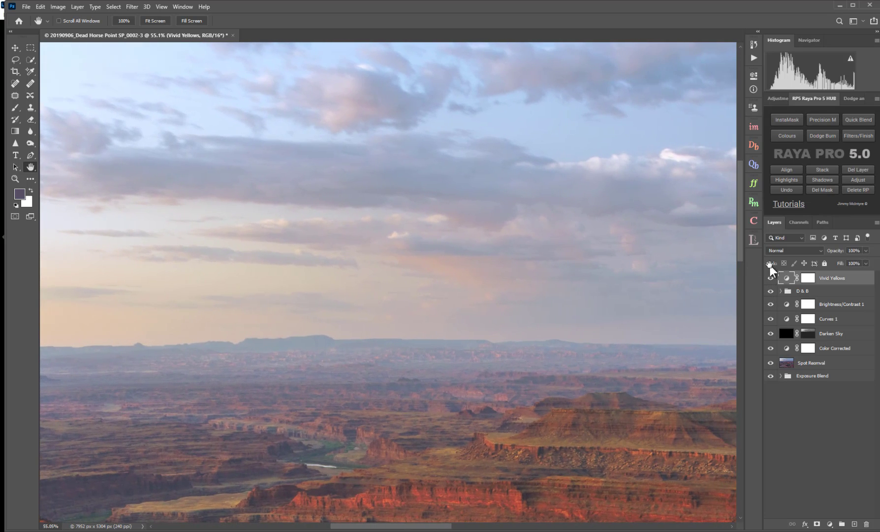
pyautogui.click(771, 280)
pyautogui.click(770, 280)
# - Compare the full photo with and without the Vivid Yellows adjustment
pyautogui.scroll(-5, 413, 387)
pyautogui.scroll(2, 411, 396)
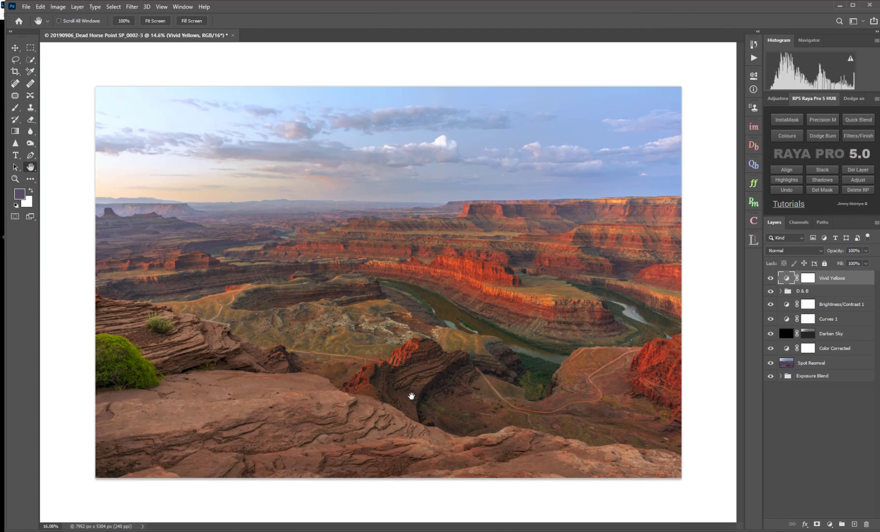
pyautogui.scroll(1, 412, 396)
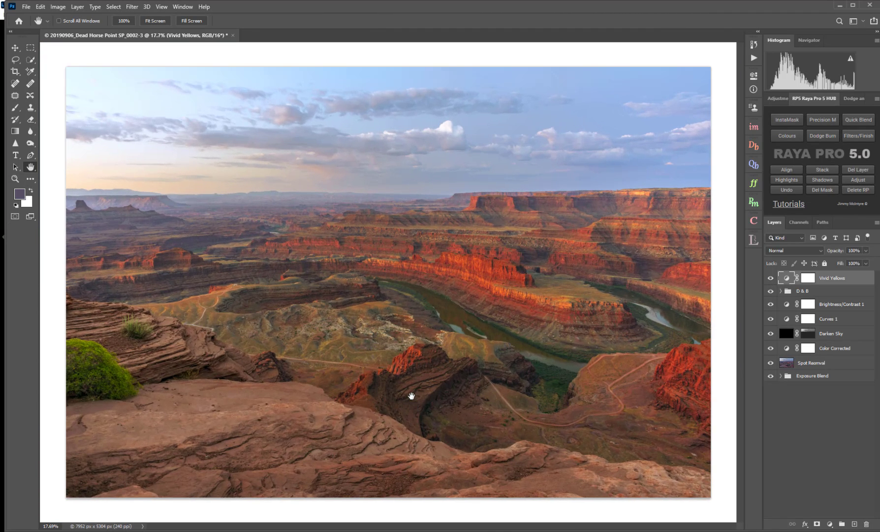
pyautogui.click(770, 279)
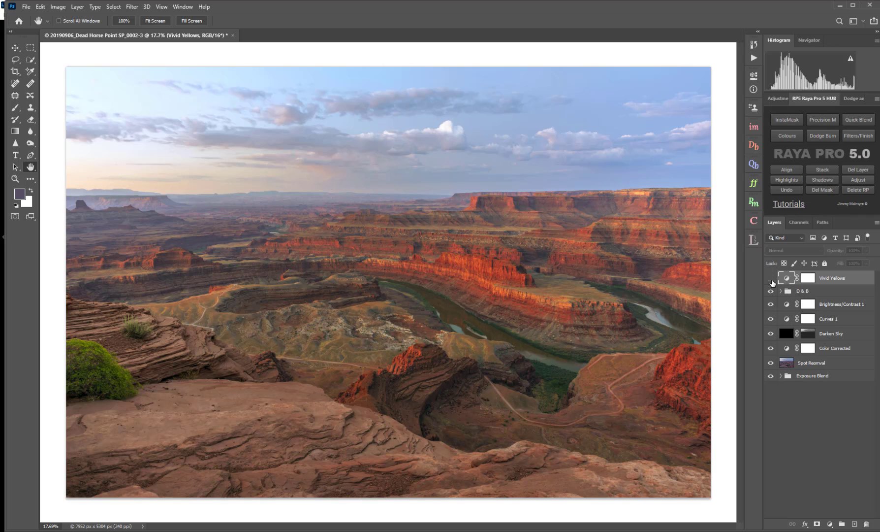
pyautogui.click(770, 278)
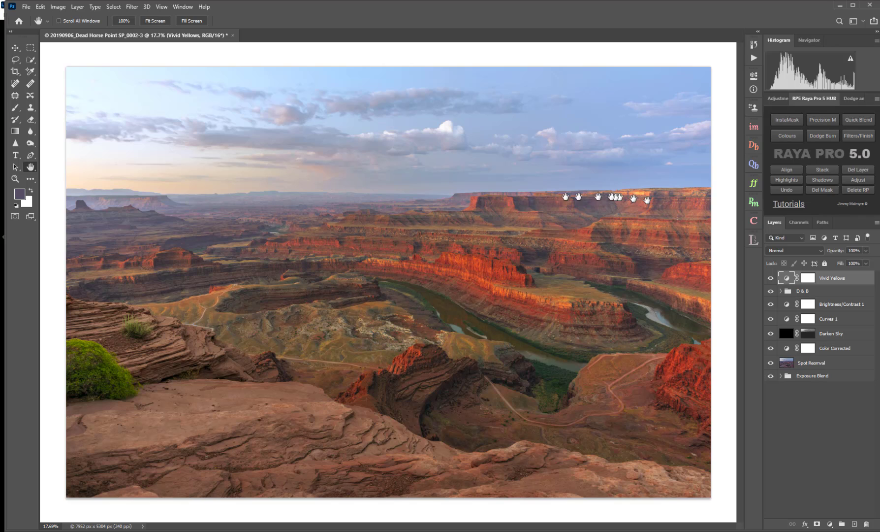
# - Examine the distant mesa rim and the sunlit river-bend cliffs at high magnification for detail and sharpness
pyautogui.scroll(3, 654, 205)
pyautogui.scroll(5, 654, 207)
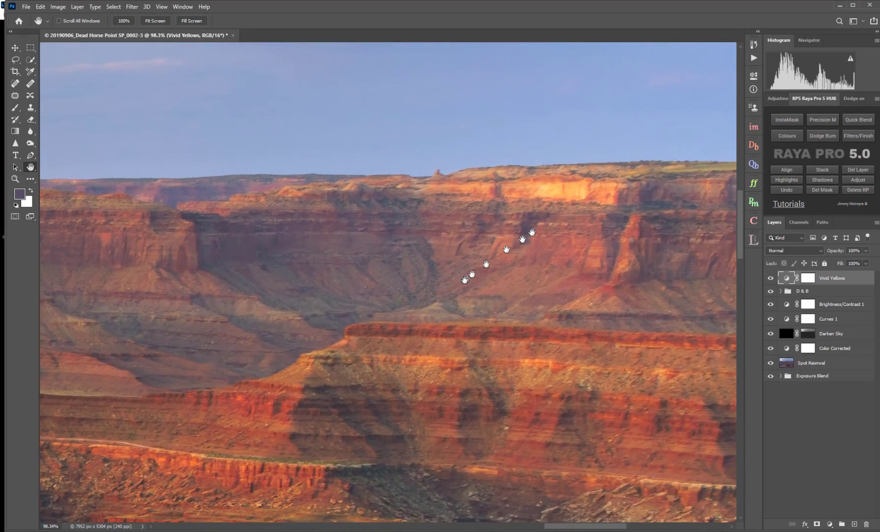
pyautogui.scroll(-8, 462, 281)
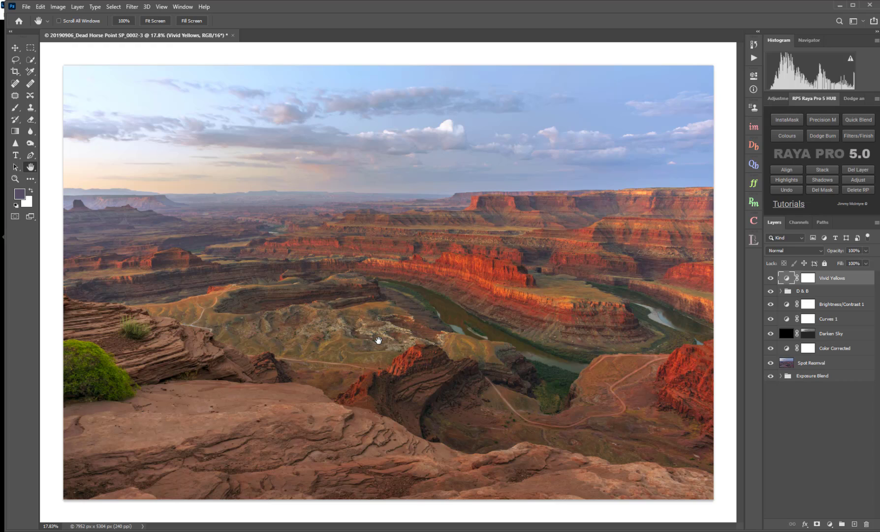
pyautogui.scroll(8, 509, 294)
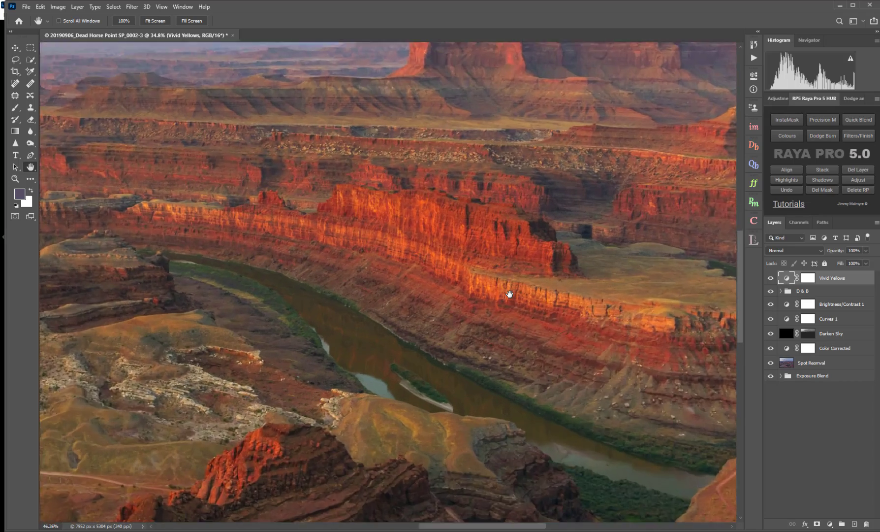
pyautogui.scroll(2, 509, 294)
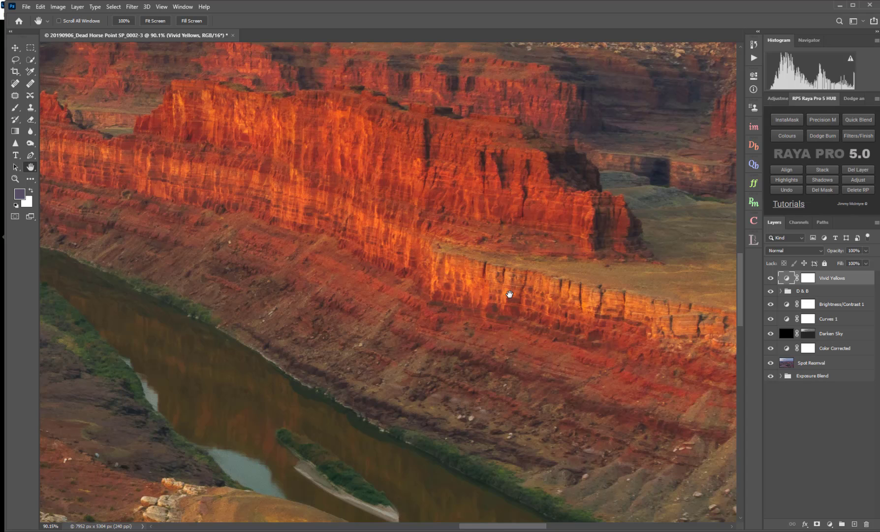
pyautogui.scroll(-2, 509, 294)
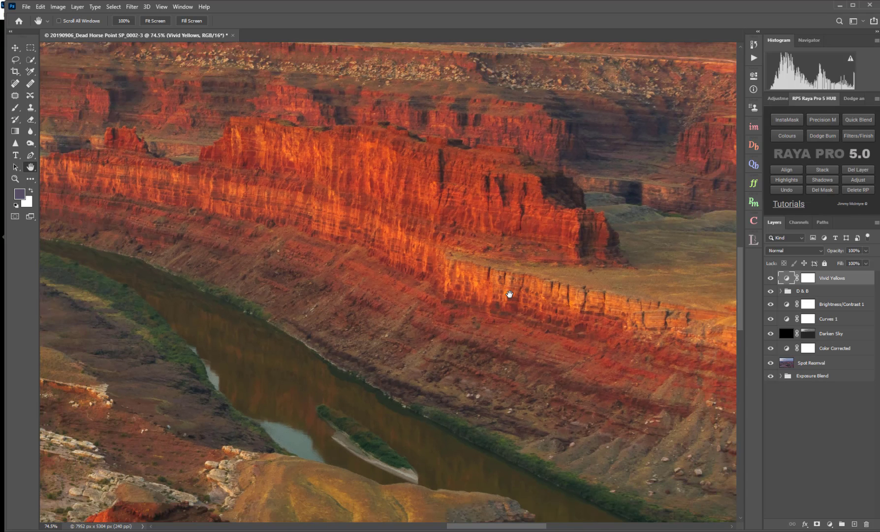
pyautogui.scroll(-1, 509, 295)
pyautogui.scroll(-1, 509, 295)
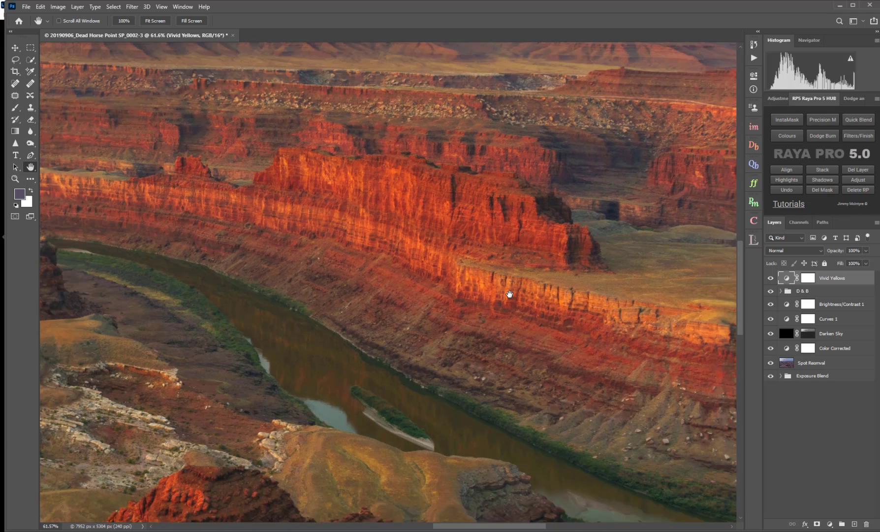
pyautogui.moveTo(535, 234); pyautogui.dragTo(447, 248)
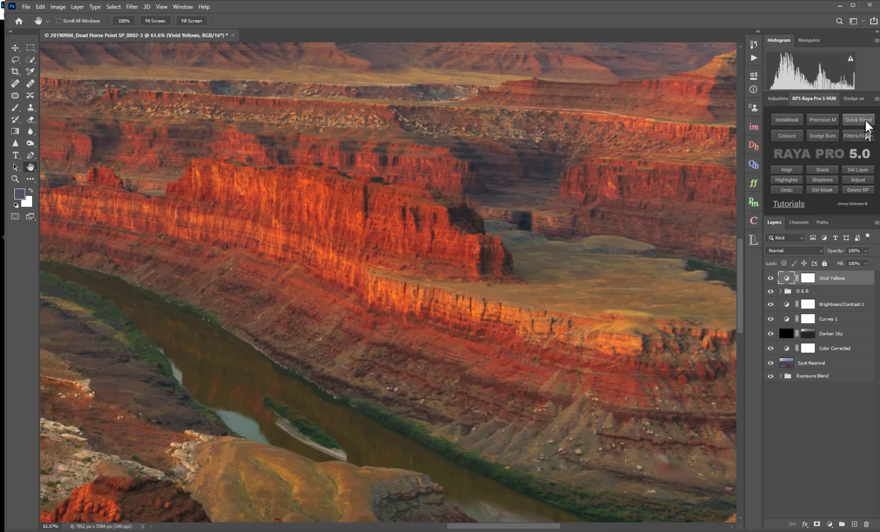
# - Sharpen the image through Raya Pro's filters, with mask levels 152, 0.51 and 241 and an Unsharp Mask of 45% amount and 0.8-pixel radius
pyautogui.click(861, 135)
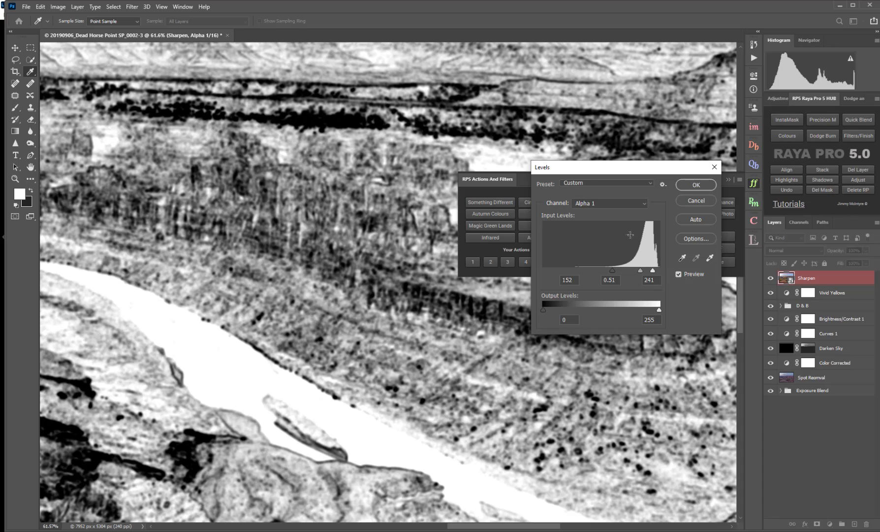
pyautogui.click(693, 186)
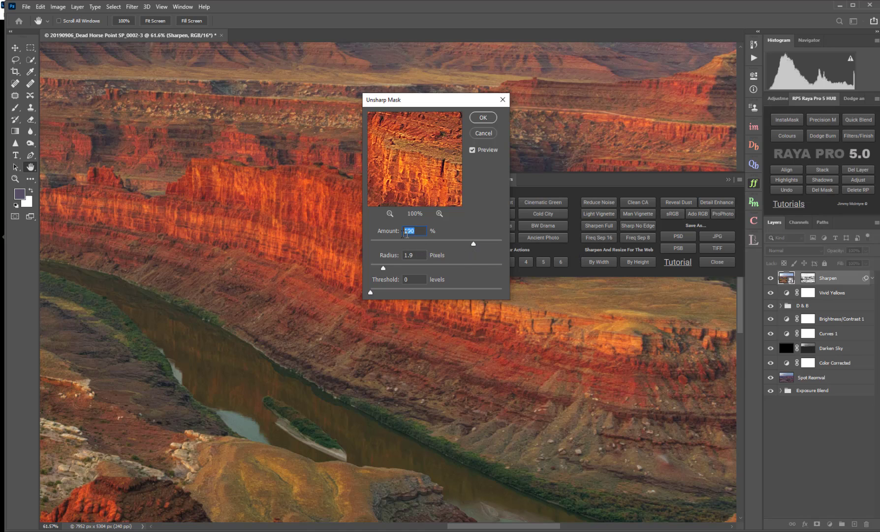
pyautogui.write('7')
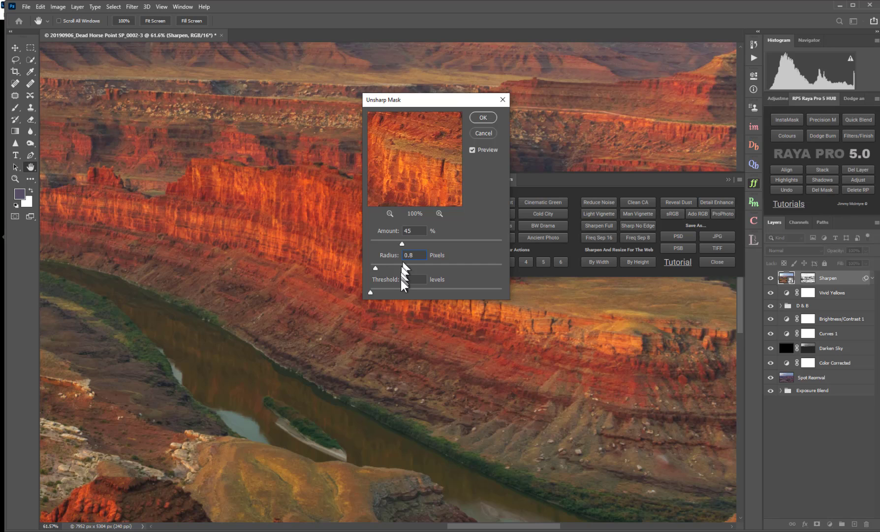
pyautogui.click(484, 118)
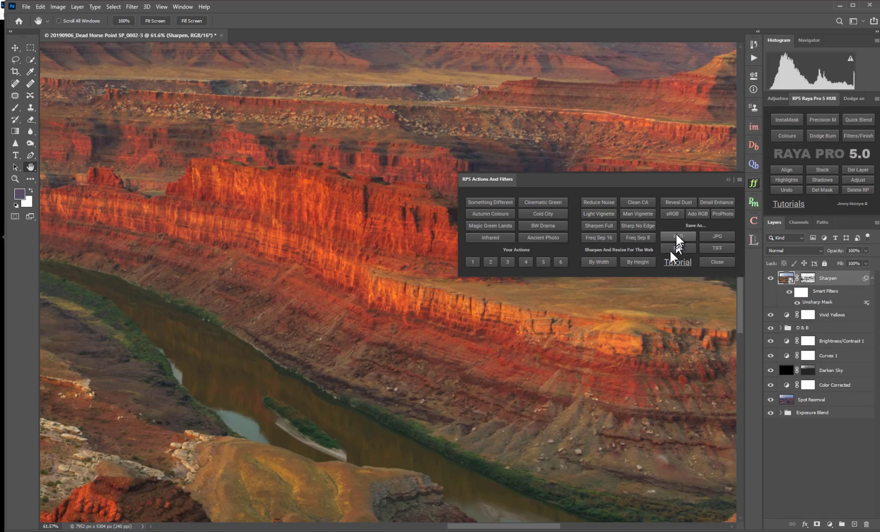
pyautogui.click(726, 180)
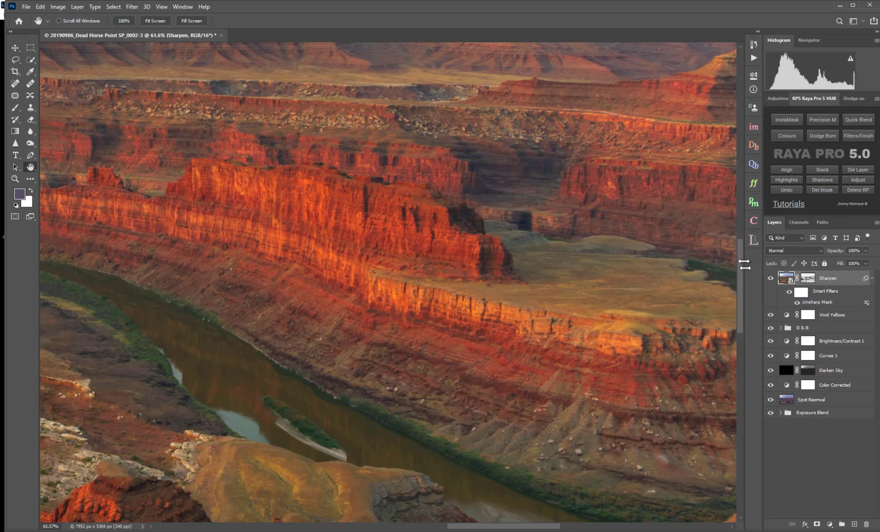
# - Compare the river-bend cliffs and the wider canyon with the Sharpen layer hidden and shown
pyautogui.click(770, 279)
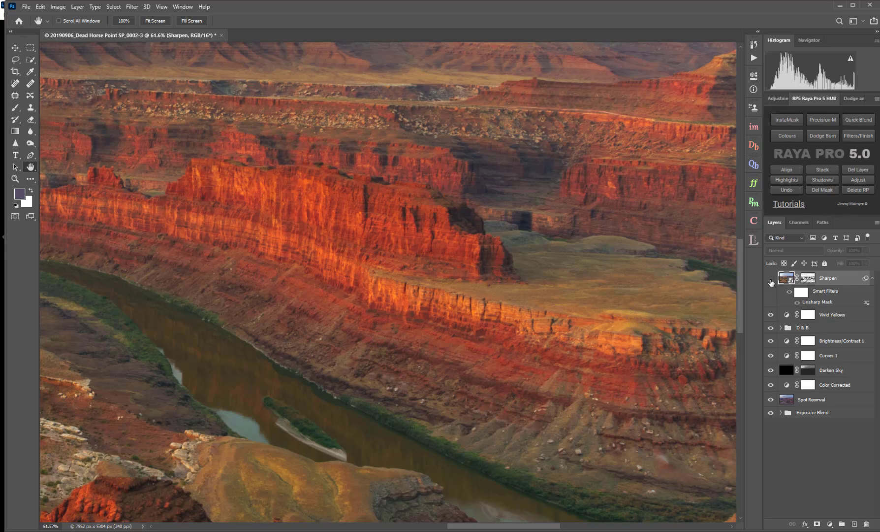
pyautogui.click(771, 280)
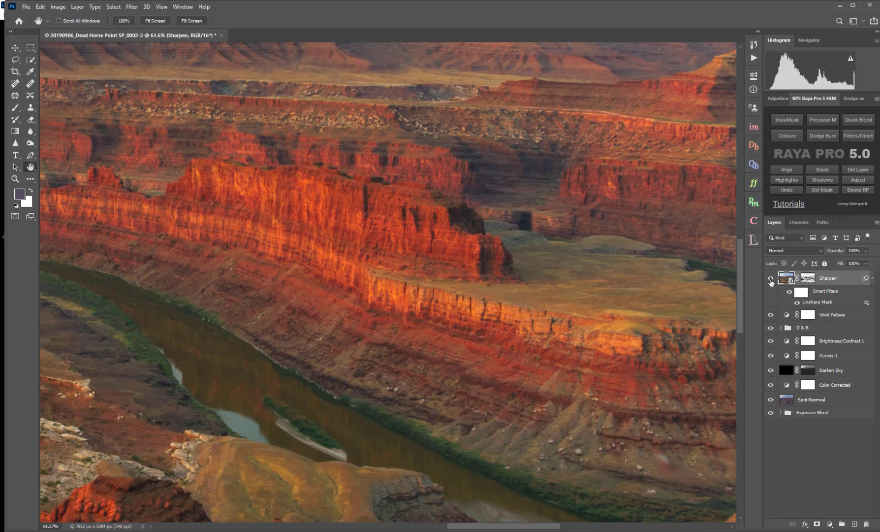
pyautogui.click(771, 279)
pyautogui.click(770, 280)
pyautogui.scroll(-3, 467, 313)
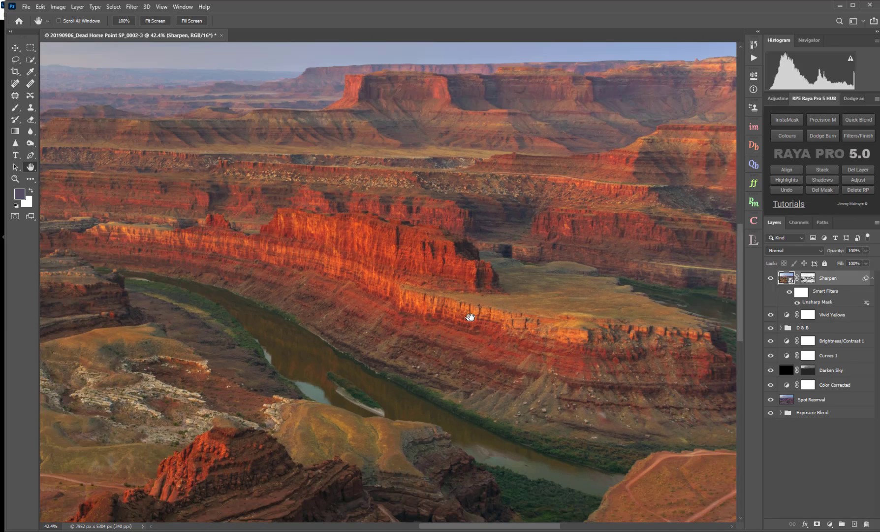
pyautogui.click(771, 280)
pyautogui.click(770, 280)
pyautogui.click(771, 280)
pyautogui.click(770, 279)
# - Compare the sunlit cliff face at higher magnification with and without sharpening, and review the full photo
pyautogui.scroll(3, 448, 279)
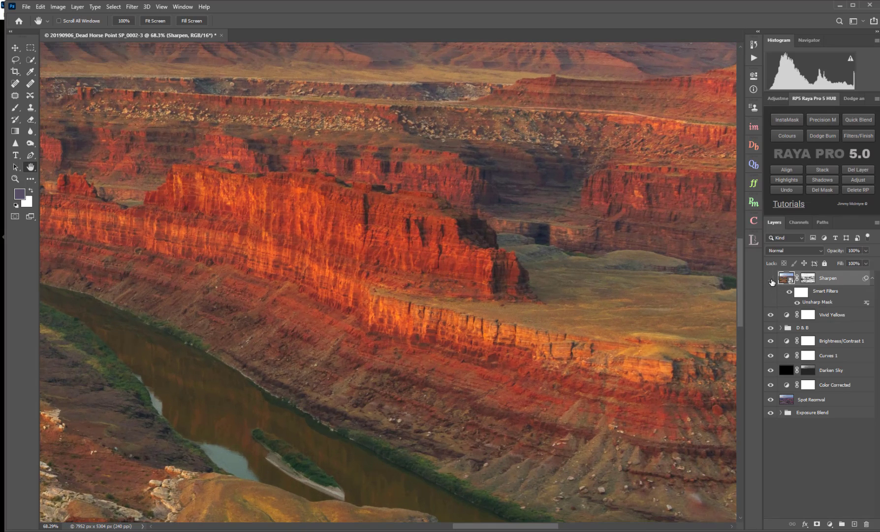
pyautogui.click(772, 280)
pyautogui.click(771, 279)
pyautogui.click(771, 279)
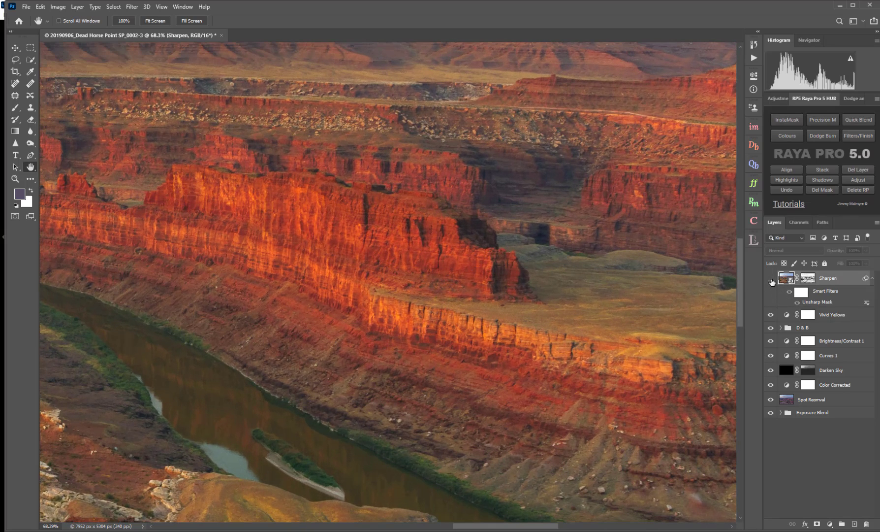
pyautogui.click(771, 280)
pyautogui.click(771, 279)
pyautogui.click(771, 279)
pyautogui.click(772, 280)
pyautogui.click(771, 280)
pyautogui.click(771, 280)
pyautogui.click(771, 280)
pyautogui.click(771, 280)
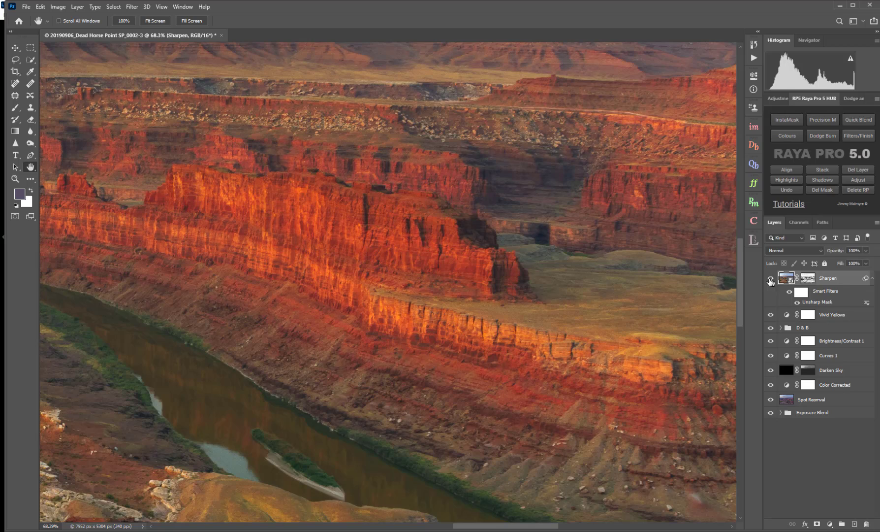
pyautogui.scroll(-5, 470, 338)
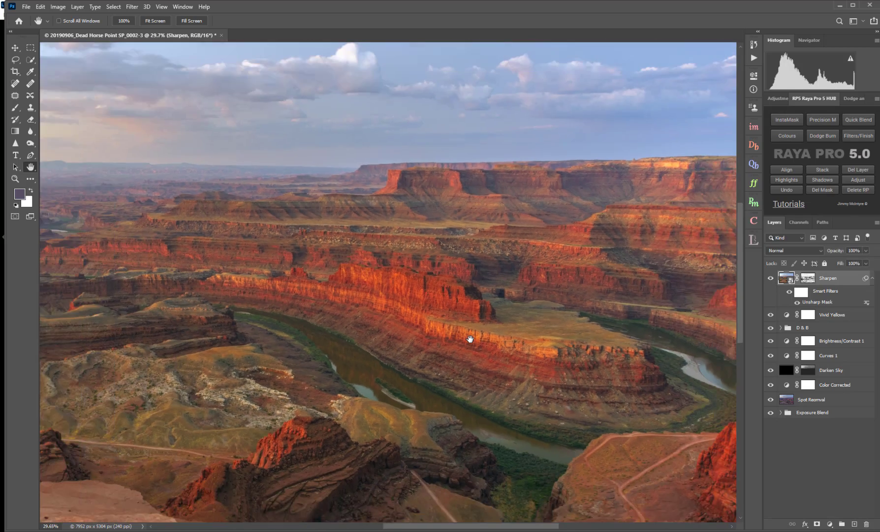
pyautogui.scroll(-3, 470, 338)
pyautogui.scroll(1, 470, 339)
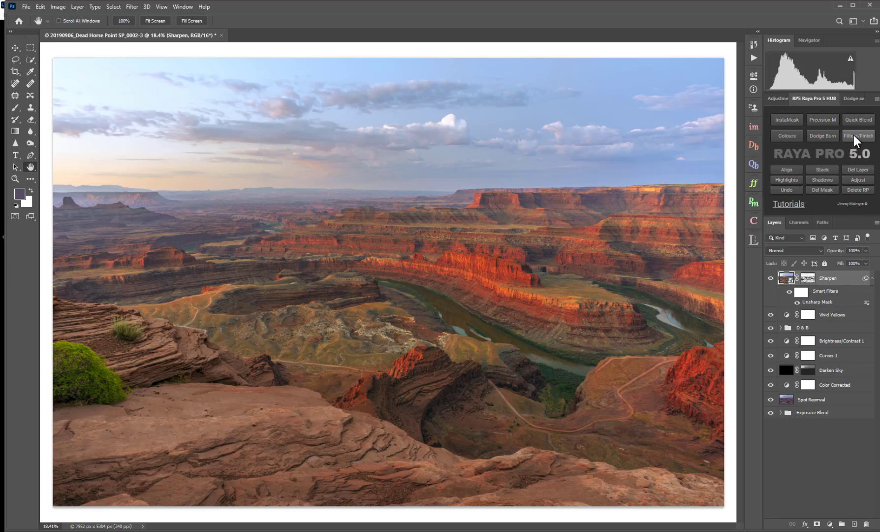
# - Apply Raya Pro's Orton Effect with a Gaussian Blur radius of 115 pixels and the Levels white input at 192
pyautogui.click(833, 135)
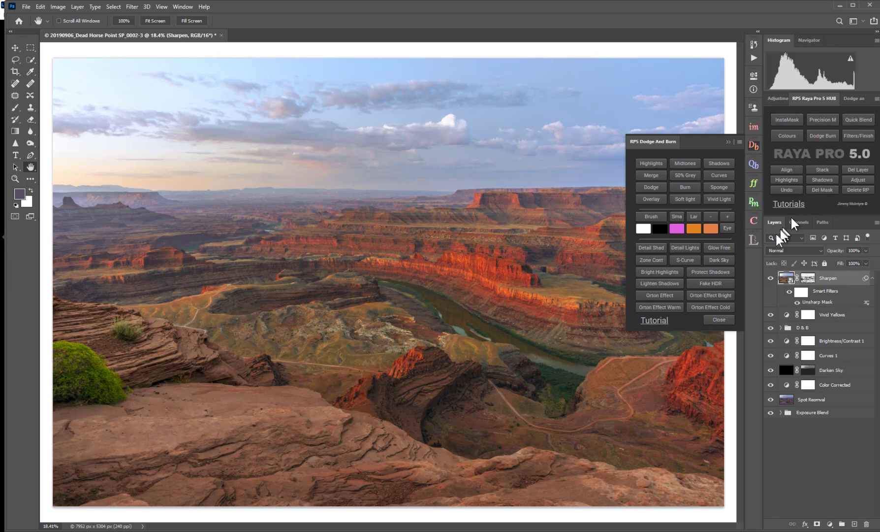
pyautogui.click(664, 296)
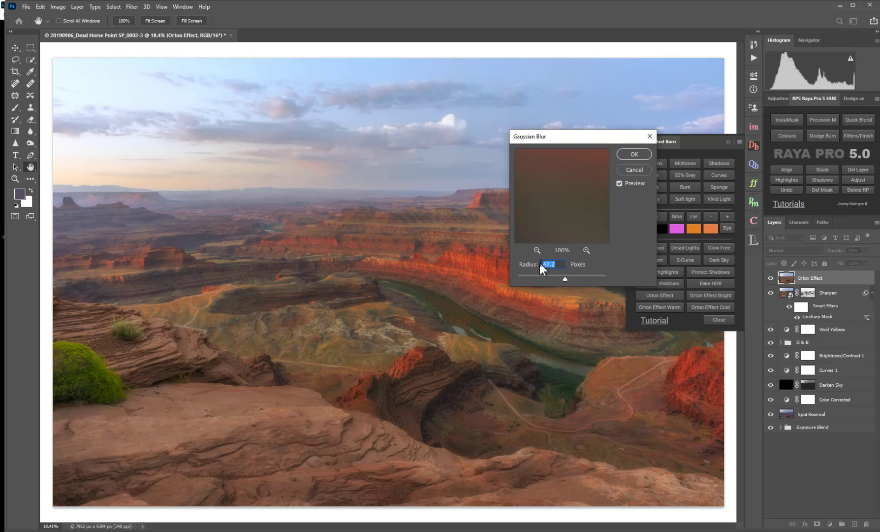
pyautogui.write('1')
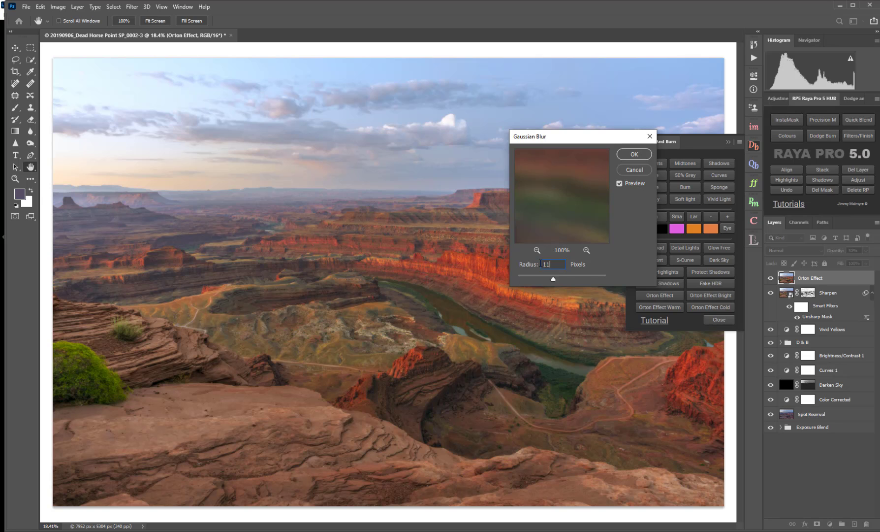
pyautogui.write('05')
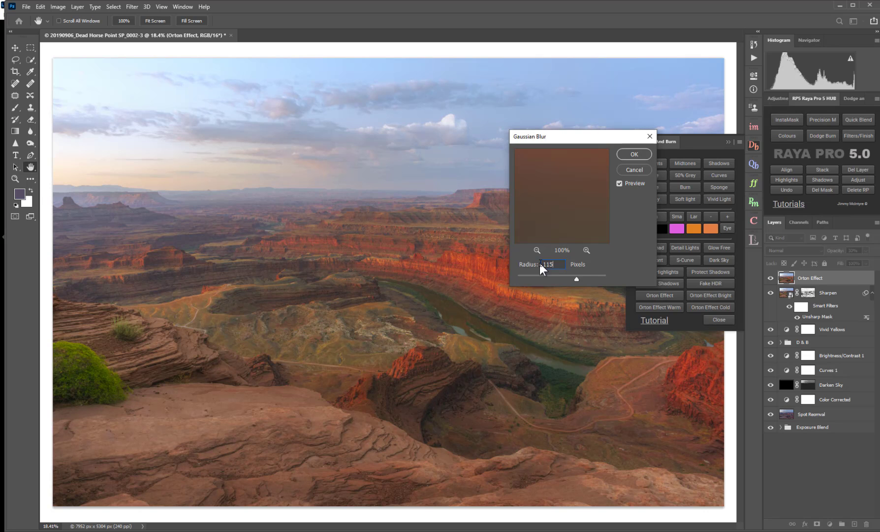
pyautogui.click(628, 155)
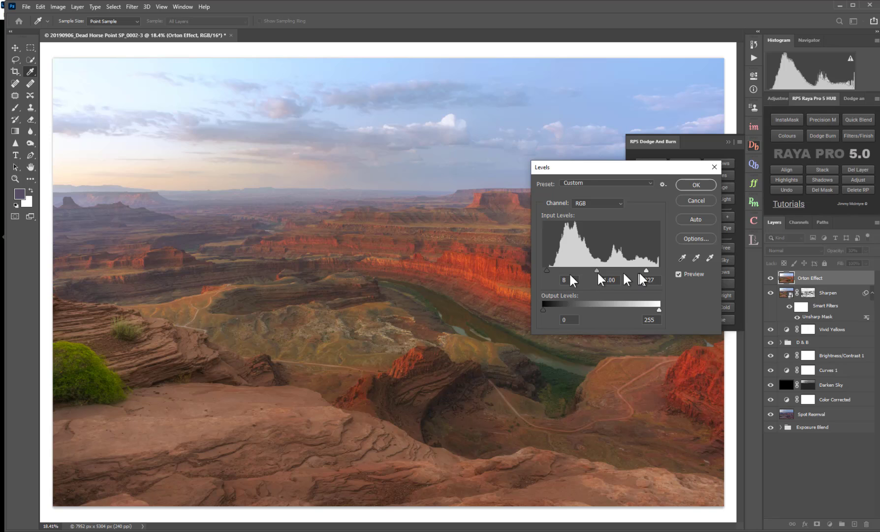
pyautogui.moveTo(647, 270)
pyautogui.mouseDown()
pyautogui.moveTo(658, 270)
pyautogui.moveTo(617, 269)
pyautogui.moveTo(642, 268)
pyautogui.moveTo(632, 271)
pyautogui.mouseUp()
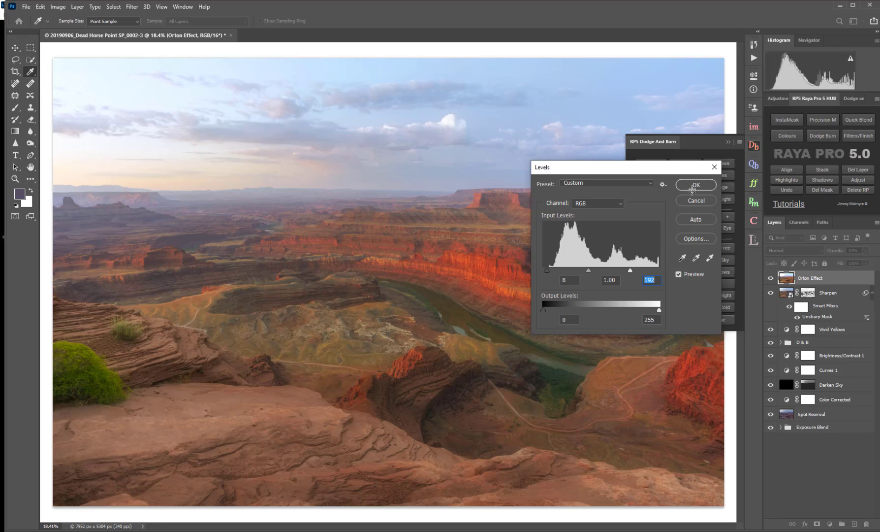
pyautogui.click(693, 186)
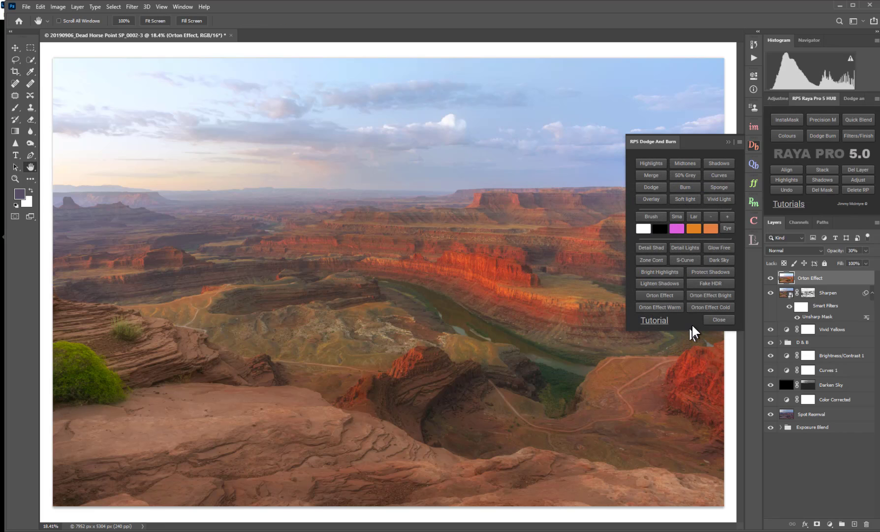
pyautogui.click(739, 143)
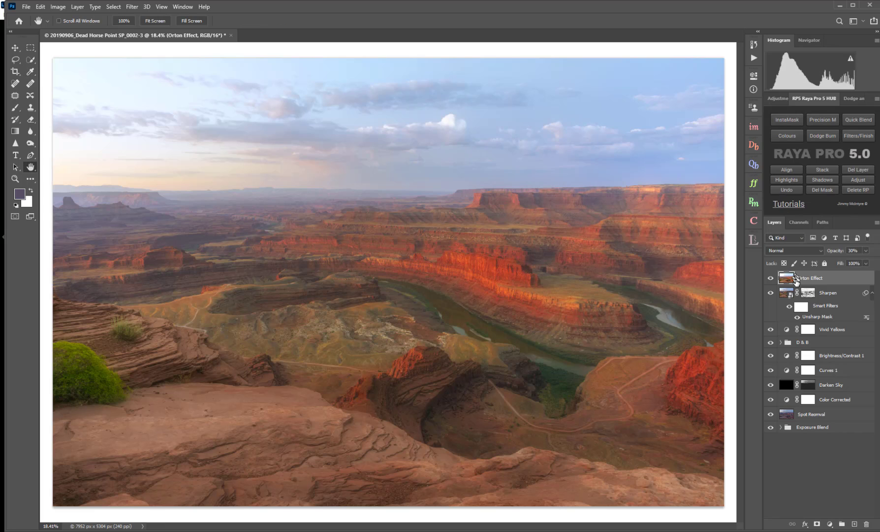
# - Lower the Orton Effect layer's opacity to 15% and compare the photo with the glow hidden and shown
pyautogui.scroll(5, 510, 305)
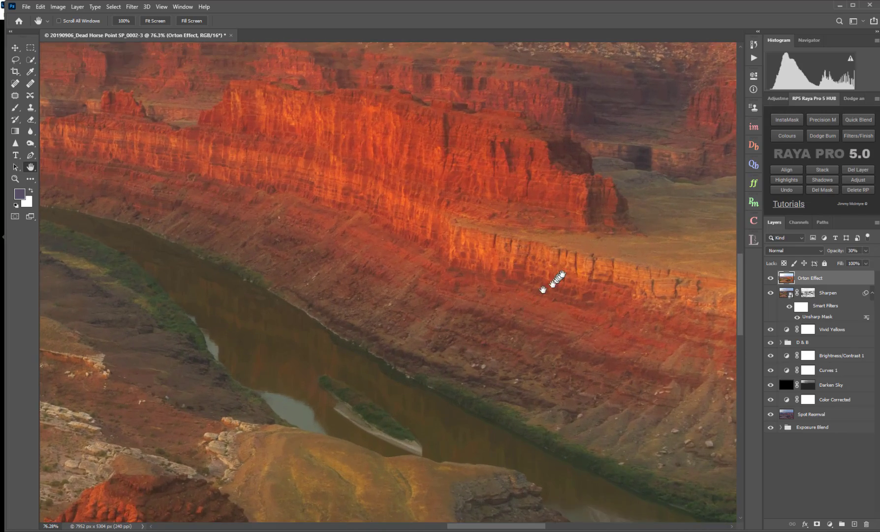
pyautogui.moveTo(543, 289); pyautogui.dragTo(546, 315)
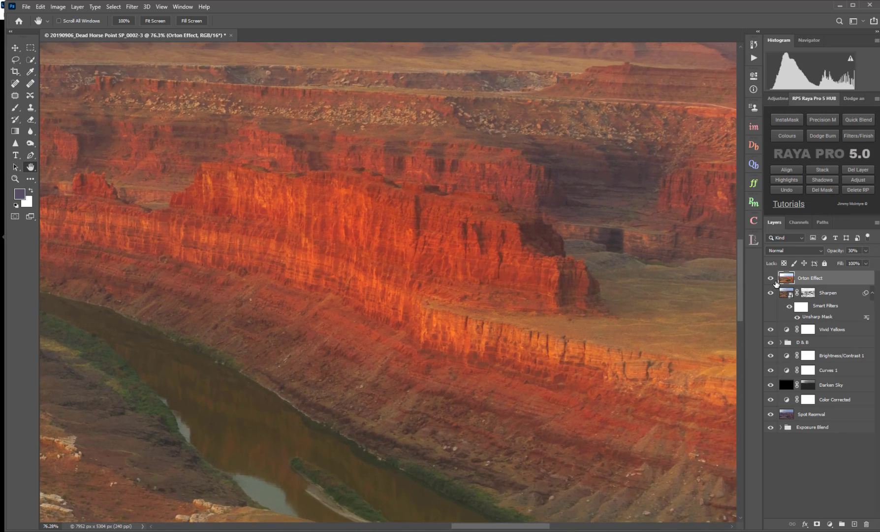
pyautogui.click(771, 279)
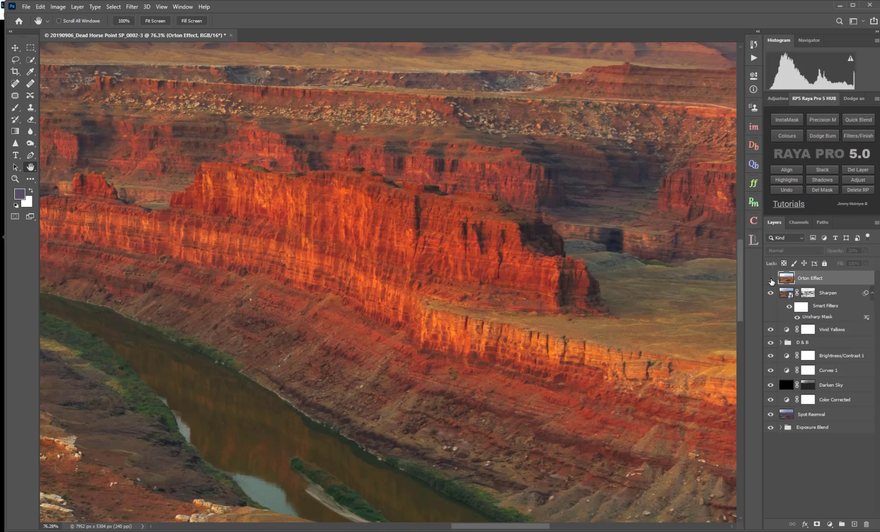
pyautogui.click(771, 280)
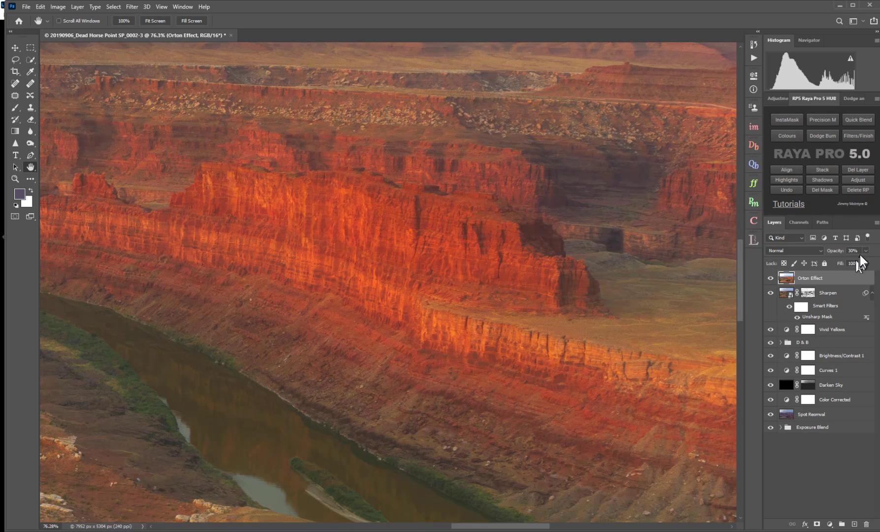
pyautogui.moveTo(866, 256); pyautogui.dragTo(838, 265)
pyautogui.click(771, 278)
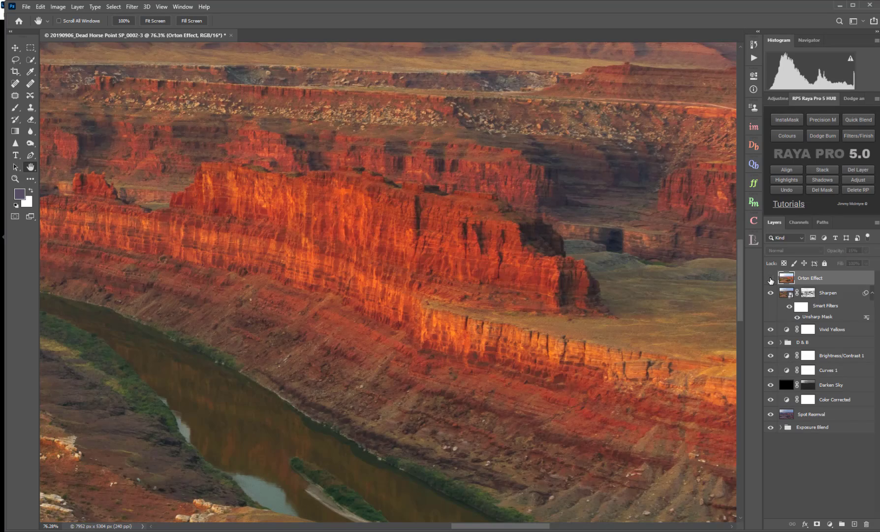
pyautogui.click(771, 279)
pyautogui.scroll(-6, 490, 335)
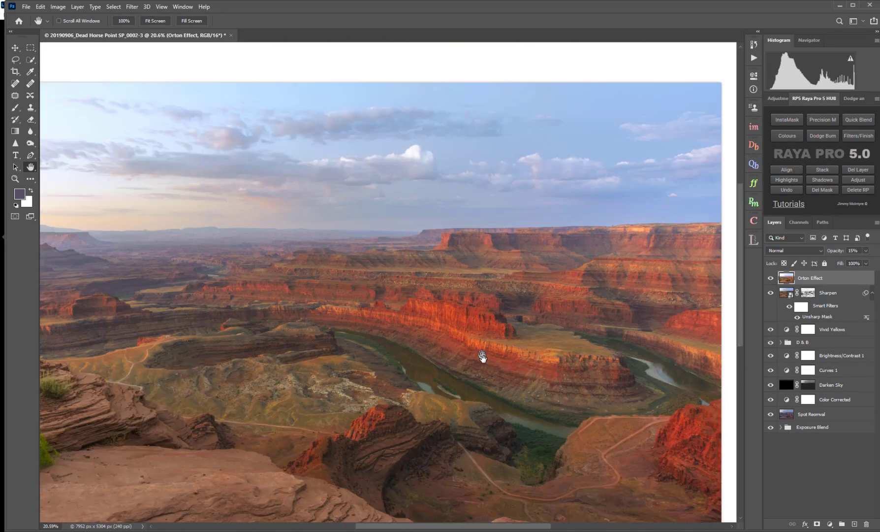
pyautogui.scroll(1, 483, 359)
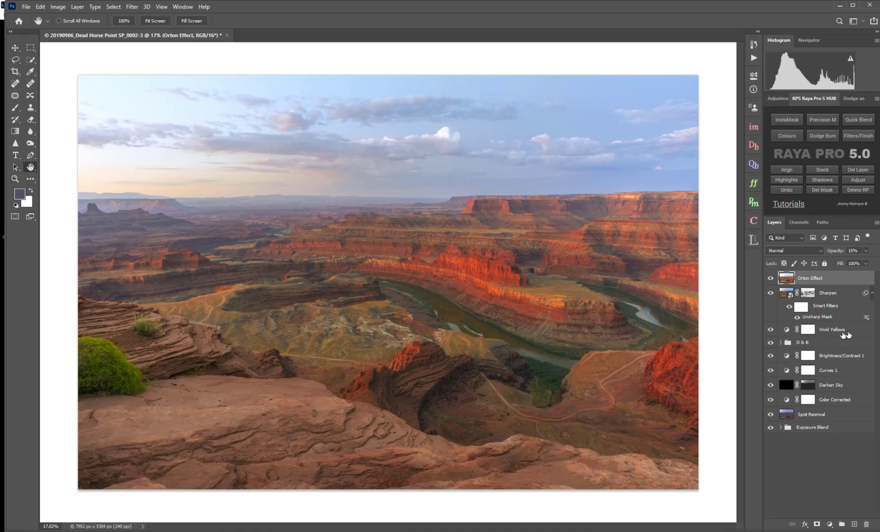
# - Group the Orton Effect, Sharpen and Vivid Yellows layers into a group named Adjustments
pyautogui.keyDown('shift'); pyautogui.click(856, 333); pyautogui.keyUp('shift')
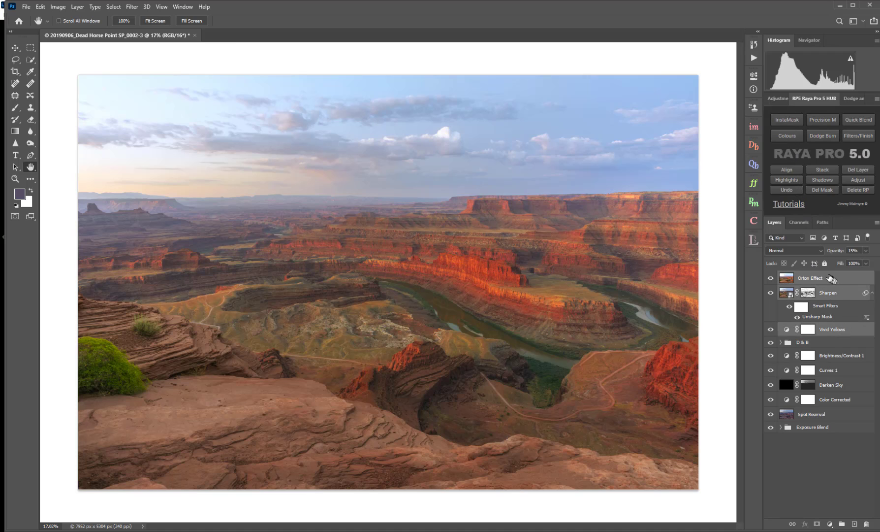
pyautogui.rightClick(831, 285)
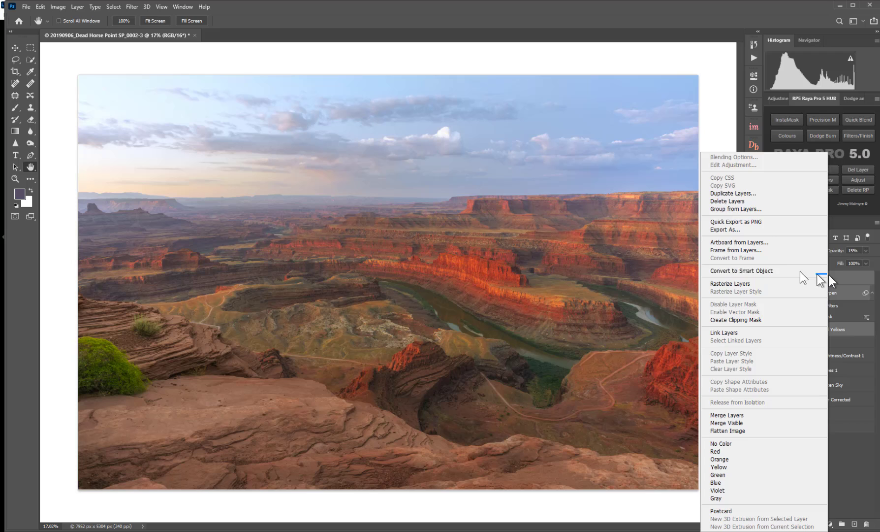
pyautogui.click(729, 208)
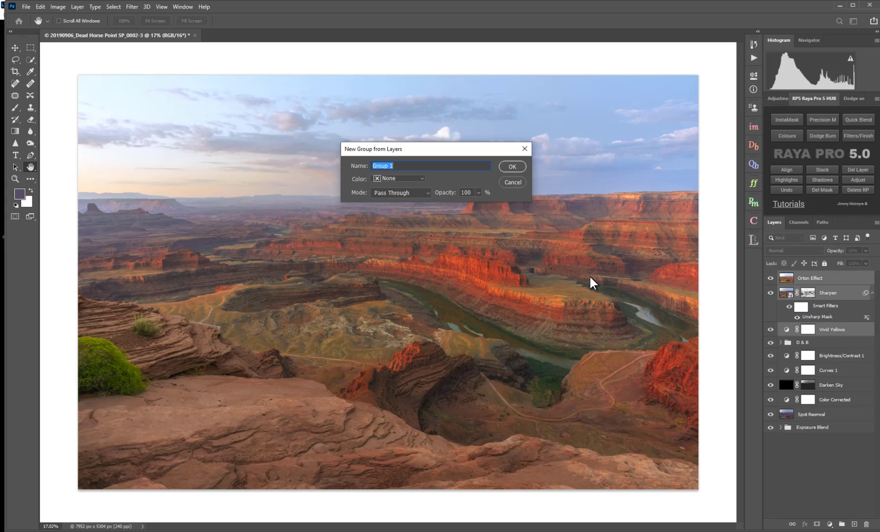
pyautogui.write('Adjustments')
pyautogui.press('Return')
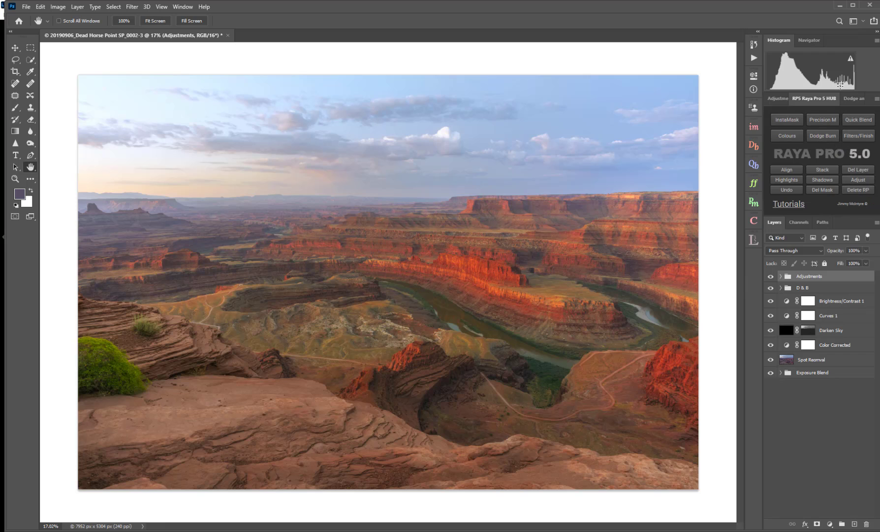
# - Add Raya Pro's manual vignette and paint its Dark mask over the sky, edges and foreground with a very large 50% opacity brush
pyautogui.click(855, 137)
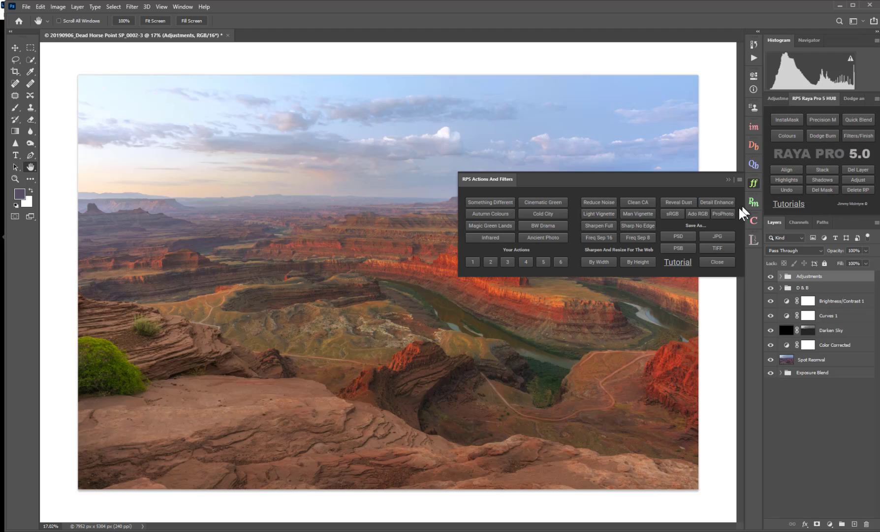
pyautogui.click(640, 213)
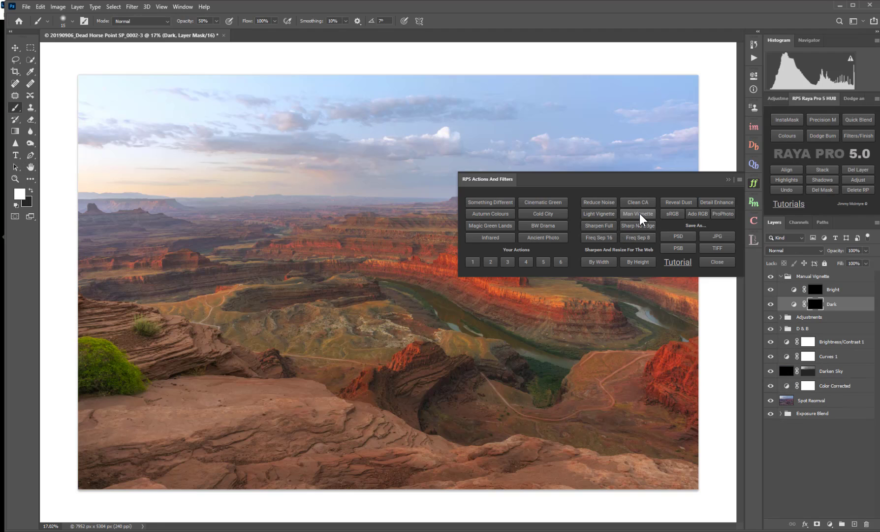
pyautogui.click(730, 179)
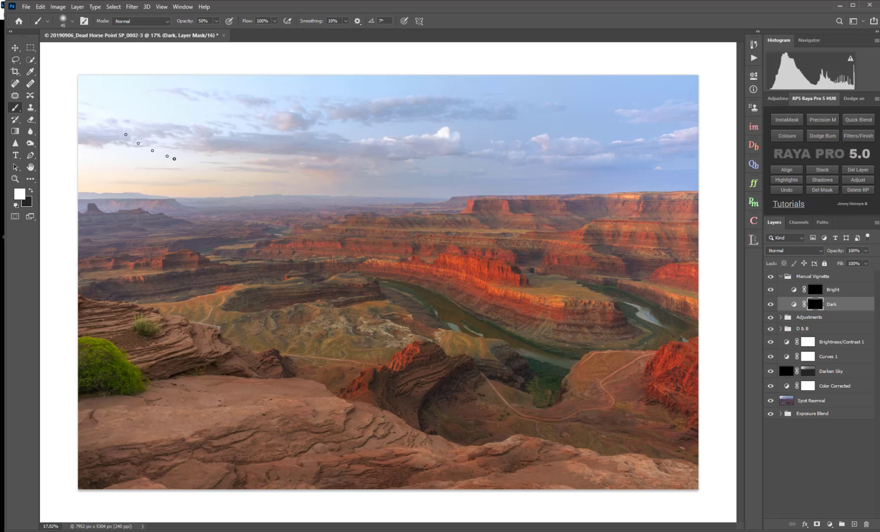
pyautogui.moveTo(175, 159); pyautogui.dragTo(307, 182)
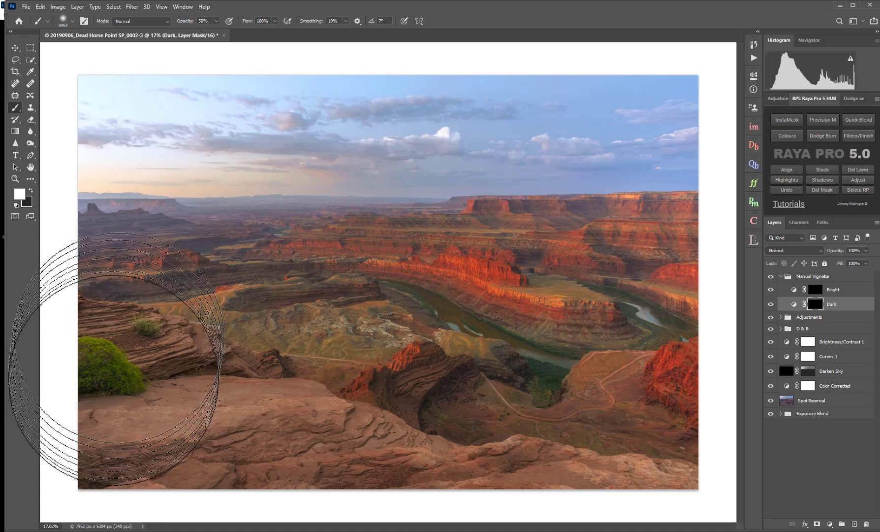
pyautogui.moveTo(114, 380)
pyautogui.mouseDown()
pyautogui.moveTo(182, 450)
pyautogui.moveTo(339, 494)
pyautogui.moveTo(205, 443)
pyautogui.moveTo(316, 482)
pyautogui.moveTo(568, 529)
pyautogui.moveTo(693, 529)
pyautogui.moveTo(498, 521)
pyautogui.moveTo(410, 506)
pyautogui.moveTo(167, 416)
pyautogui.moveTo(131, 395)
pyautogui.moveTo(110, 365)
pyautogui.moveTo(324, 474)
pyautogui.moveTo(498, 513)
pyautogui.moveTo(695, 523)
pyautogui.moveTo(371, 512)
pyautogui.moveTo(241, 478)
pyautogui.moveTo(147, 409)
pyautogui.moveTo(158, 235)
pyautogui.moveTo(120, 164)
pyautogui.moveTo(143, 141)
pyautogui.moveTo(674, 131)
pyautogui.moveTo(133, 127)
pyautogui.moveTo(166, 126)
pyautogui.moveTo(127, 154)
pyautogui.moveTo(95, 205)
pyautogui.moveTo(75, 189)
pyautogui.moveTo(63, 249)
pyautogui.moveTo(75, 323)
pyautogui.moveTo(130, 390)
pyautogui.moveTo(221, 447)
pyautogui.moveTo(348, 513)
pyautogui.moveTo(438, 521)
pyautogui.moveTo(419, 498)
pyautogui.moveTo(221, 454)
pyautogui.moveTo(140, 418)
pyautogui.moveTo(118, 384)
pyautogui.moveTo(93, 367)
pyautogui.moveTo(134, 394)
pyautogui.moveTo(445, 480)
pyautogui.moveTo(235, 489)
pyautogui.moveTo(78, 403)
pyautogui.moveTo(89, 443)
pyautogui.moveTo(375, 81)
pyautogui.mouseUp()
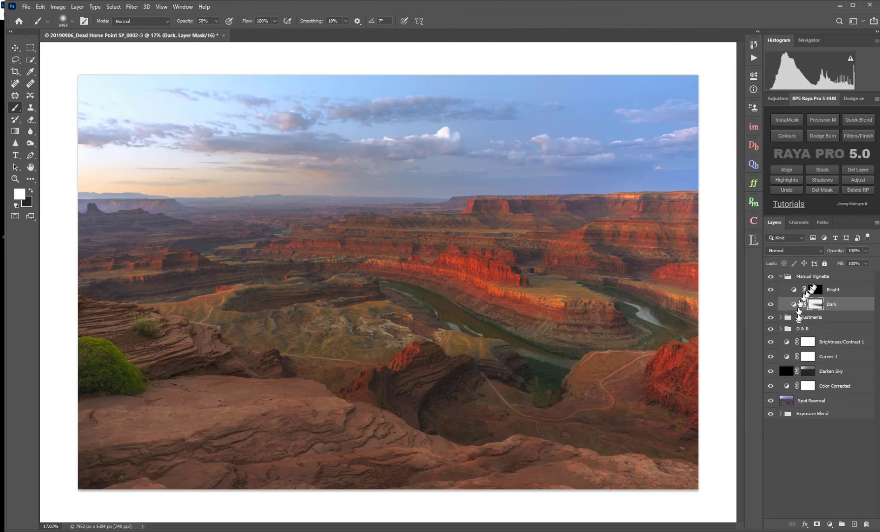
# - Target the Bright layer's mask, reduce the brush to 700 px and paint white over the central canyon walls and river bend
pyautogui.click(813, 291)
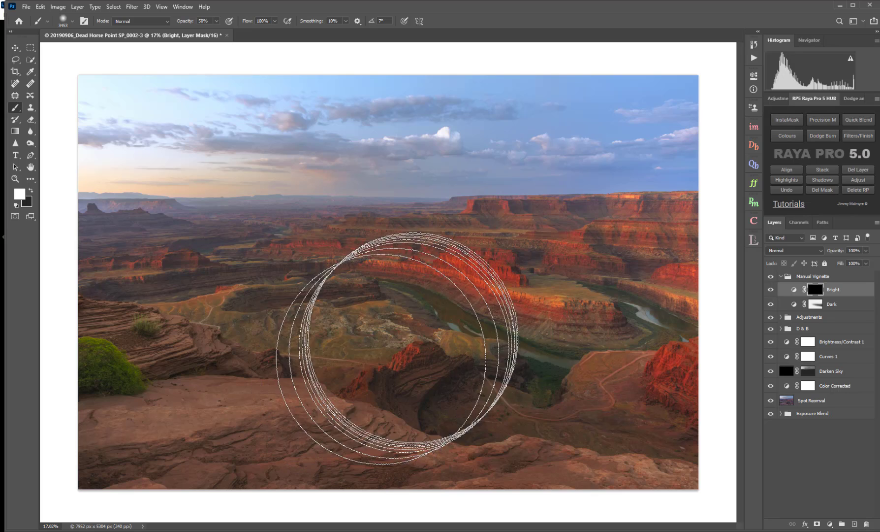
pyautogui.press('[')
pyautogui.press('[')
pyautogui.press('[')
pyautogui.press('[')
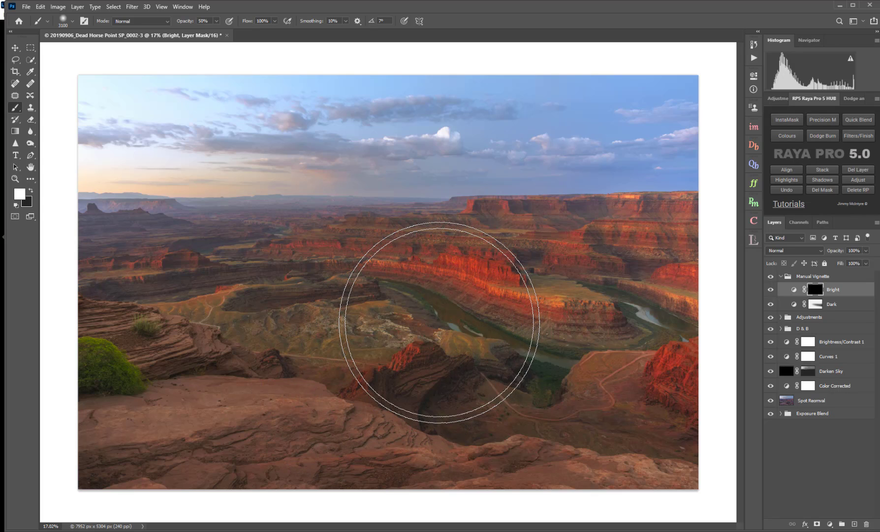
pyautogui.press('[')
pyautogui.press('[')
pyautogui.press('[')
pyautogui.press('[')
pyautogui.press('[')
pyautogui.press('[')
pyautogui.press('[')
pyautogui.press('[')
pyautogui.press('[')
pyautogui.press('[')
pyautogui.press('[')
pyautogui.press('[')
pyautogui.press('[')
pyautogui.press('[')
pyautogui.press('[')
pyautogui.press('[')
pyautogui.press('[')
pyautogui.press('[')
pyautogui.press('[')
pyautogui.press('[')
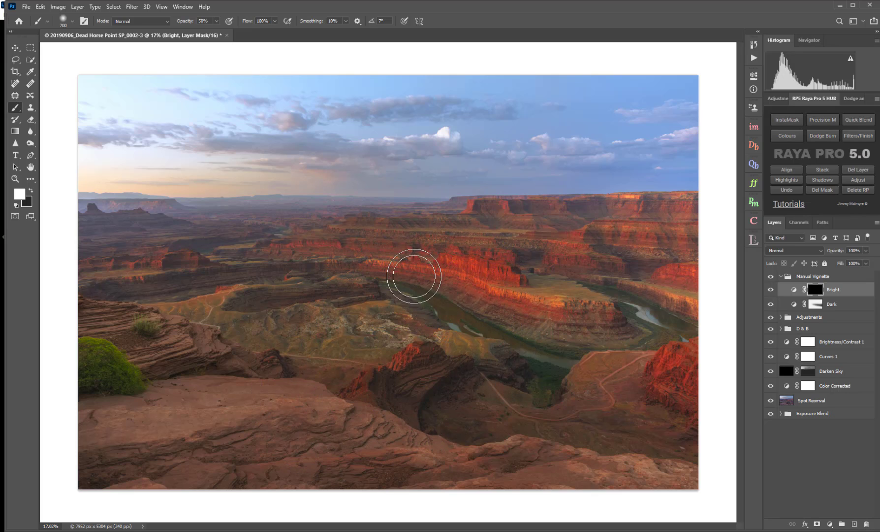
pyautogui.moveTo(389, 269)
pyautogui.mouseDown()
pyautogui.moveTo(496, 263)
pyautogui.moveTo(557, 298)
pyautogui.moveTo(482, 292)
pyautogui.moveTo(374, 257)
pyautogui.moveTo(474, 301)
pyautogui.moveTo(598, 309)
pyautogui.moveTo(561, 312)
pyautogui.moveTo(400, 277)
pyautogui.moveTo(425, 345)
pyautogui.moveTo(408, 356)
pyautogui.moveTo(416, 348)
pyautogui.moveTo(425, 357)
pyautogui.moveTo(412, 362)
pyautogui.moveTo(404, 361)
pyautogui.moveTo(447, 346)
pyautogui.moveTo(411, 352)
pyautogui.moveTo(487, 347)
pyautogui.moveTo(453, 342)
pyautogui.moveTo(347, 290)
pyautogui.mouseUp()
# - Enlarge the brush and extend the white painting on the Bright mask across the canyon floor around the river
pyautogui.press(']')
pyautogui.press(']')
pyautogui.press(']')
pyautogui.press(']')
pyautogui.press(']')
pyautogui.press(']')
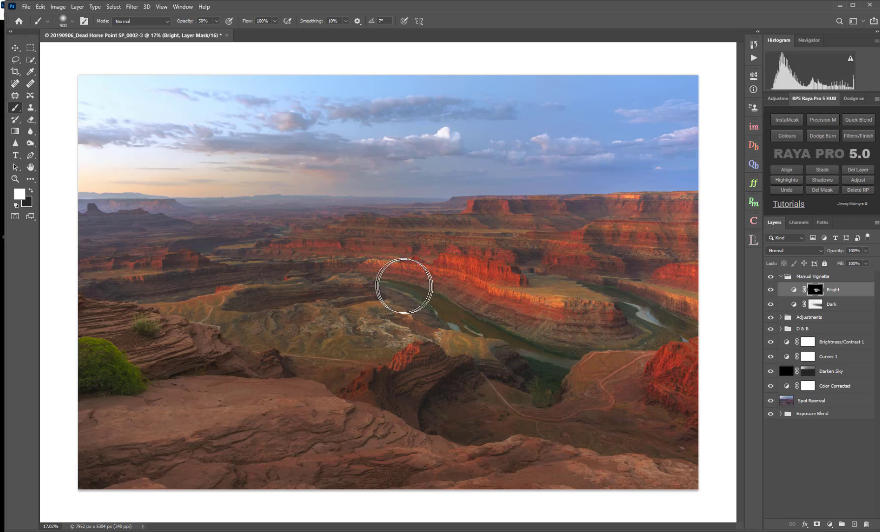
pyautogui.press(']')
pyautogui.press(']')
pyautogui.moveTo(372, 284)
pyautogui.mouseDown()
pyautogui.moveTo(441, 280)
pyautogui.moveTo(601, 316)
pyautogui.moveTo(399, 278)
pyautogui.moveTo(412, 345)
pyautogui.moveTo(365, 286)
pyautogui.moveTo(472, 281)
pyautogui.moveTo(566, 295)
pyautogui.moveTo(367, 285)
pyautogui.moveTo(425, 345)
pyautogui.moveTo(354, 285)
pyautogui.moveTo(452, 308)
pyautogui.mouseUp()
# - Reduce the brush to 300 px and paint the Bright mask over the green bush on the foreground ledge
pyautogui.press('[')
pyautogui.press('[')
pyautogui.press('[')
pyautogui.press('[')
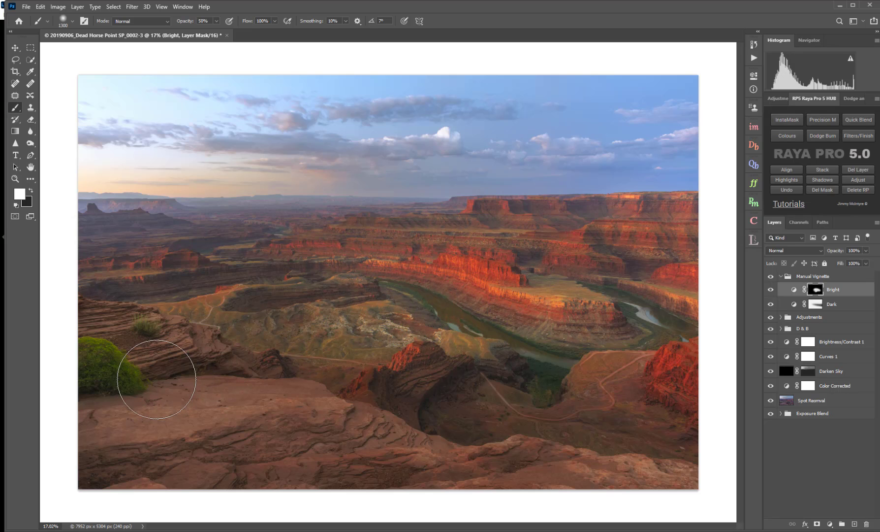
pyautogui.press('[')
pyautogui.press('[')
pyautogui.press('[')
pyautogui.press('[')
pyautogui.press('[')
pyautogui.press('[')
pyautogui.press('[')
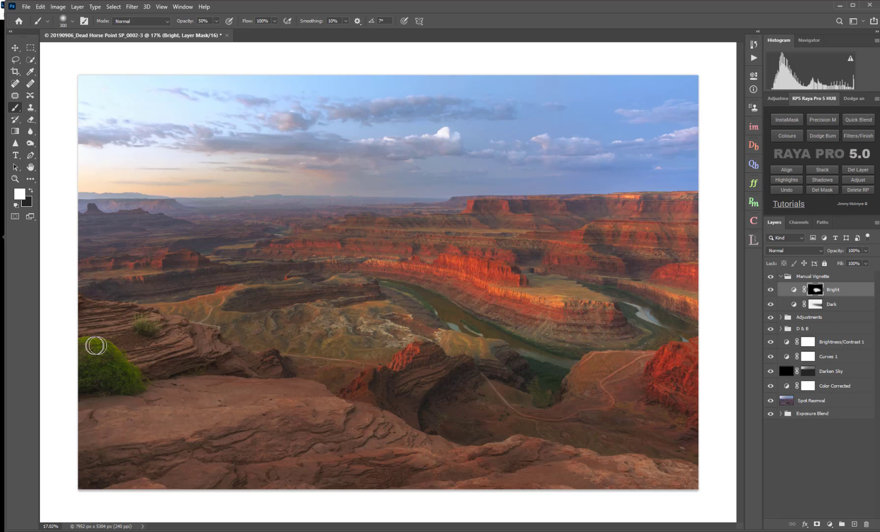
pyautogui.moveTo(107, 350)
pyautogui.mouseDown()
pyautogui.moveTo(131, 382)
pyautogui.moveTo(115, 359)
pyautogui.moveTo(165, 389)
pyautogui.mouseUp()
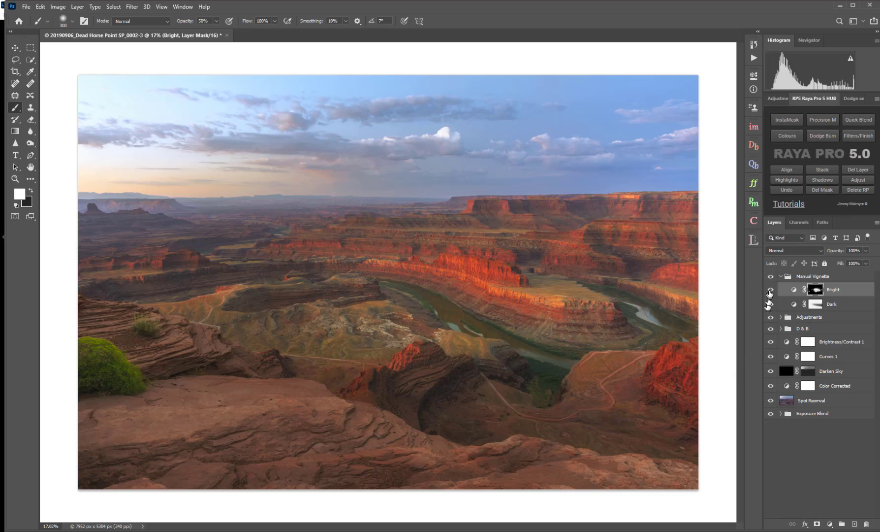
# - Compare the photo with the Manual Vignette group hidden and shown, leaving it visible, and collapse the group
pyautogui.click(771, 276)
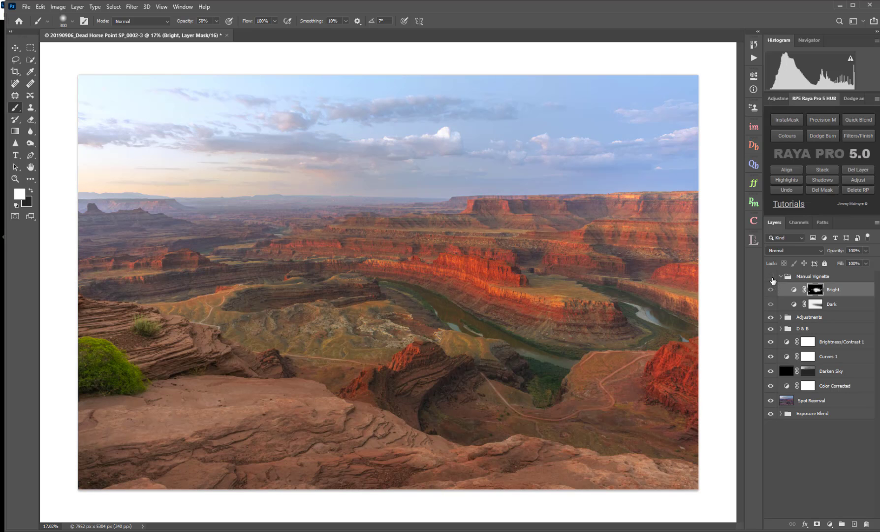
pyautogui.click(770, 276)
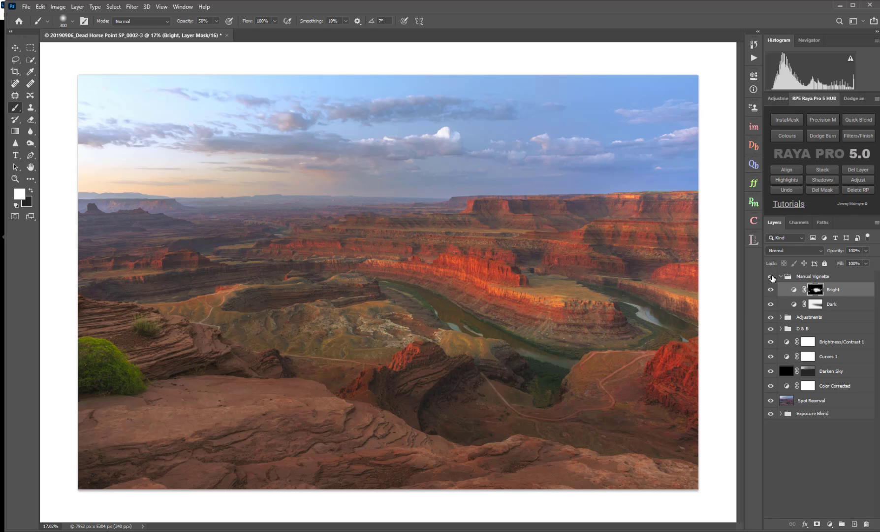
pyautogui.click(772, 277)
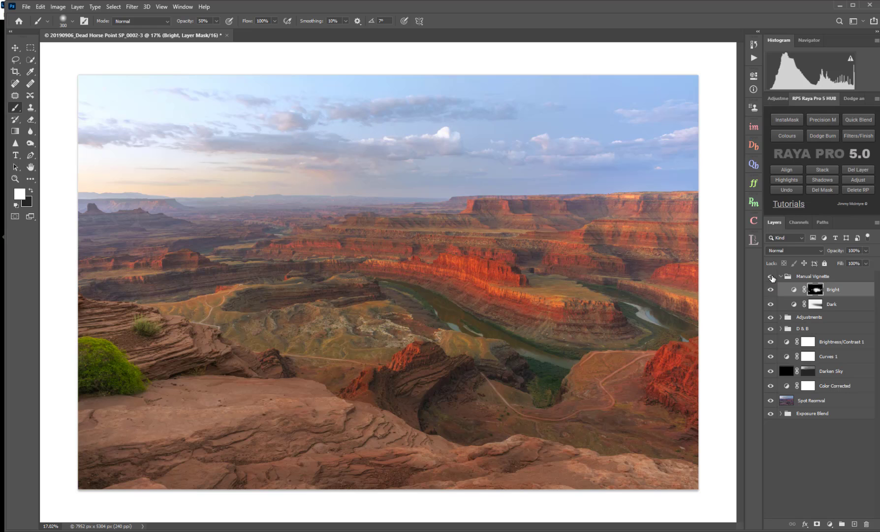
pyautogui.click(771, 277)
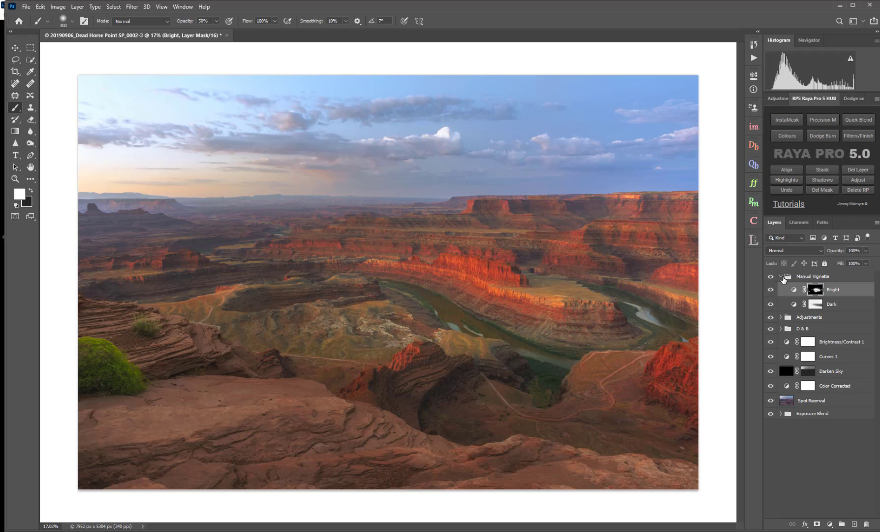
pyautogui.click(781, 276)
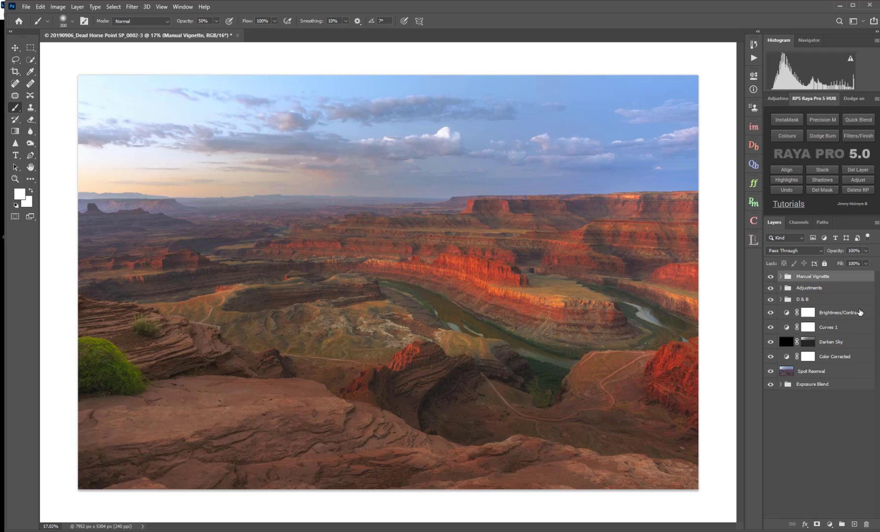